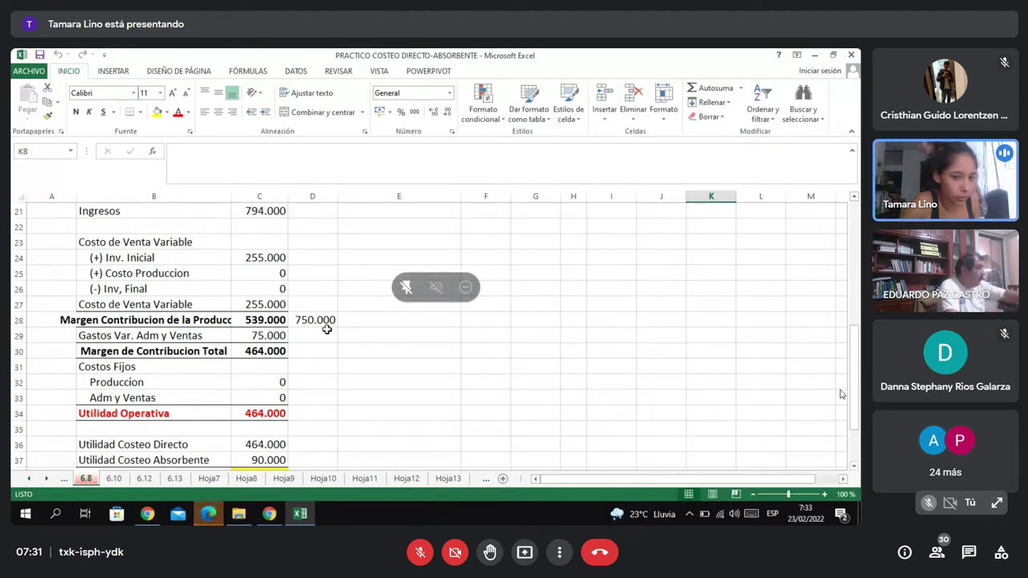
# Dismiss the muted-microphone notice and minimize the Costeo_Directo_Absorbente.pdf window.
pyautogui.moveTo(903, 351)
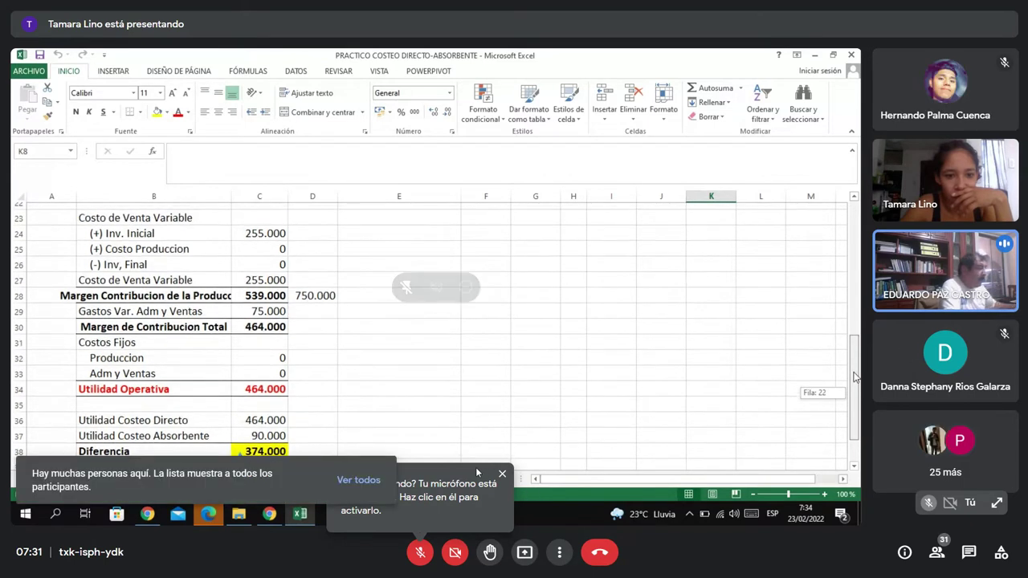
pyautogui.click(502, 474)
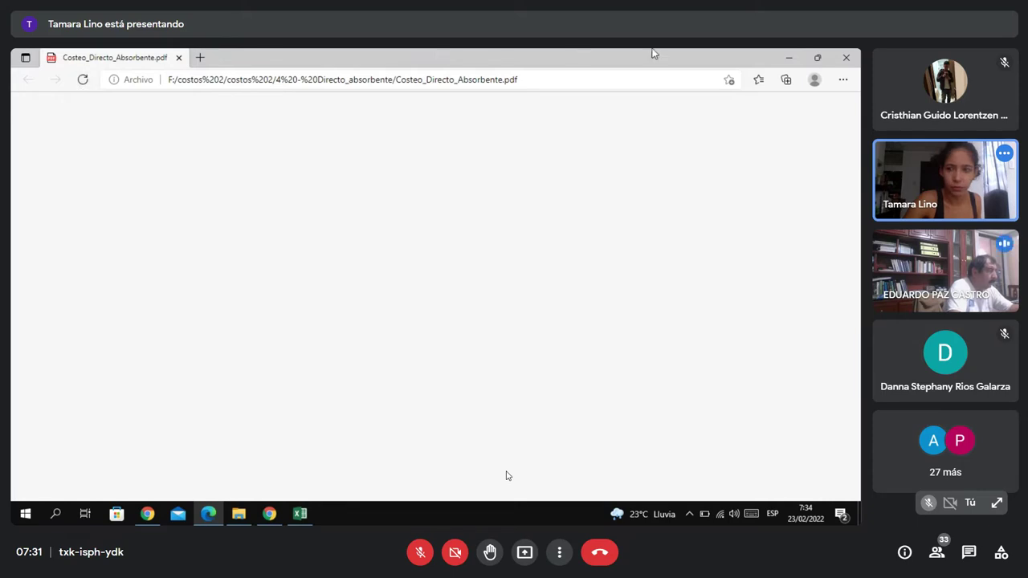
pyautogui.click(787, 57)
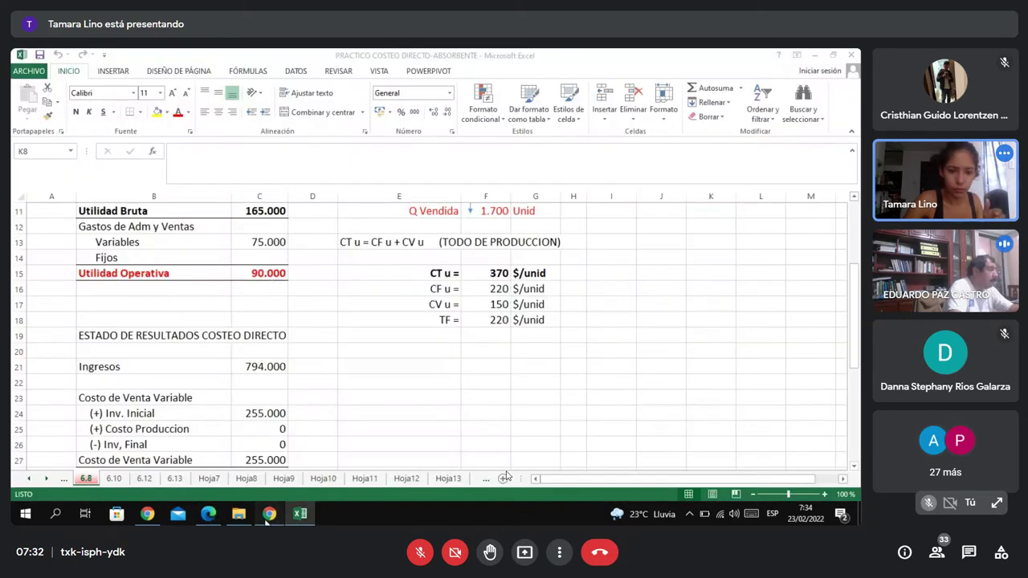
# Switch to the Google Meet call in Chrome, ignore the mirror-effect warning and stop presenting the screen.
pyautogui.click(269, 513)
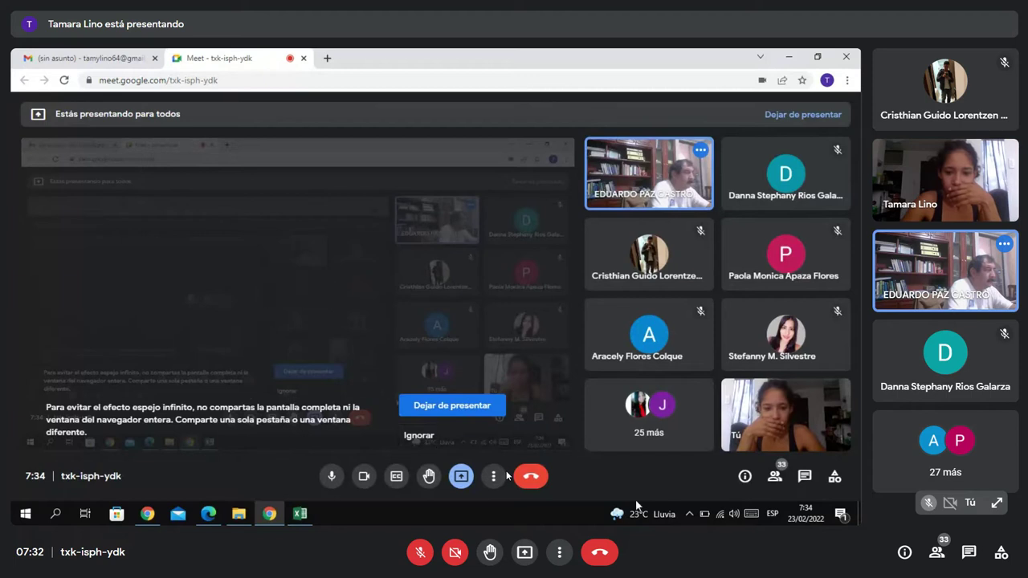
pyautogui.click(419, 435)
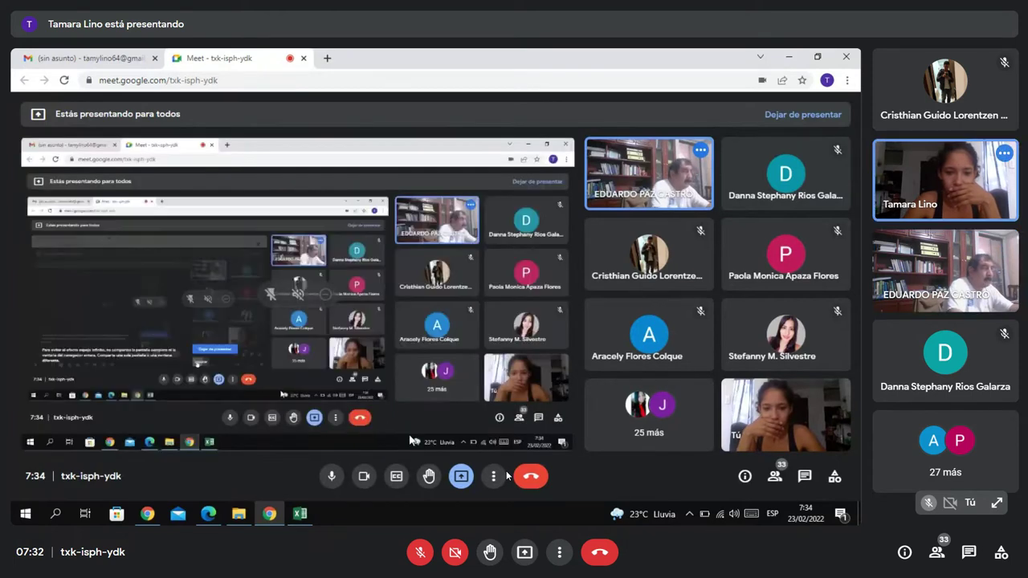
pyautogui.click(300, 514)
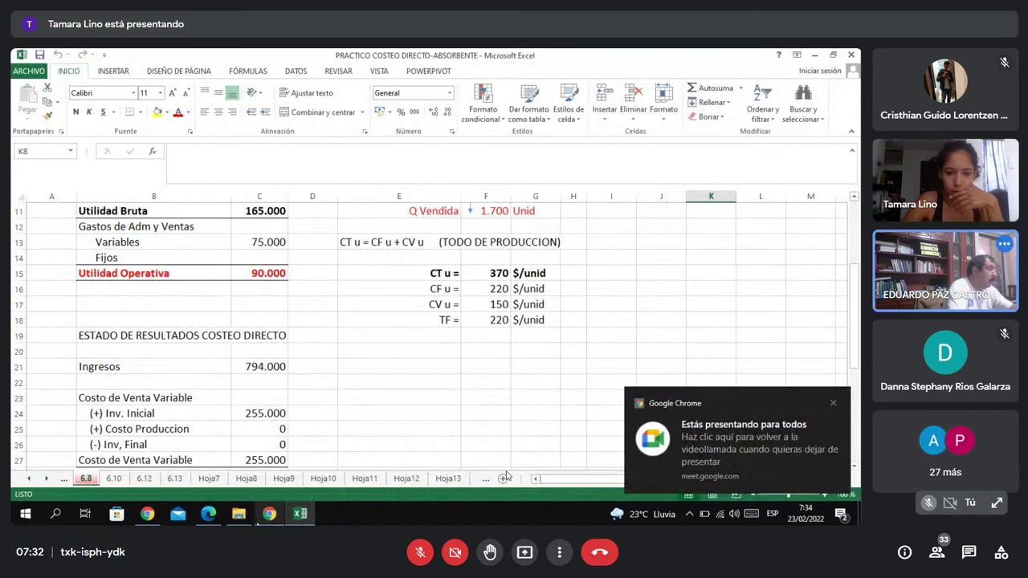
pyautogui.click(269, 514)
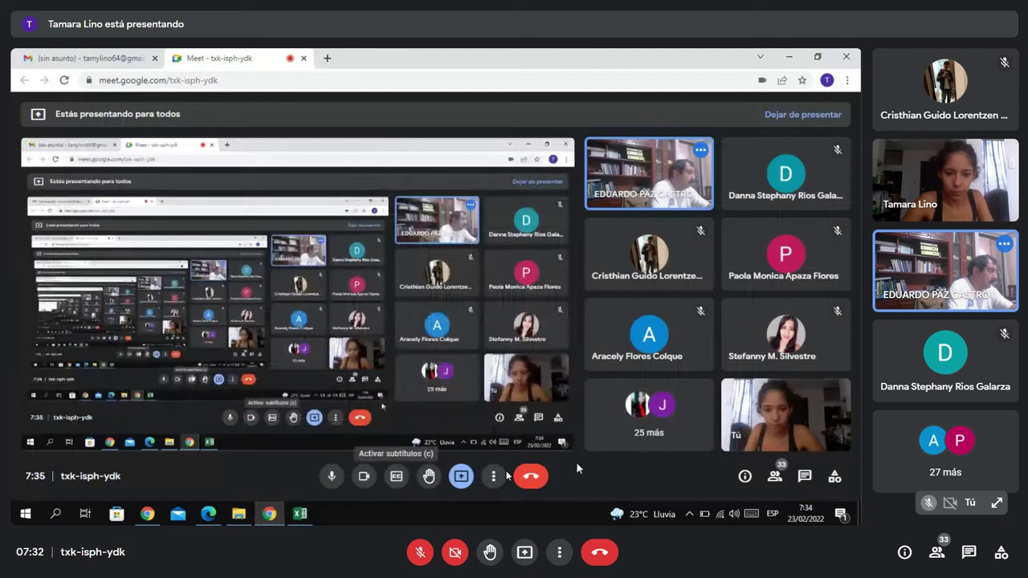
pyautogui.click(461, 476)
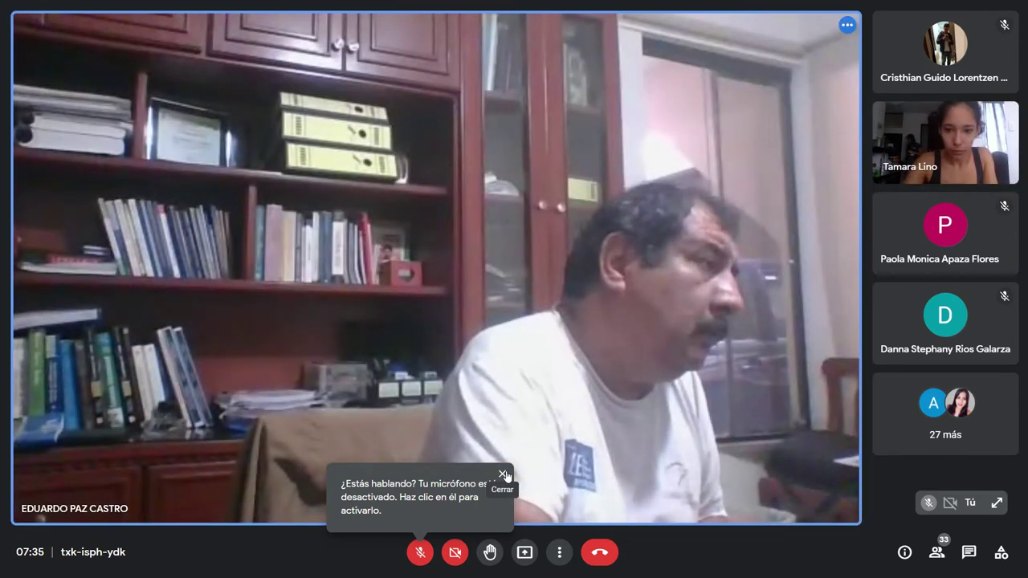
pyautogui.click(503, 475)
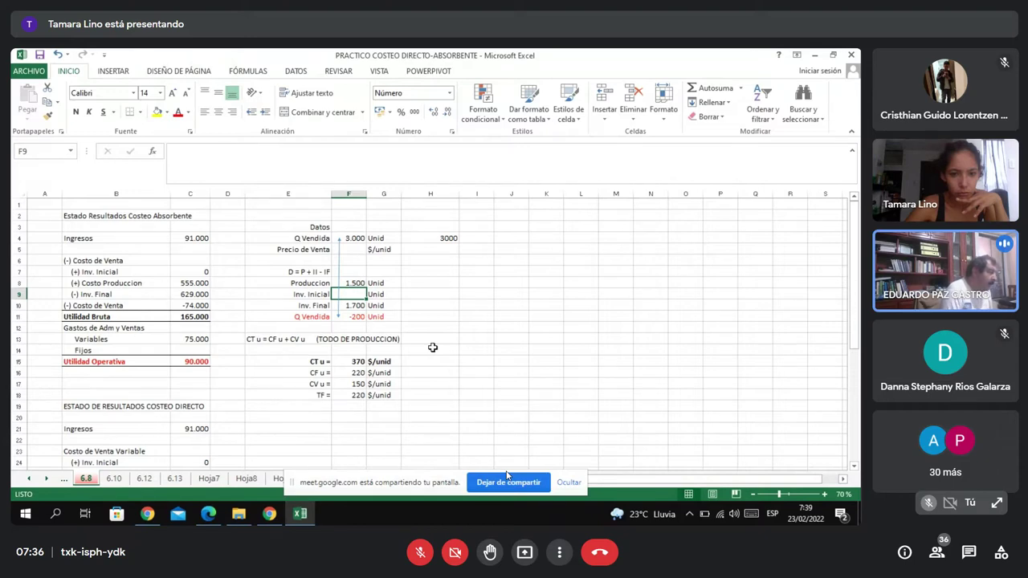
# Enter 200 as the initial inventory in F9, and replace it with the formula +F4-F8+F10.
pyautogui.write('200')
pyautogui.press('Return')
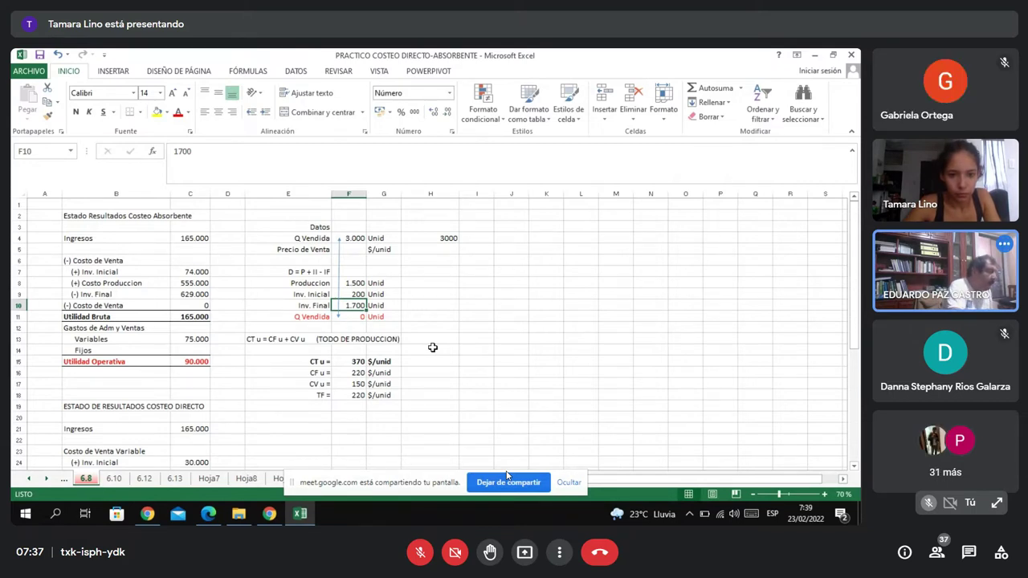
pyautogui.click(347, 294)
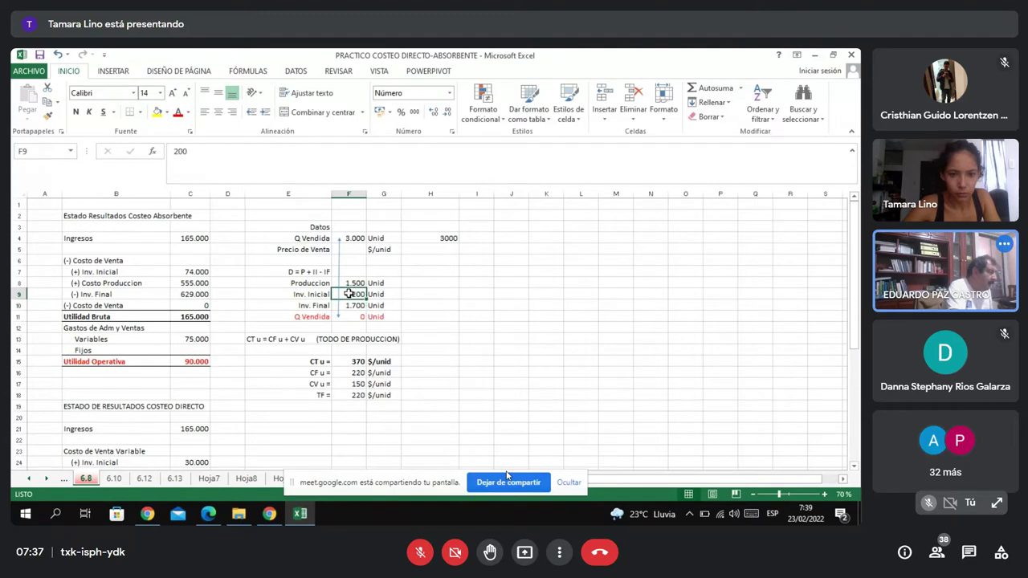
pyautogui.write('+')
pyautogui.click(353, 240)
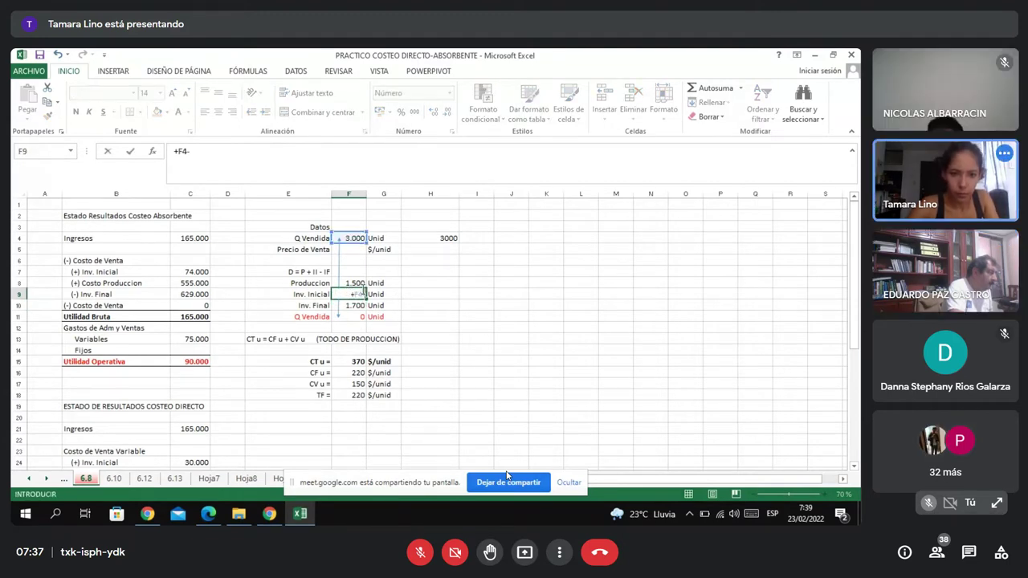
pyautogui.click(355, 282)
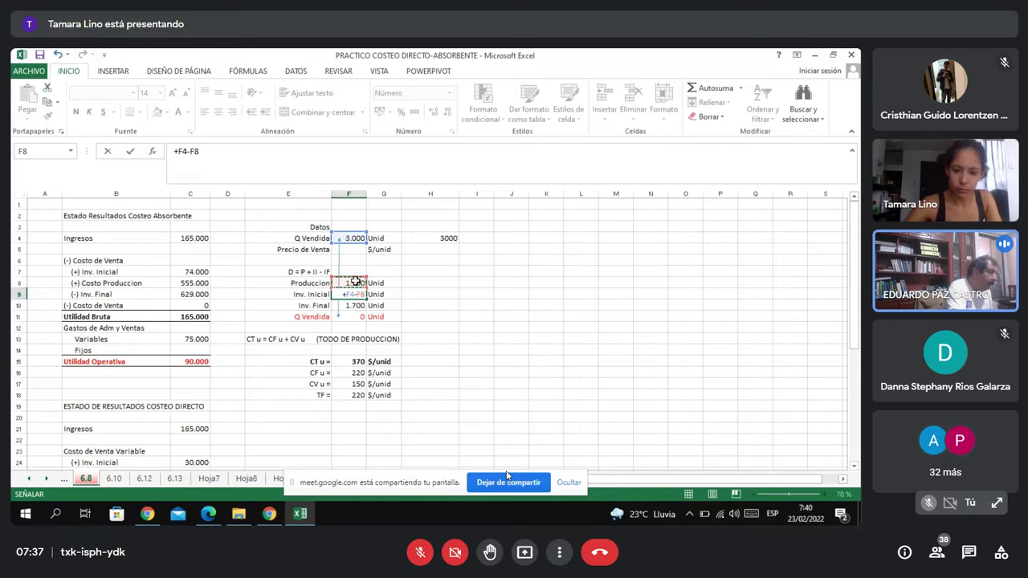
pyautogui.click(351, 305)
pyautogui.press('Return')
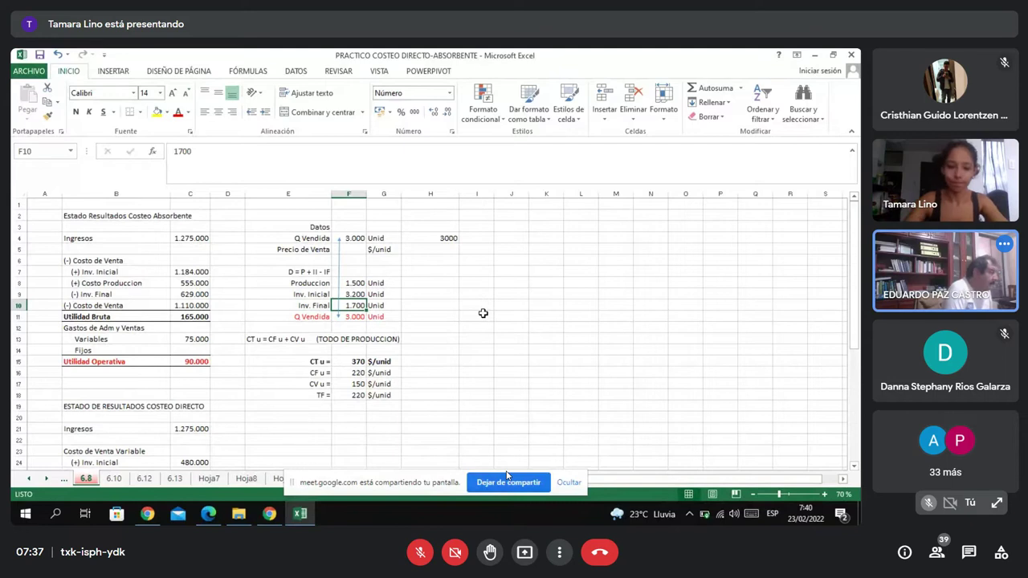
# Switch to the Google Meet call in Chrome and hide the screen-sharing notification bar.
pyautogui.click(269, 514)
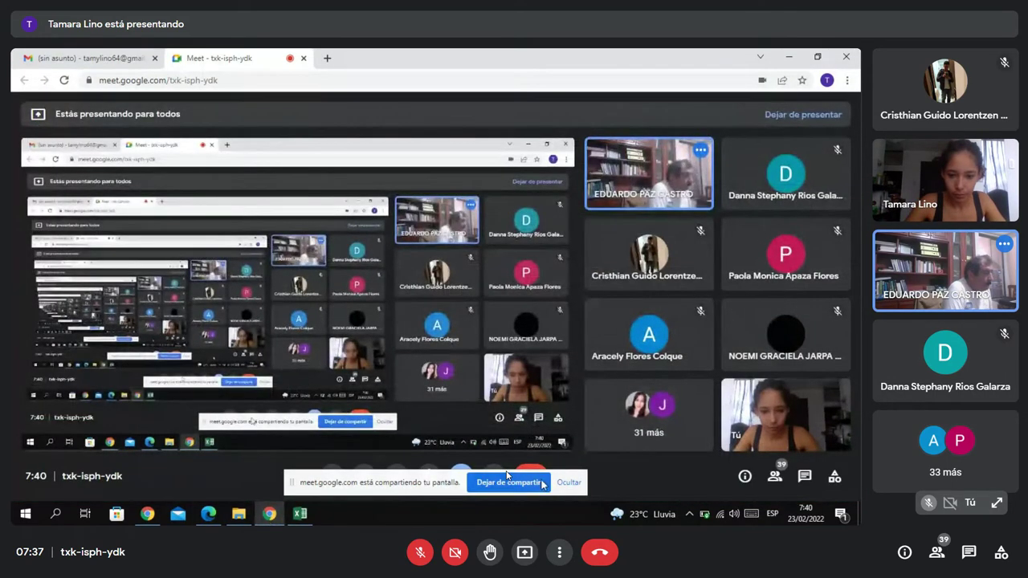
pyautogui.click(570, 482)
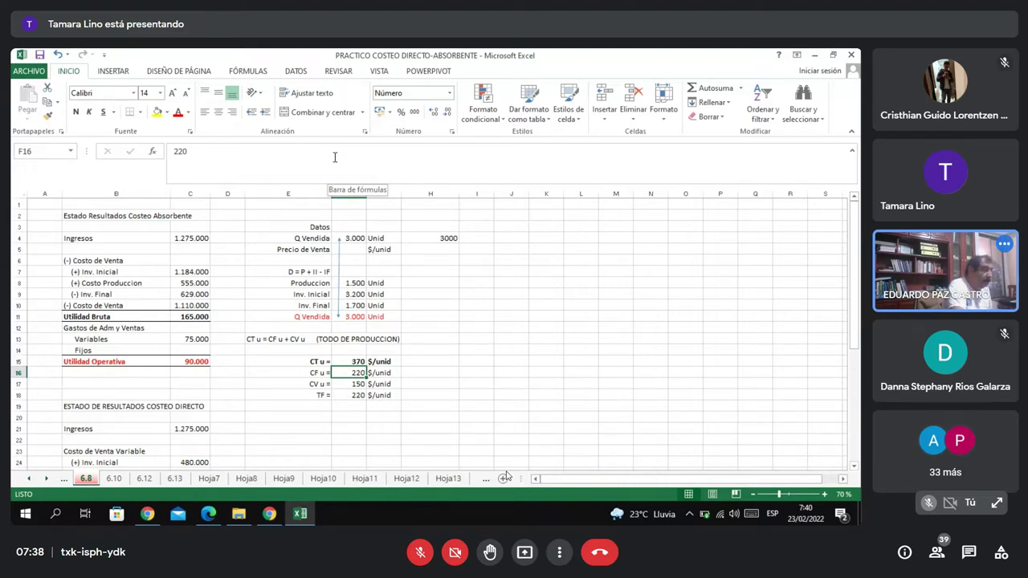
# Enter the label CNP in cell E19, below the TF row.
pyautogui.press('Down')
pyautogui.press('Down')
pyautogui.press('Left')
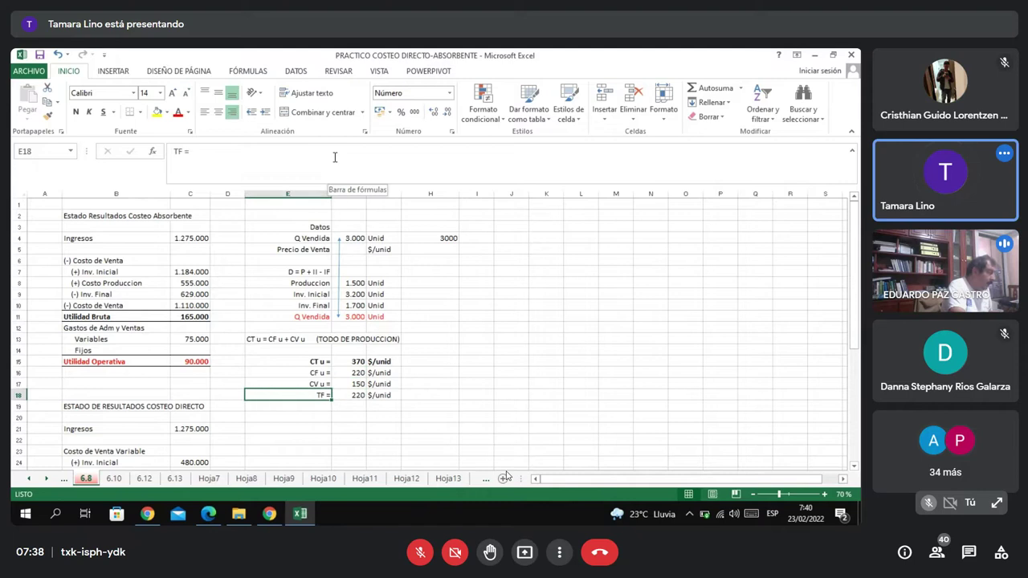
pyautogui.press('Down')
pyautogui.write('c')
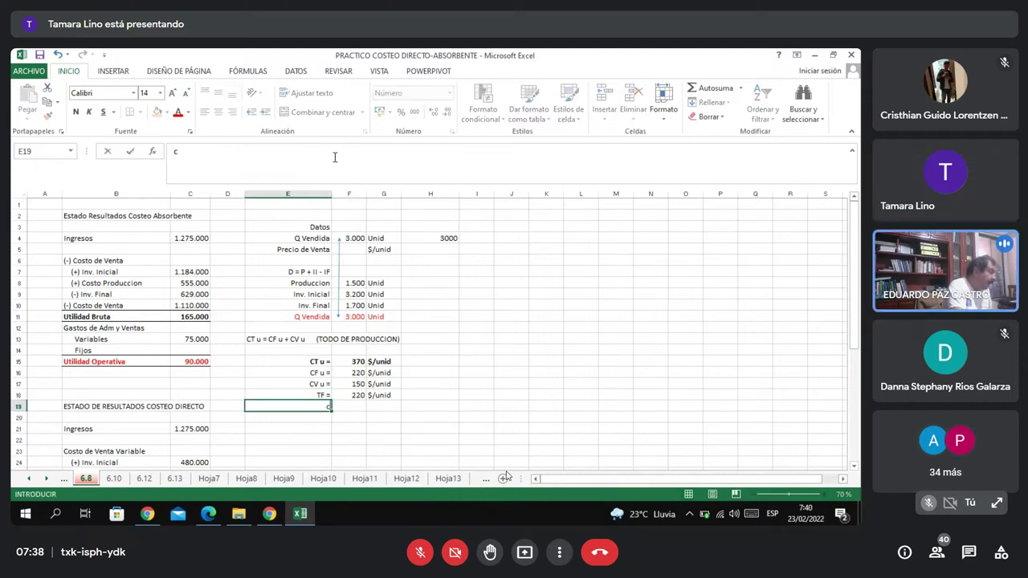
pyautogui.write('np')
pyautogui.press('BackSpace')
pyautogui.press('BackSpace')
pyautogui.press('BackSpace')
pyautogui.write('CNP')
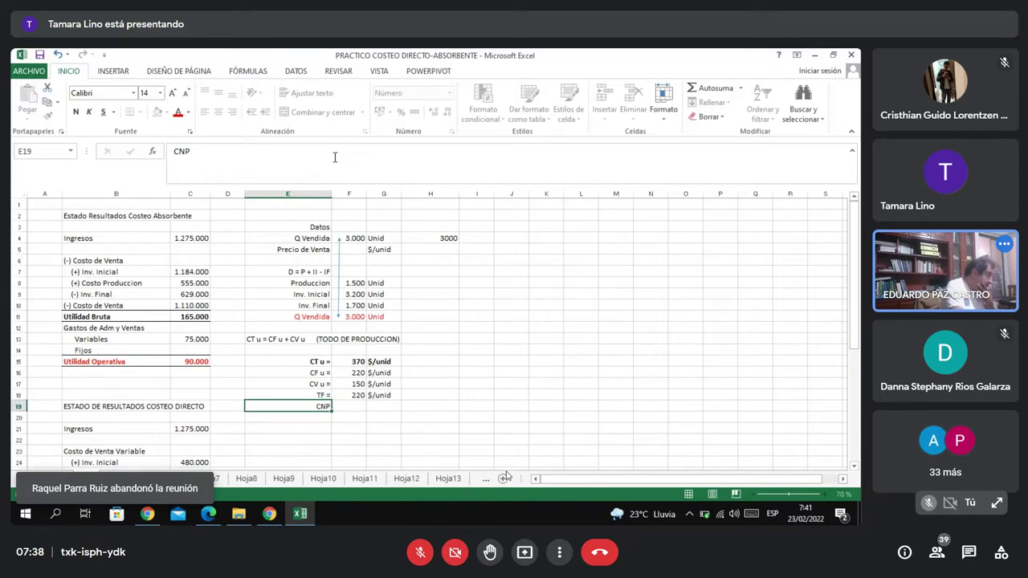
# Link the CNP value in F19 to the production quantity in F8.
pyautogui.press('Right')
pyautogui.write('+')
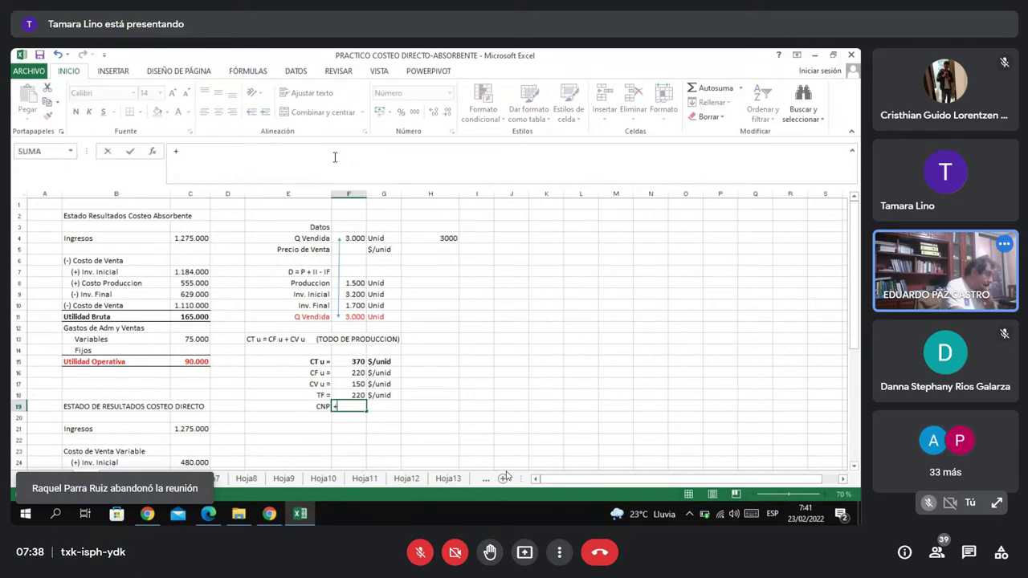
pyautogui.click(350, 284)
pyautogui.press('Return')
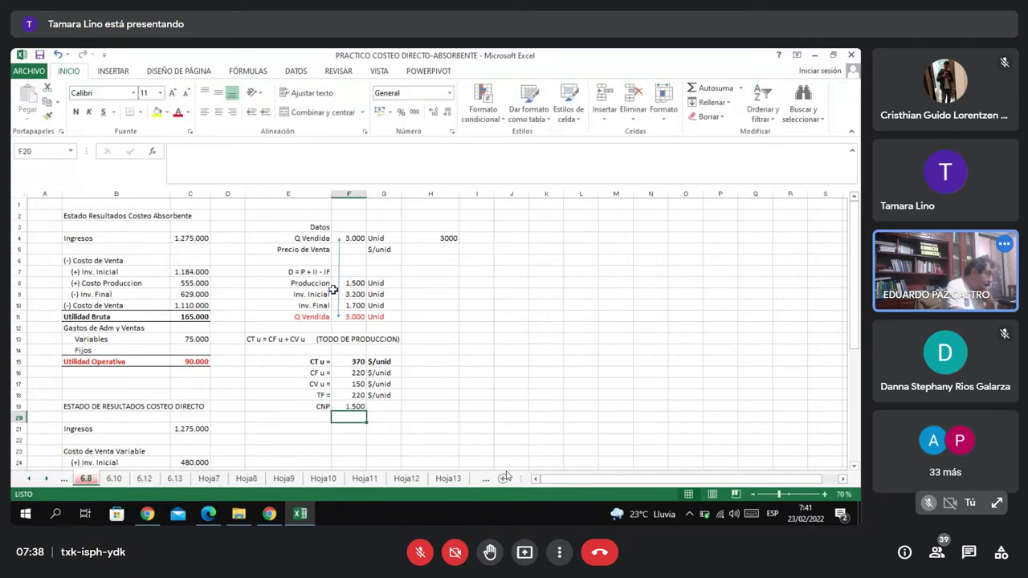
# Review the absorption and direct costing income statements on sheet 6.8, including the operating profit difference at the end.
pyautogui.click(184, 348)
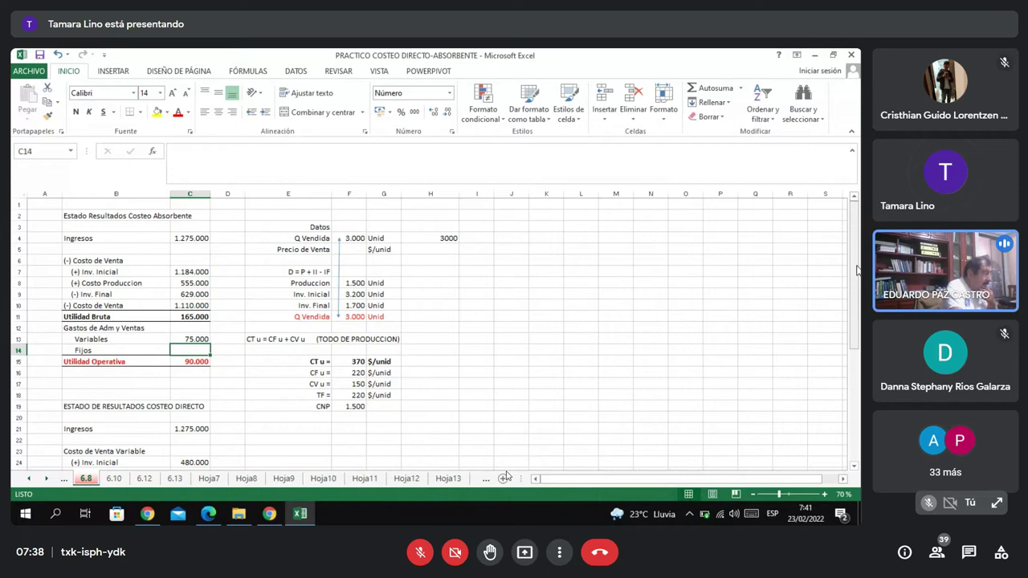
pyautogui.moveTo(858, 270); pyautogui.dragTo(858, 284)
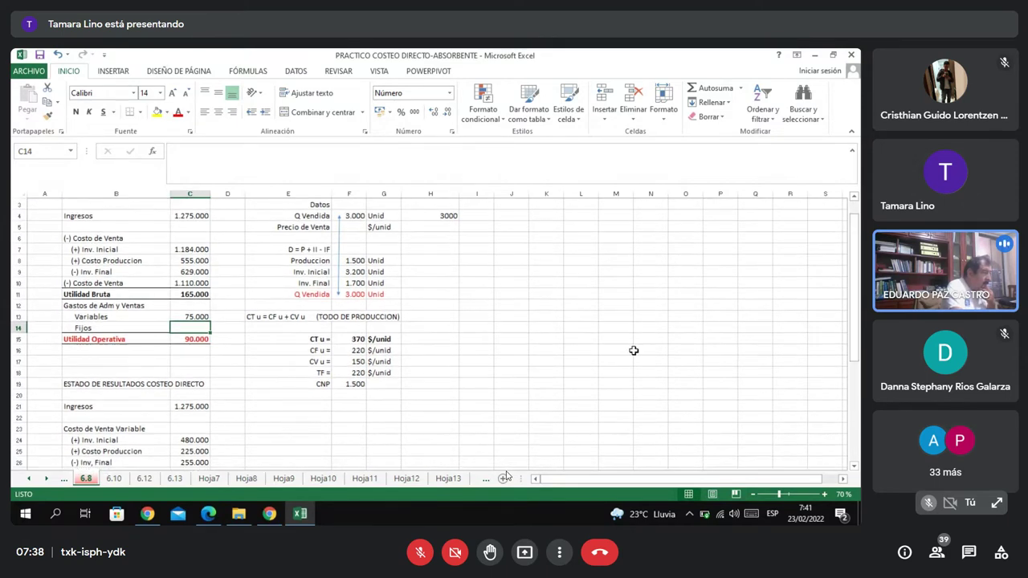
pyautogui.moveTo(267, 517)
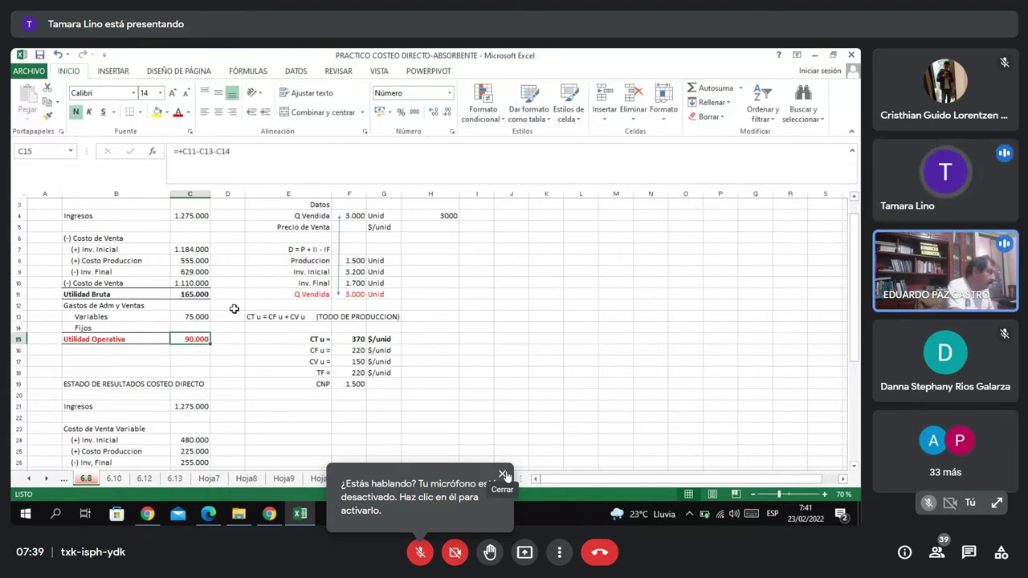
pyautogui.click(504, 474)
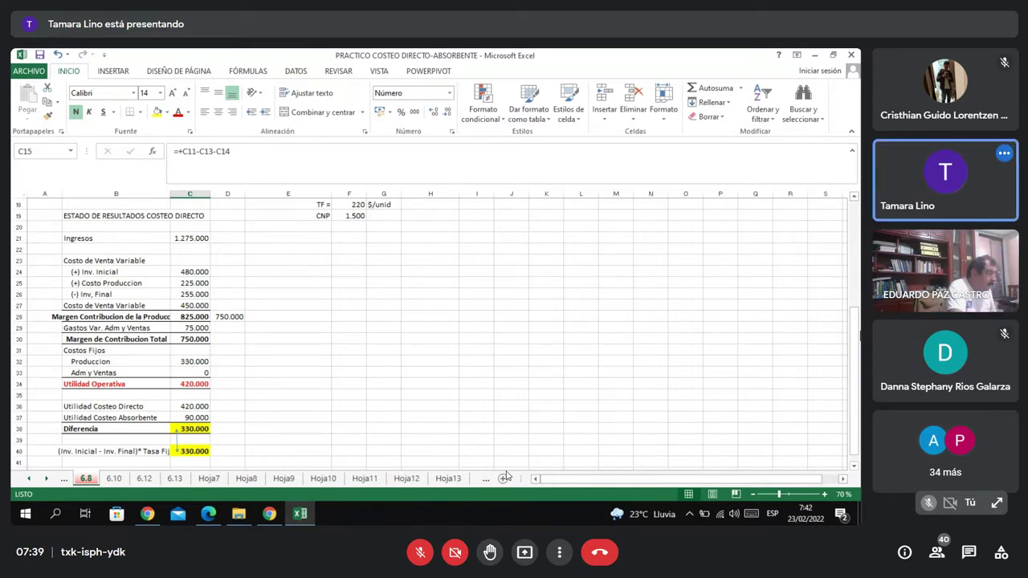
pyautogui.moveTo(856, 336); pyautogui.dragTo(856, 322)
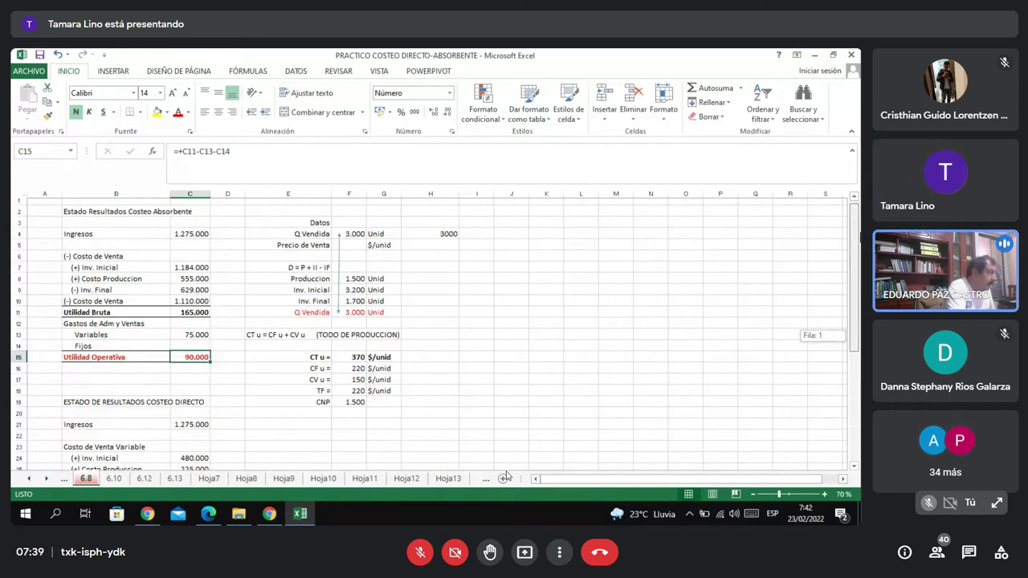
pyautogui.moveTo(856, 322); pyautogui.dragTo(856, 322)
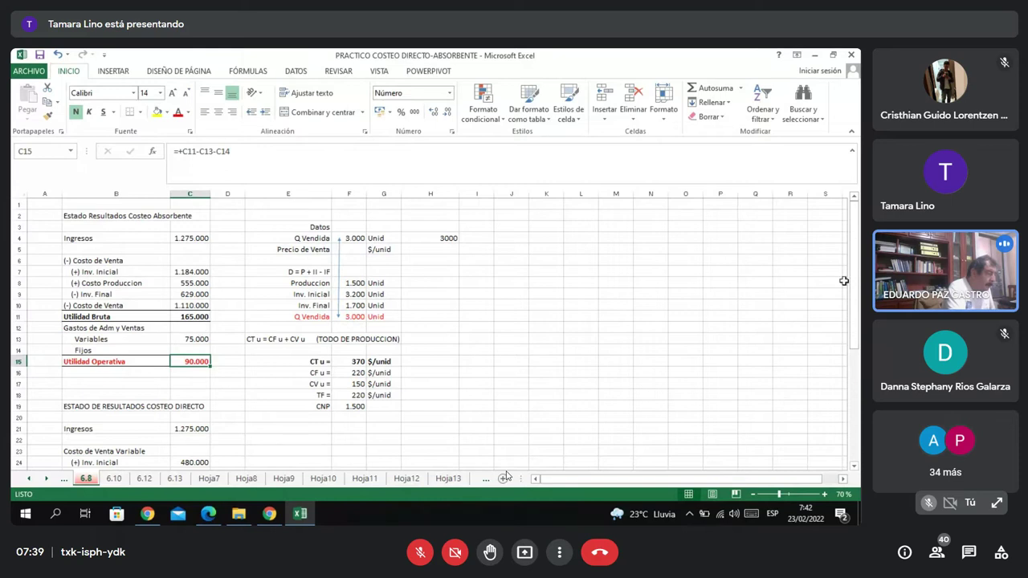
# Examine the formulas behind the production contribution margin in C28 and the Ingresos amounts in C21 and C4.
pyautogui.moveTo(856, 287); pyautogui.dragTo(856, 377)
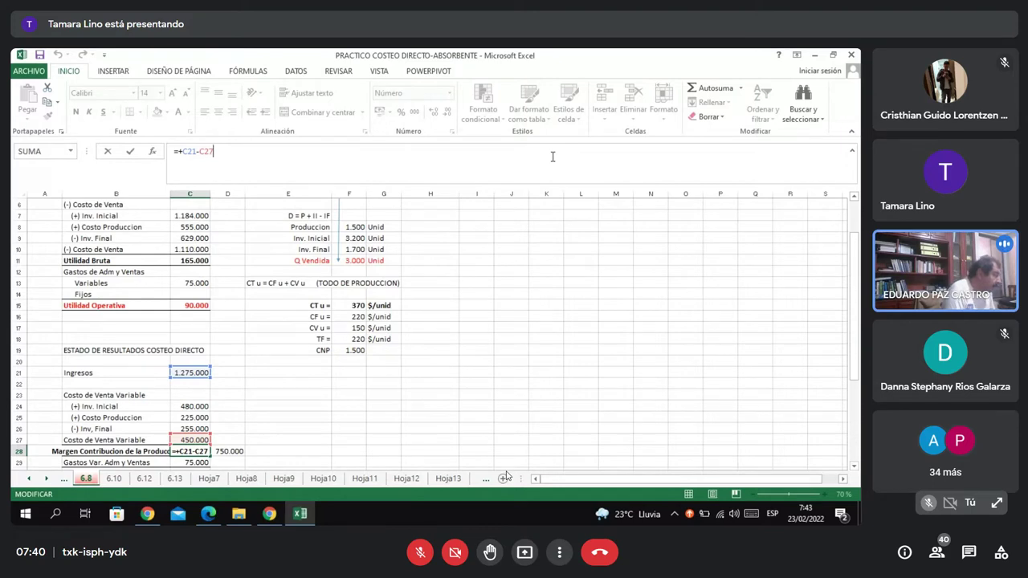
pyautogui.press('Return')
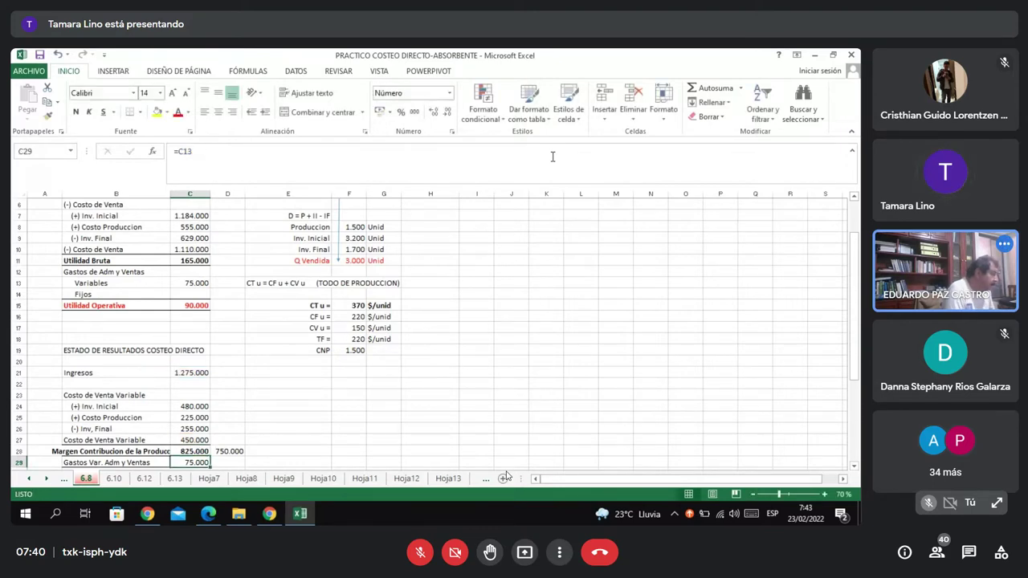
pyautogui.click(190, 373)
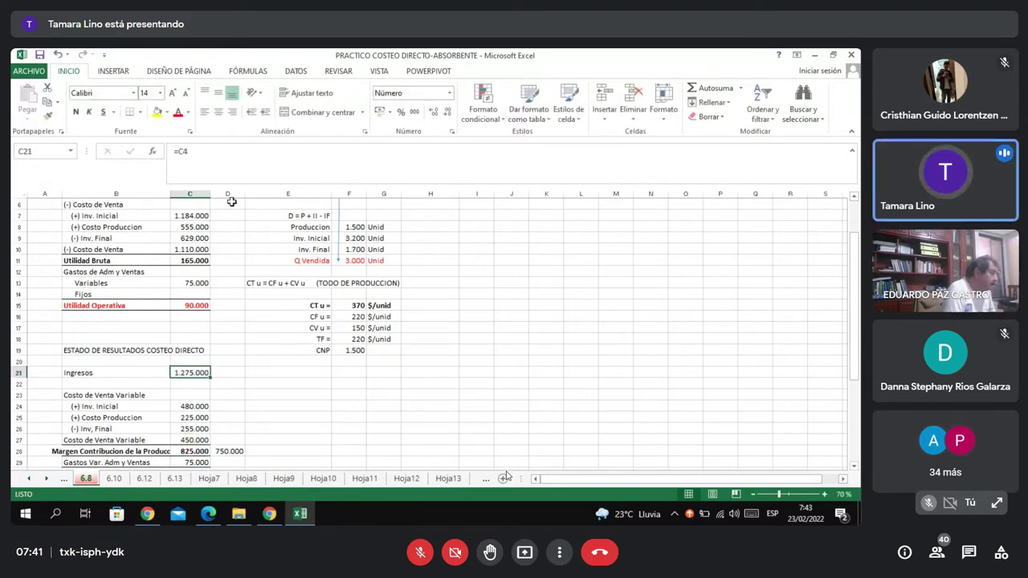
pyautogui.click(247, 155)
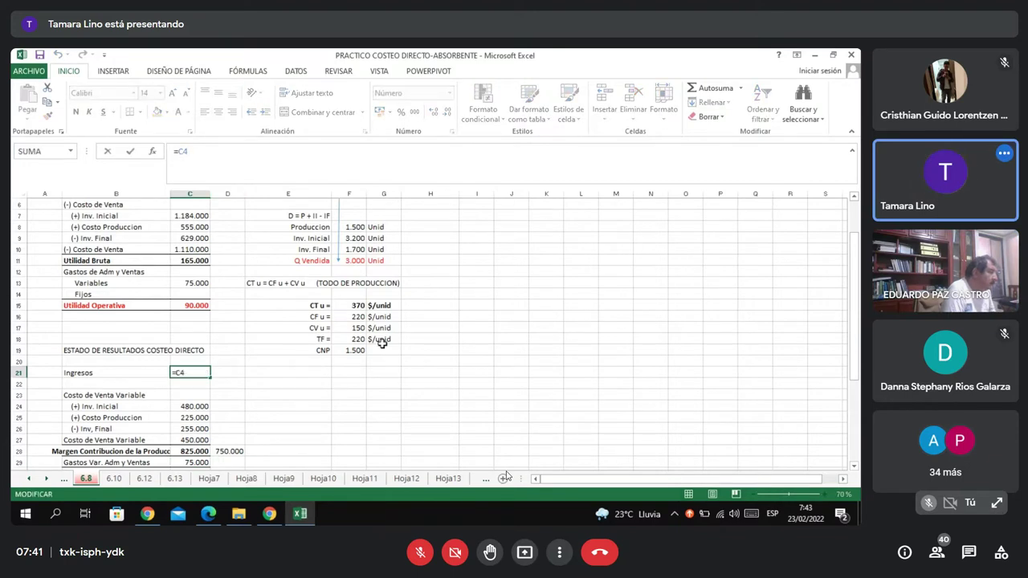
pyautogui.moveTo(855, 353); pyautogui.dragTo(857, 322)
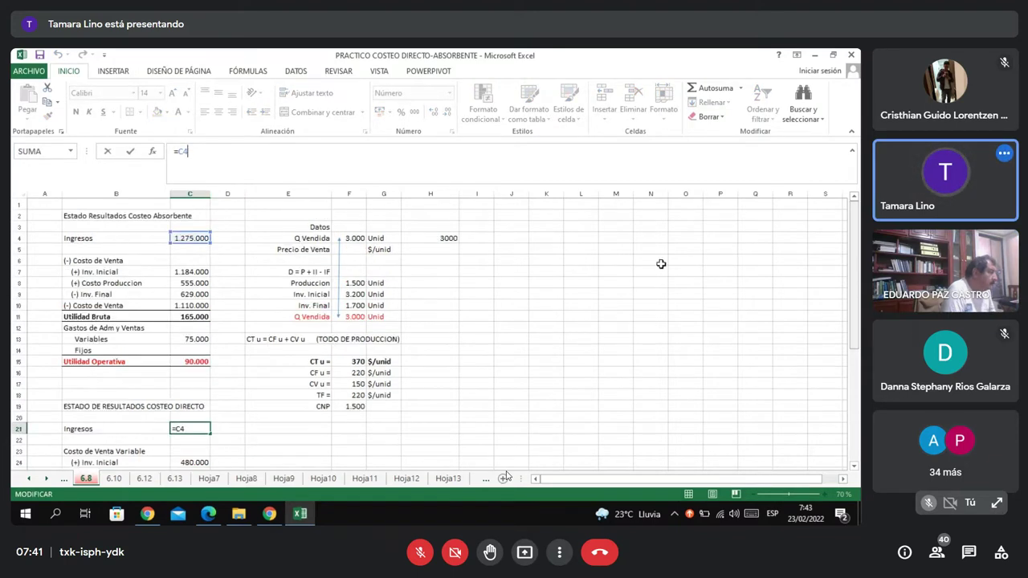
pyautogui.press('Return')
pyautogui.click(193, 240)
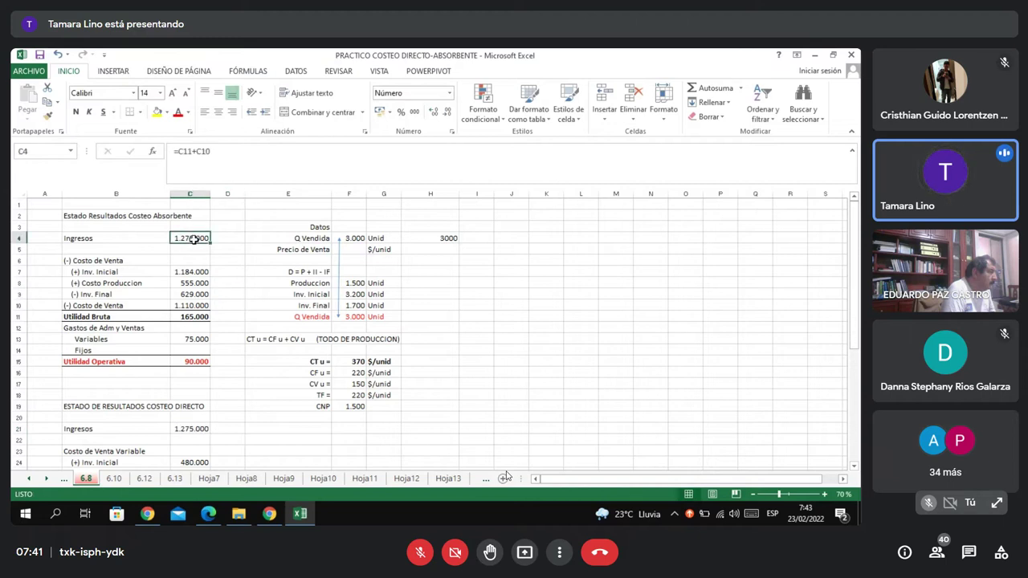
pyautogui.click(284, 157)
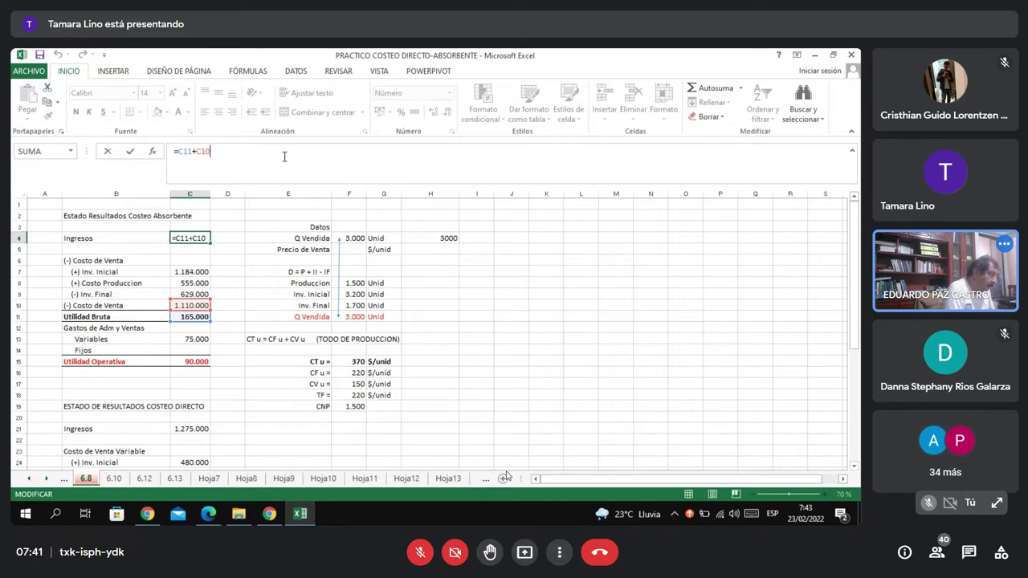
pyautogui.press('Return')
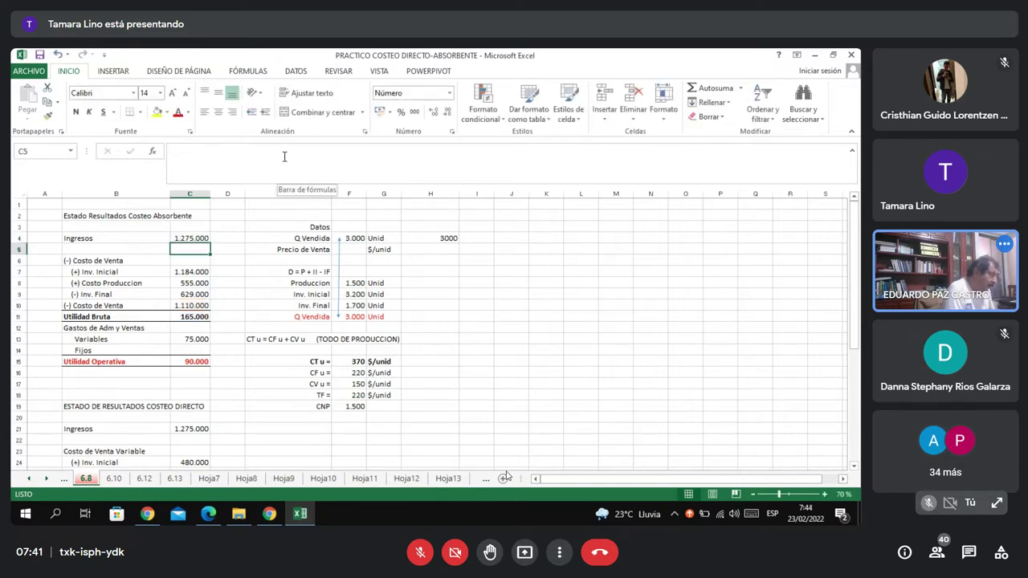
# Clear the Ingresos formula from C4 in the absorption costing statement.
pyautogui.press('Up')
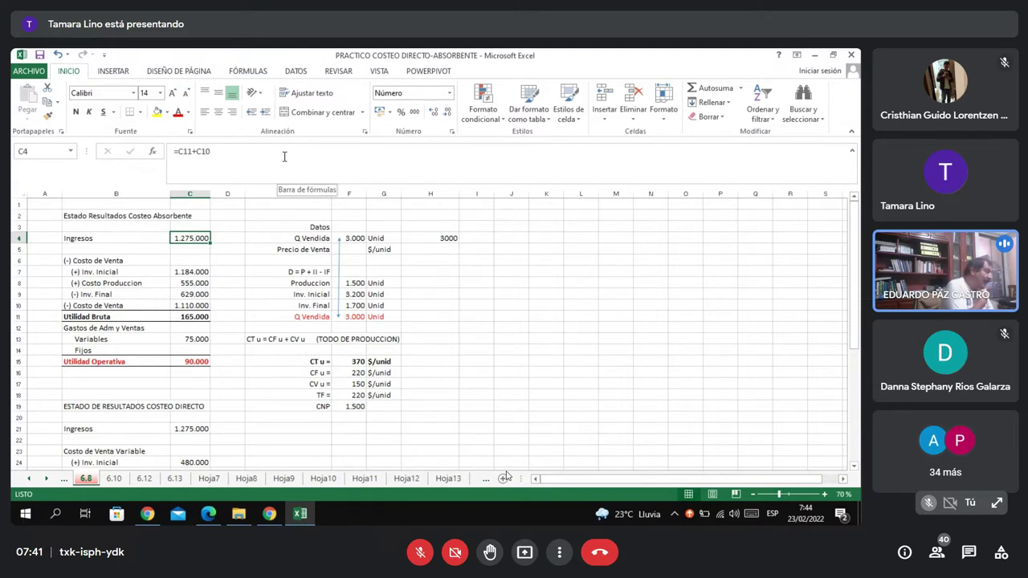
pyautogui.write('=')
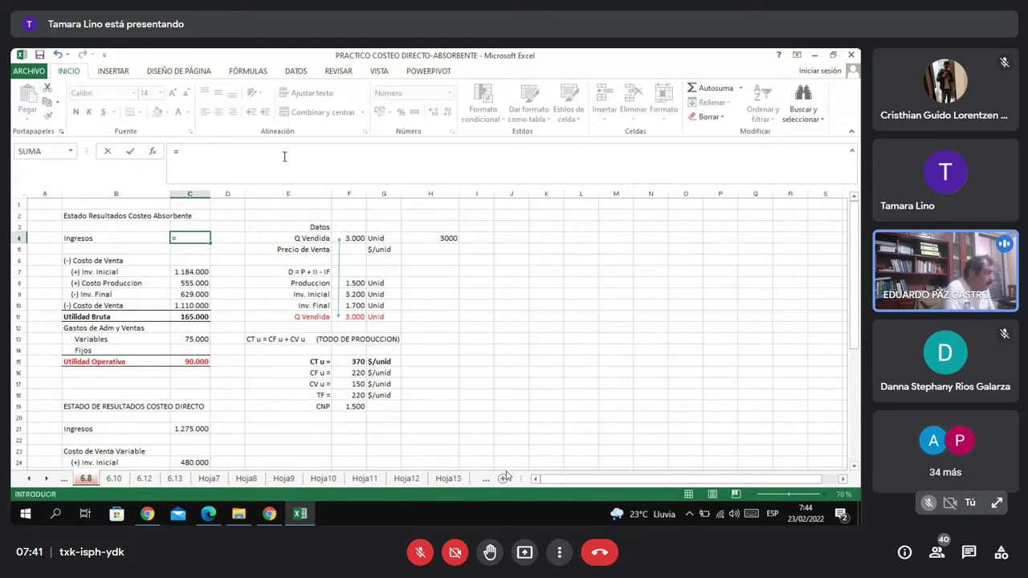
pyautogui.press('BackSpace')
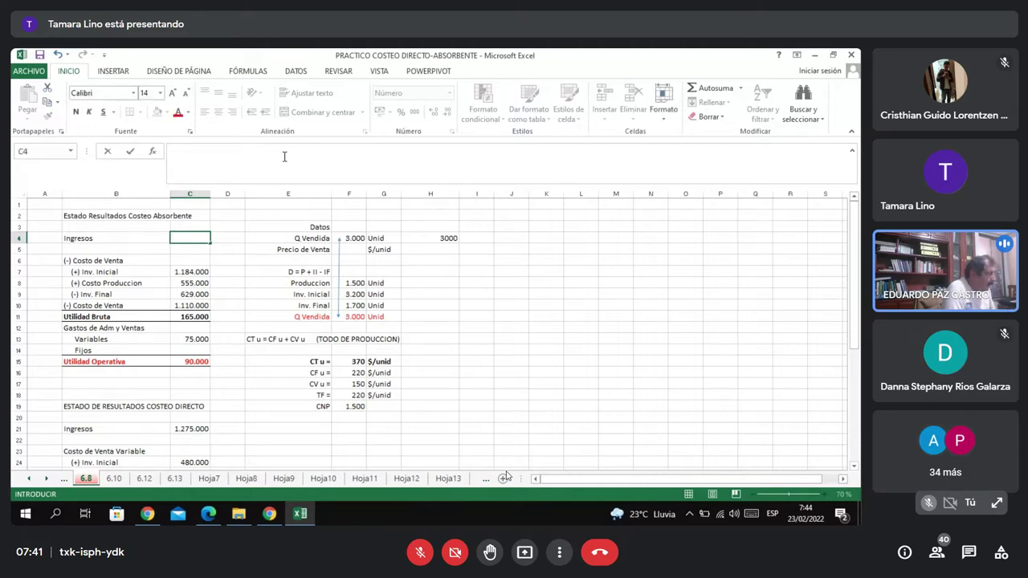
pyautogui.press('Return')
# Examine the direct costing statement through its final rows and the Margen de Contribucion Total formula in C30.
pyautogui.press('Down')
pyautogui.press('Down')
pyautogui.press('Down')
pyautogui.press('Down')
pyautogui.press('Down')
pyautogui.press('Down')
pyautogui.press('Down')
pyautogui.press('Down')
pyautogui.press('Down')
pyautogui.press('Down')
pyautogui.press('Down')
pyautogui.press('Down')
pyautogui.press('Down')
pyautogui.press('Down')
pyautogui.press('Down')
pyautogui.press('Down')
pyautogui.press('Down')
pyautogui.press('Down')
pyautogui.press('Down')
pyautogui.press('Down')
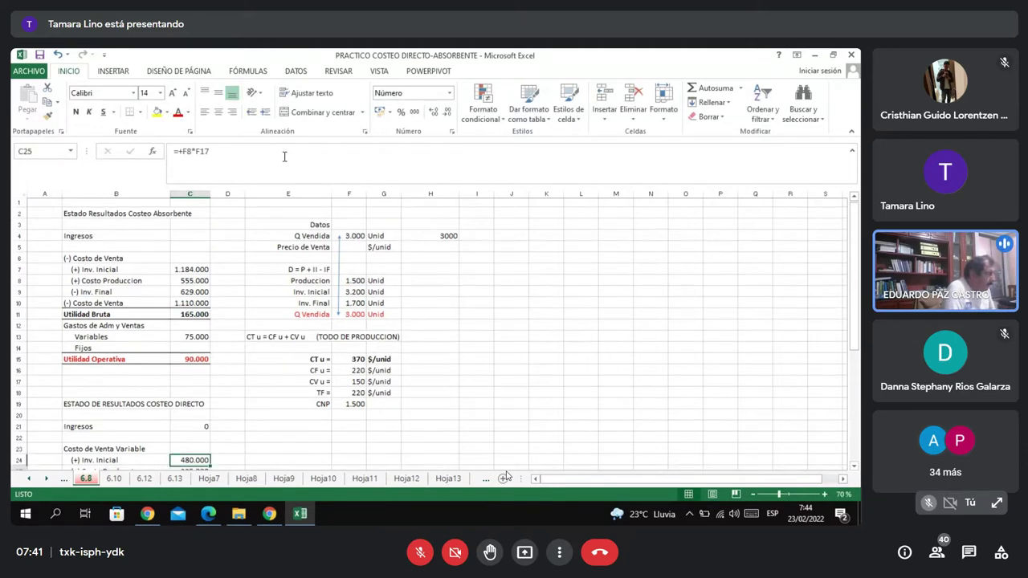
pyautogui.press('Down')
pyautogui.press('Down')
pyautogui.press('Down')
pyautogui.press('Down')
pyautogui.press('Down')
pyautogui.press('Down')
pyautogui.press('Down')
pyautogui.press('Down')
pyautogui.press('Down')
pyautogui.press('Down')
pyautogui.press('Down')
pyautogui.press('Down')
pyautogui.press('Down')
pyautogui.press('Down')
pyautogui.press('Down')
pyautogui.press('Down')
pyautogui.press('Down')
pyautogui.press('Down')
pyautogui.press('Down')
pyautogui.press('Down')
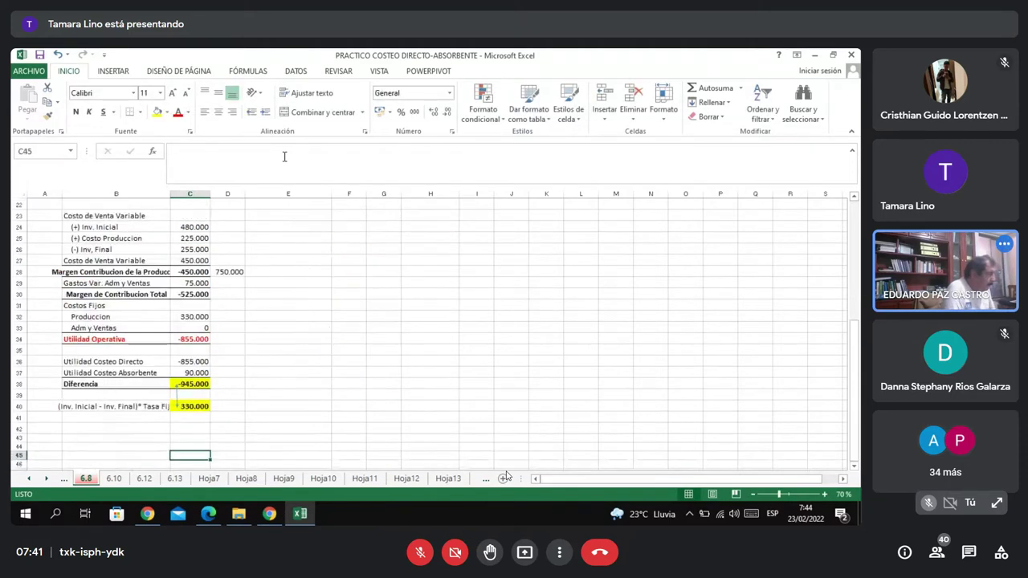
pyautogui.click(197, 294)
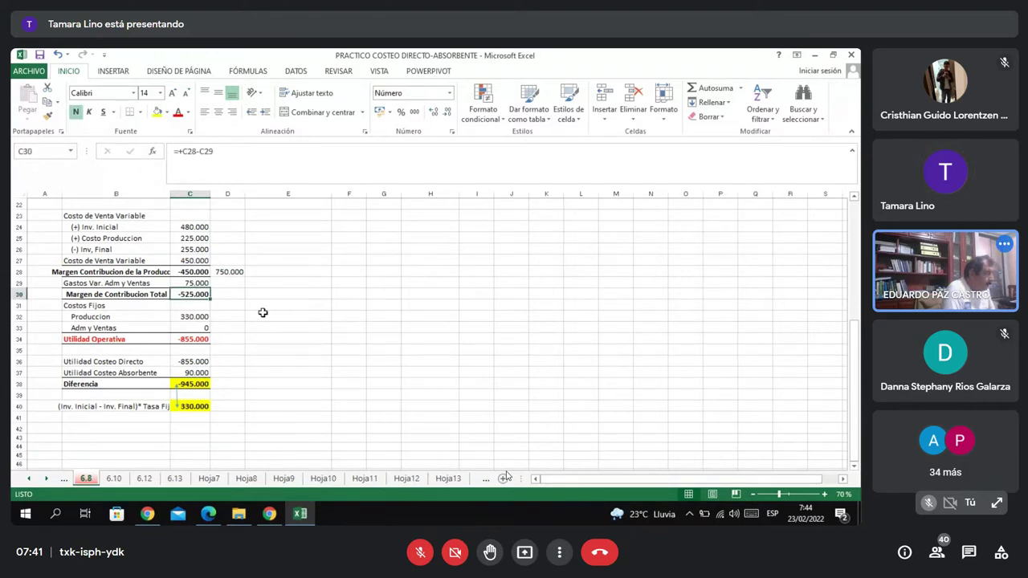
# Enter the label MCT in E30, beside the Margen de Contribucion Total row.
pyautogui.click(261, 294)
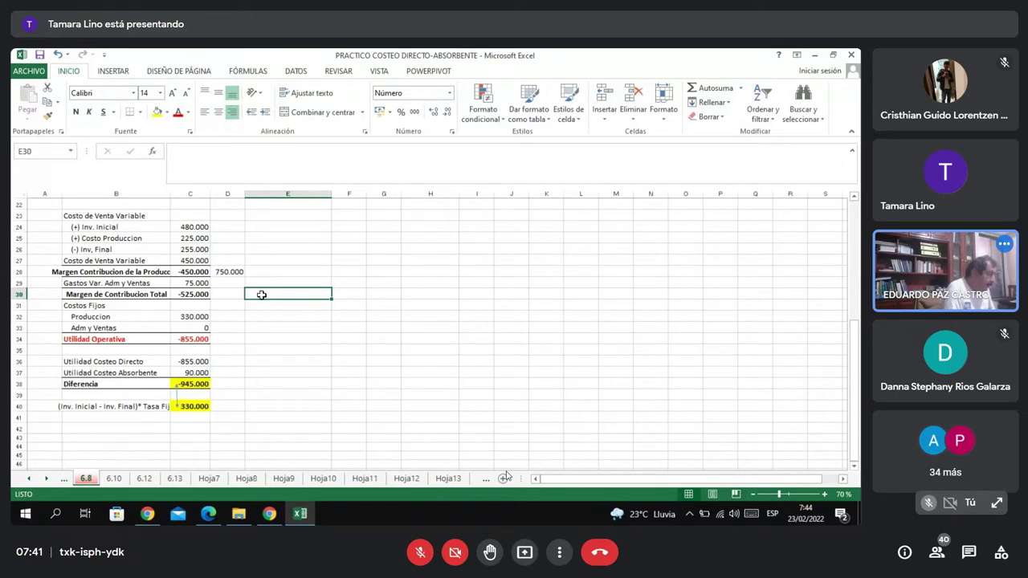
pyautogui.write('0')
pyautogui.press('BackSpace')
pyautogui.write('=')
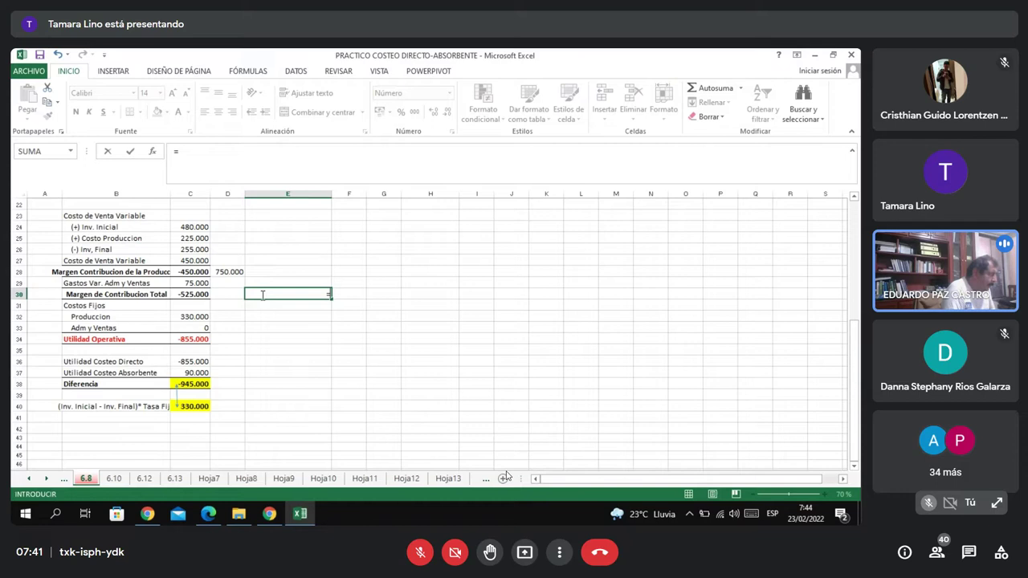
pyautogui.write('MCT')
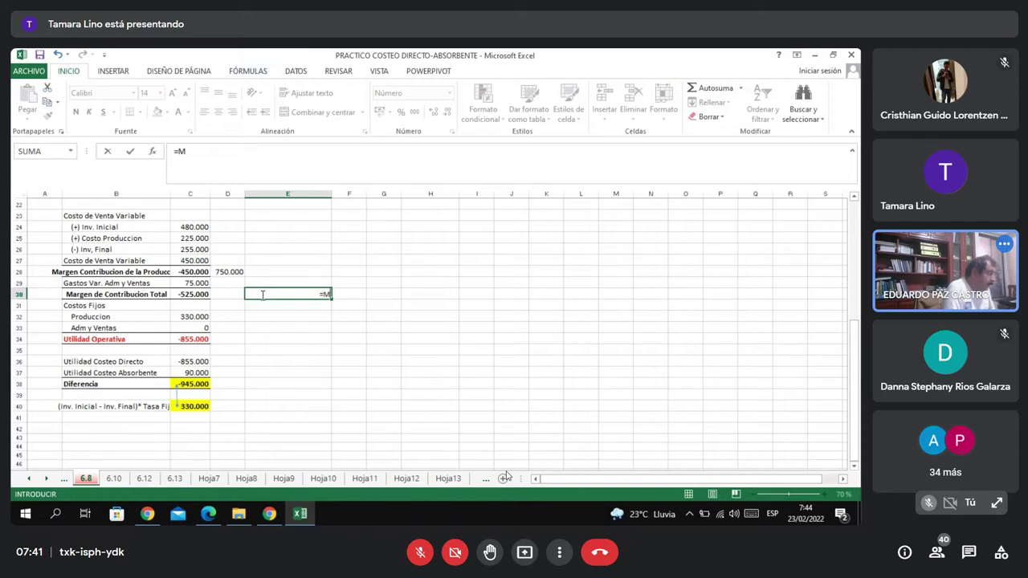
pyautogui.press('BackSpace')
pyautogui.press('BackSpace')
pyautogui.press('BackSpace')
pyautogui.press('BackSpace')
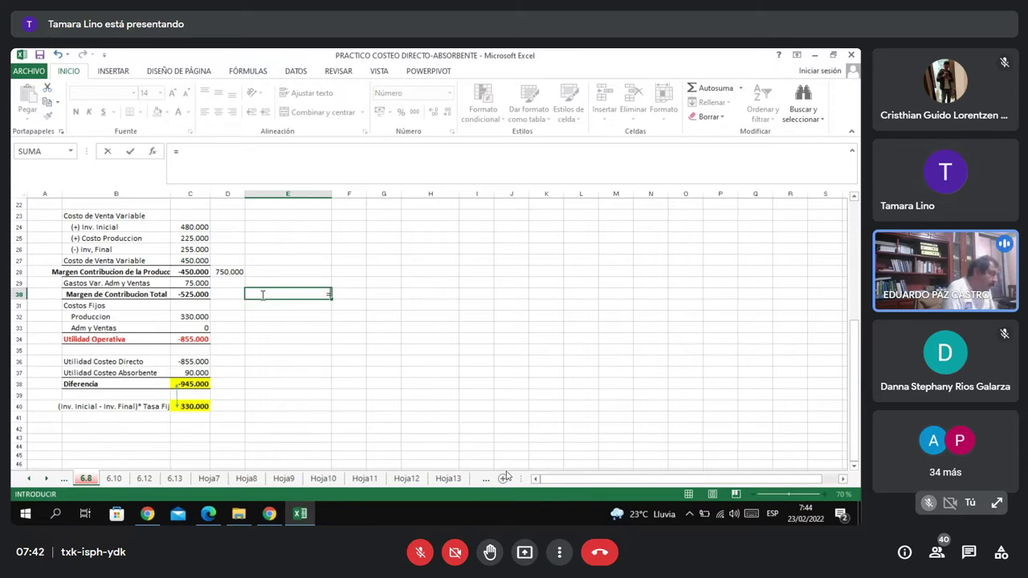
pyautogui.write('MCT')
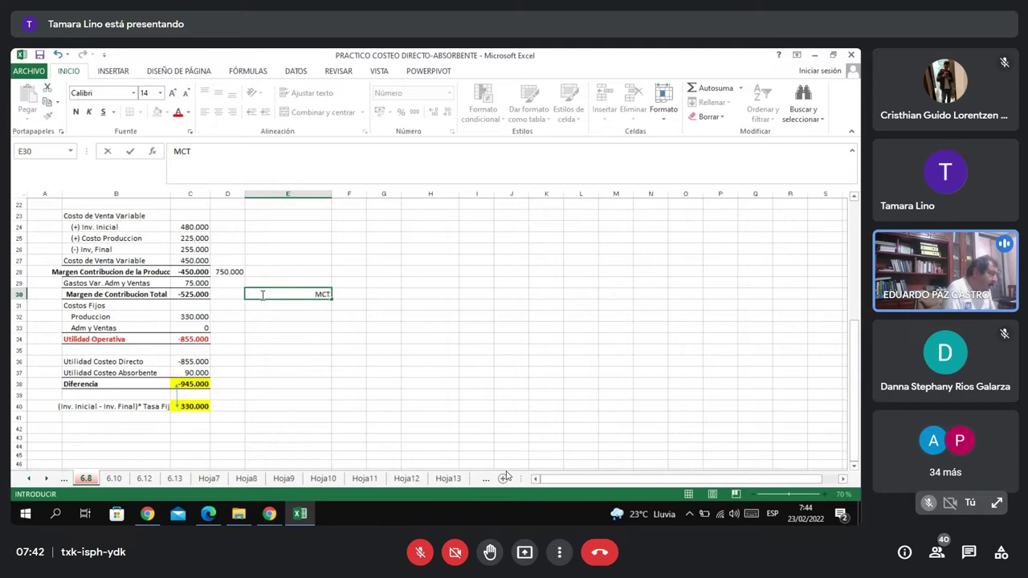
pyautogui.press('Tab')
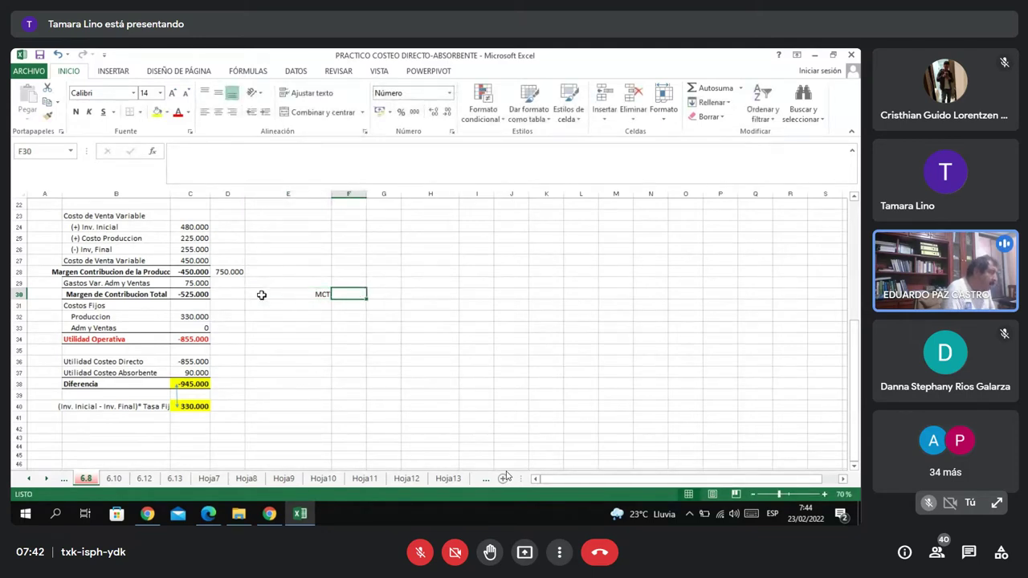
# Extend the text in E30 to read "MCT= MCP-GASTOS VAYV".
pyautogui.click(262, 295)
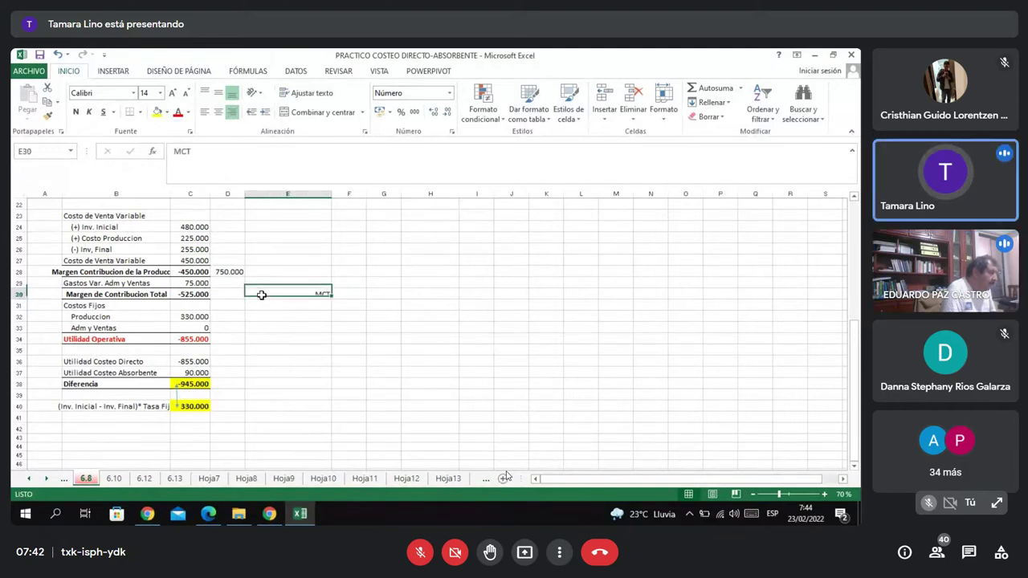
pyautogui.click(299, 169)
pyautogui.write('=')
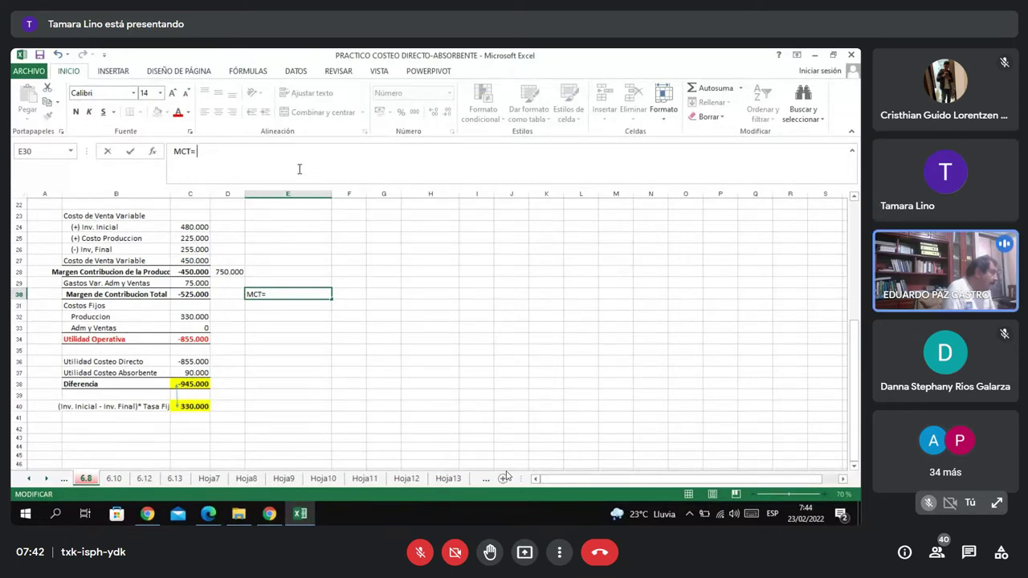
pyautogui.write('MC')
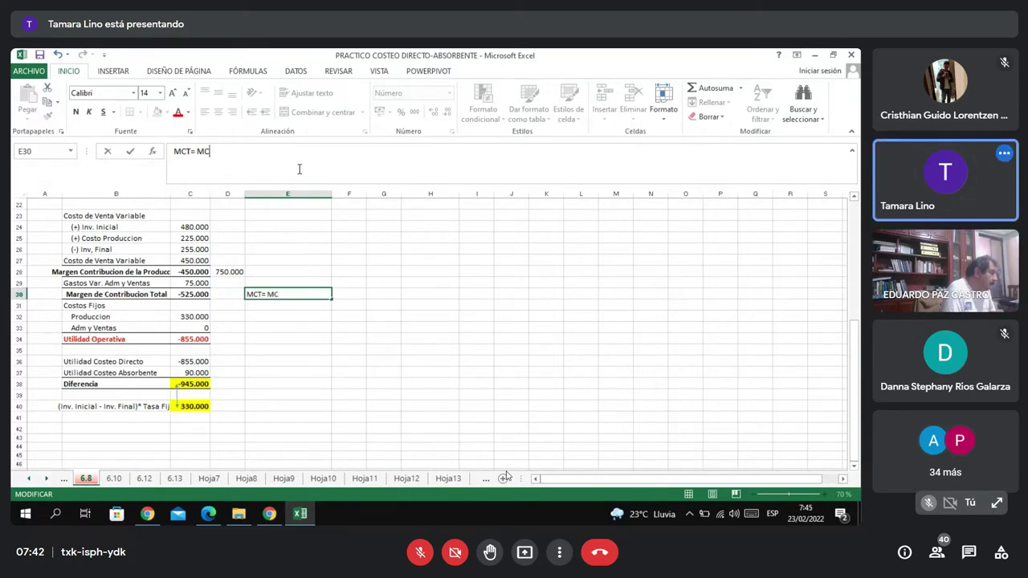
pyautogui.write('P')
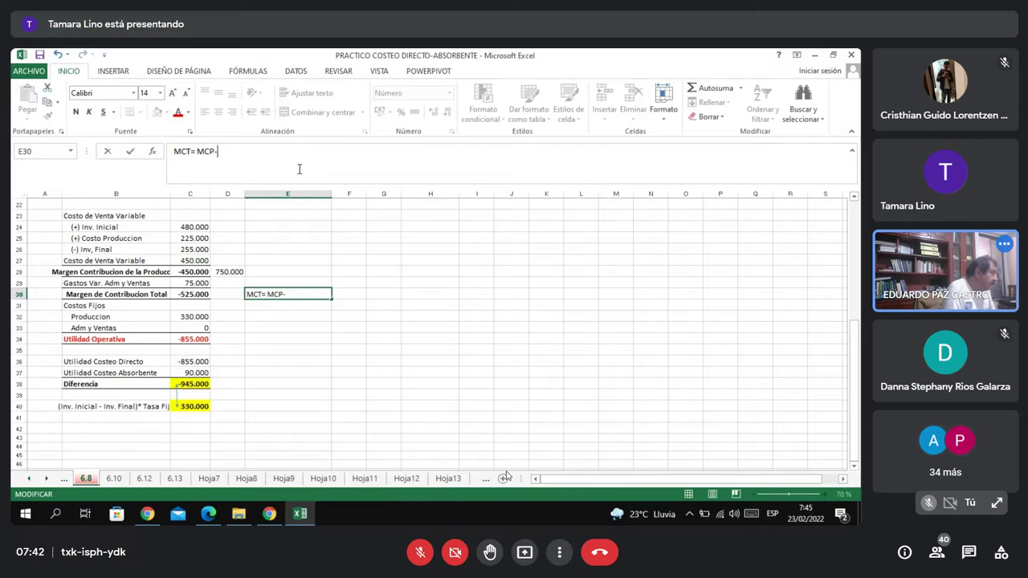
pyautogui.write('-GASTOS V')
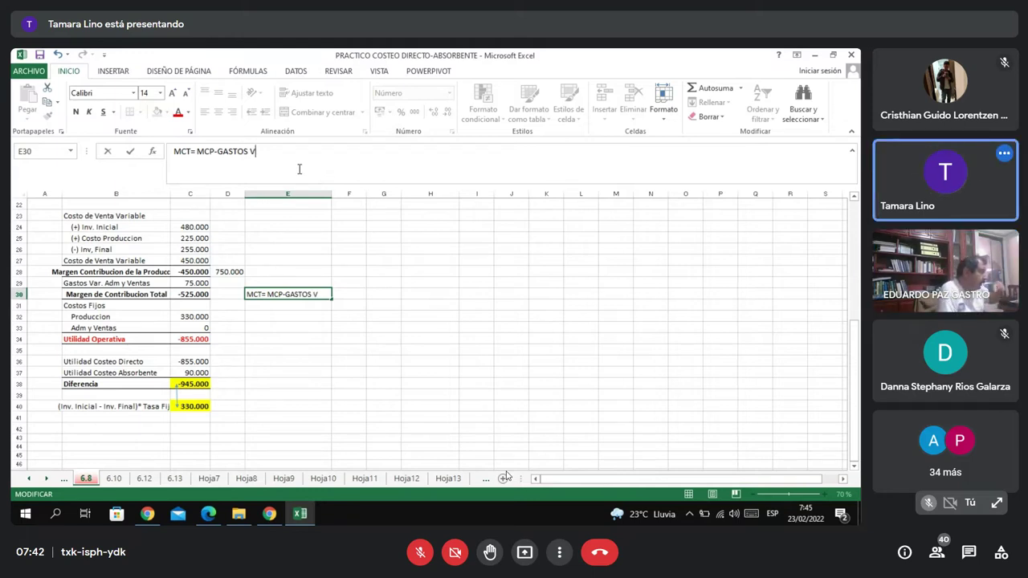
pyautogui.write('AYV')
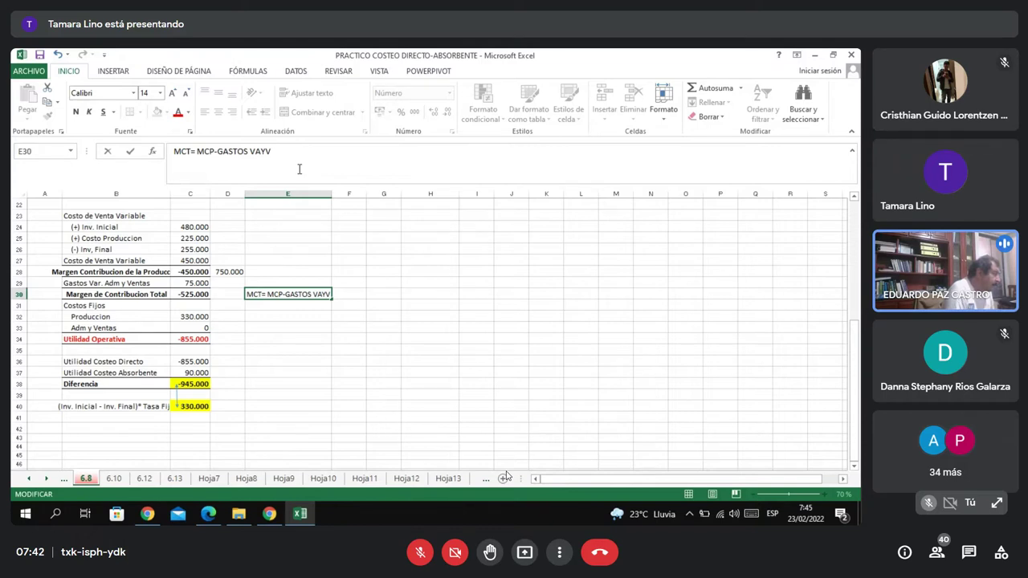
pyautogui.press('Return')
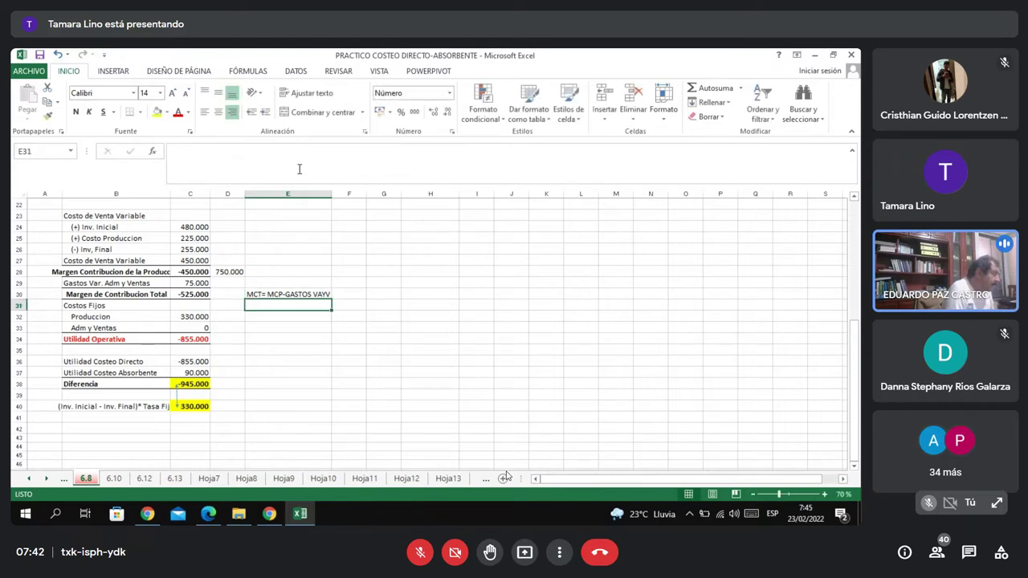
# Enter the note "MCP= INGRESOS -COSTOS VENTA VAR" in E31, below the MCT note.
pyautogui.write('M')
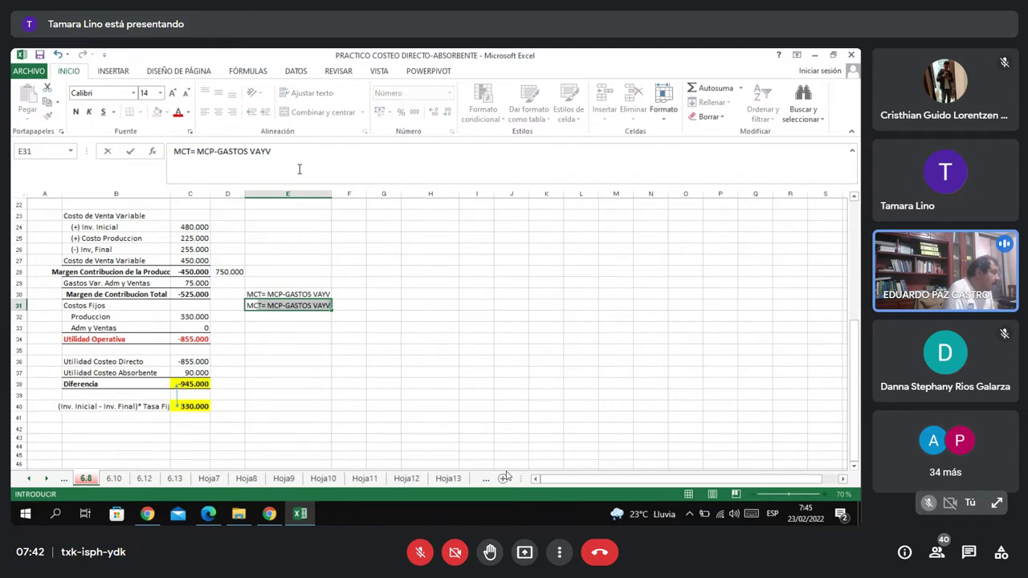
pyautogui.write('CP=')
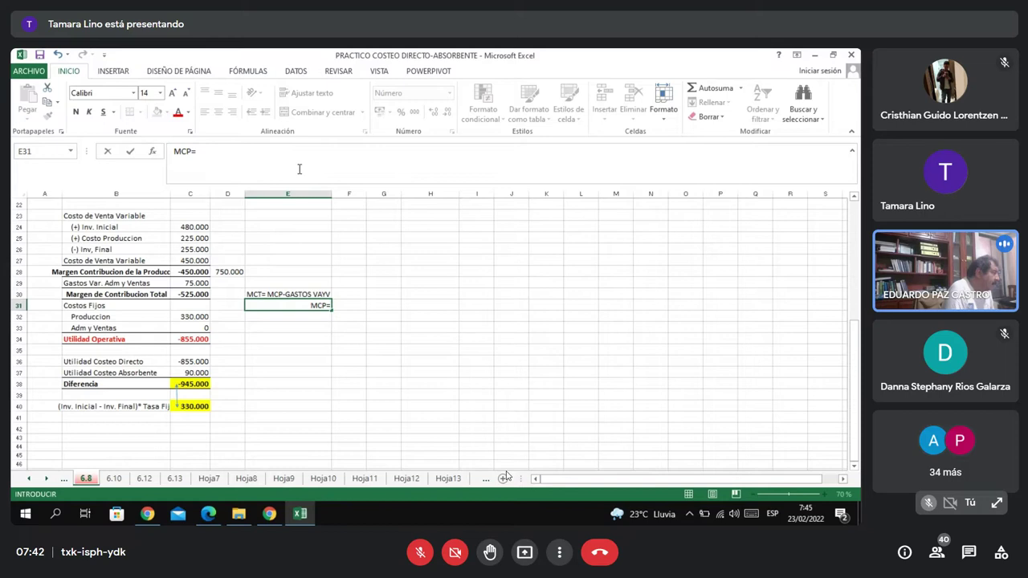
pyautogui.write(' INGRESOS')
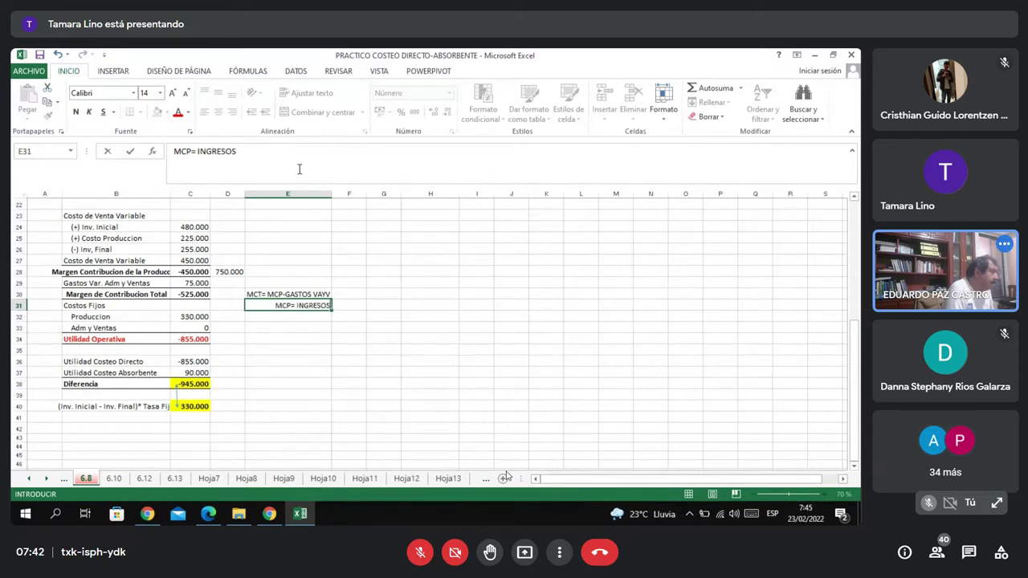
pyautogui.write(' -COSTOS')
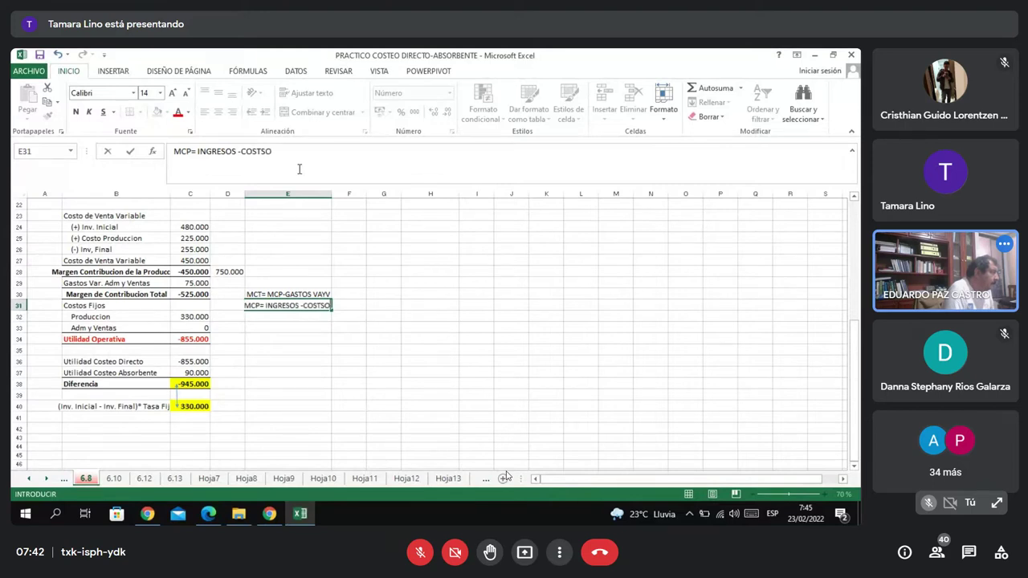
pyautogui.write(' VENTA VAR')
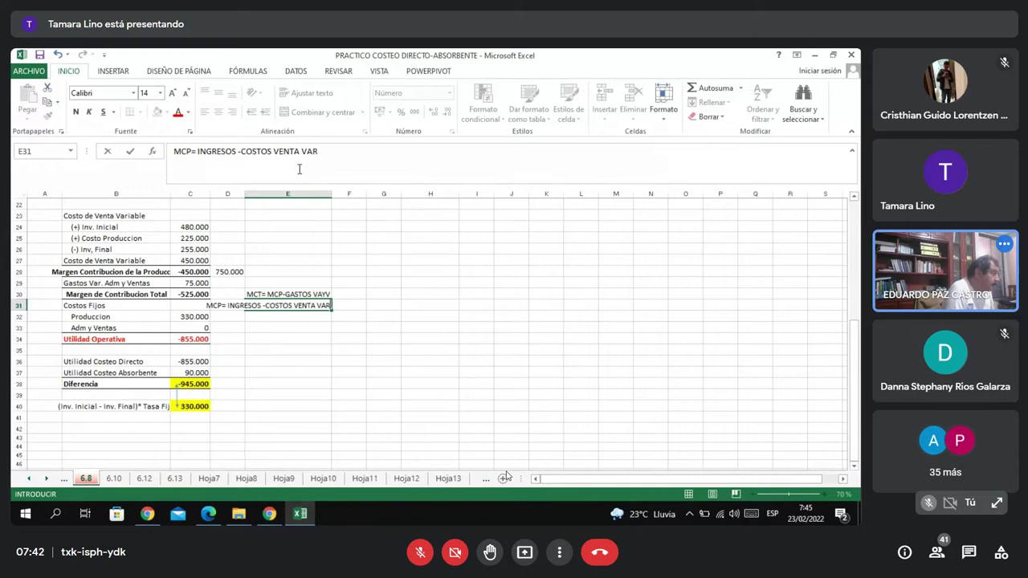
pyautogui.press('Return')
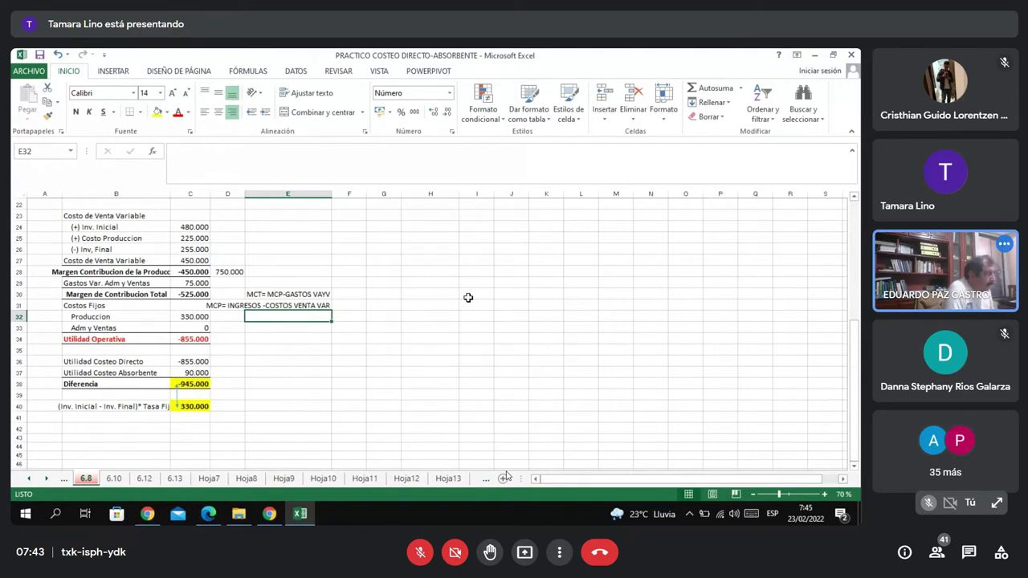
# Enter the formula =750000-C27-C29 for Ingresos in C21 of the direct costing statement.
pyautogui.moveTo(855, 357); pyautogui.dragTo(855, 347)
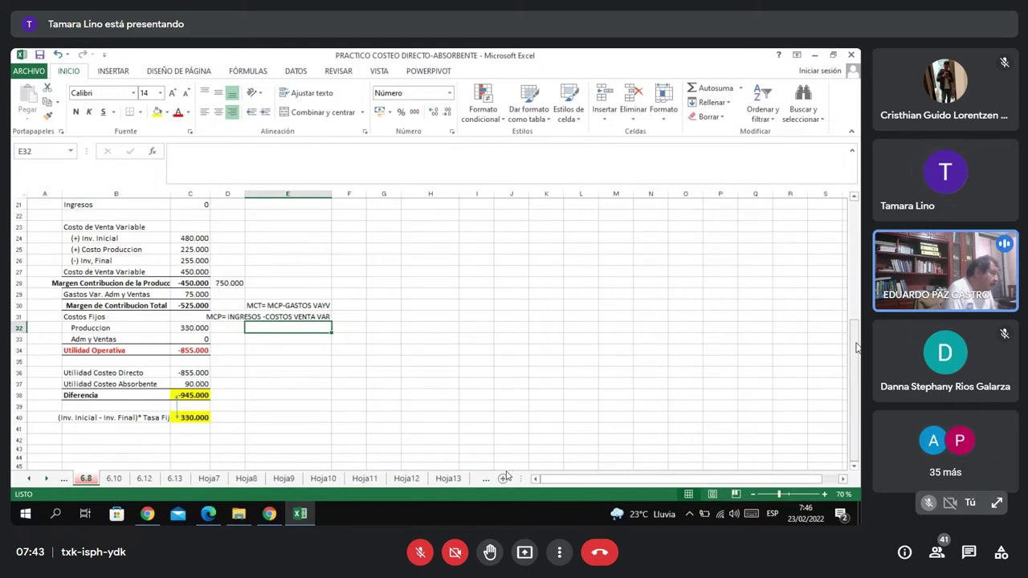
pyautogui.moveTo(858, 347); pyautogui.dragTo(855, 350)
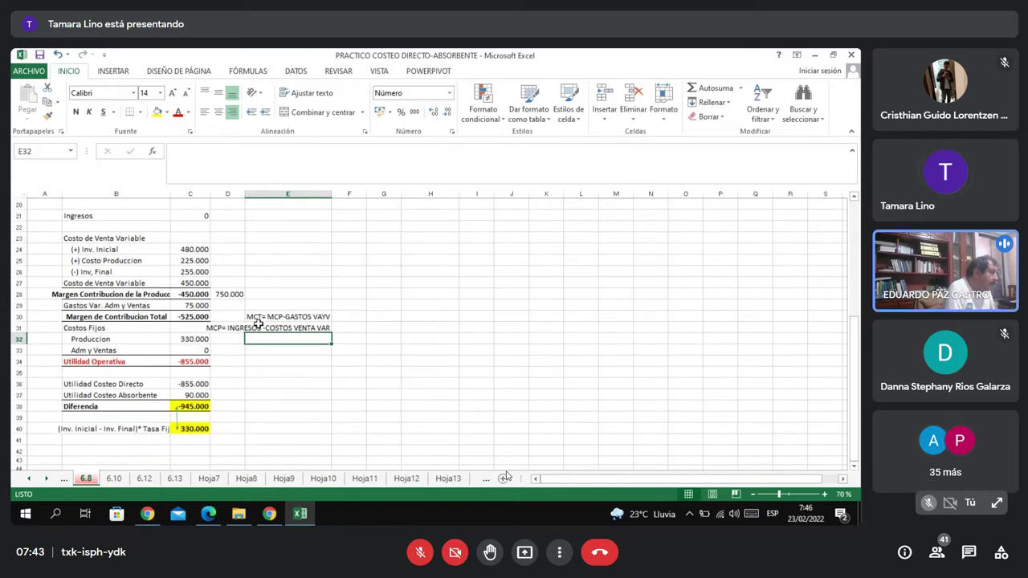
pyautogui.click(191, 220)
pyautogui.write('0')
pyautogui.press('BackSpace')
pyautogui.write('=')
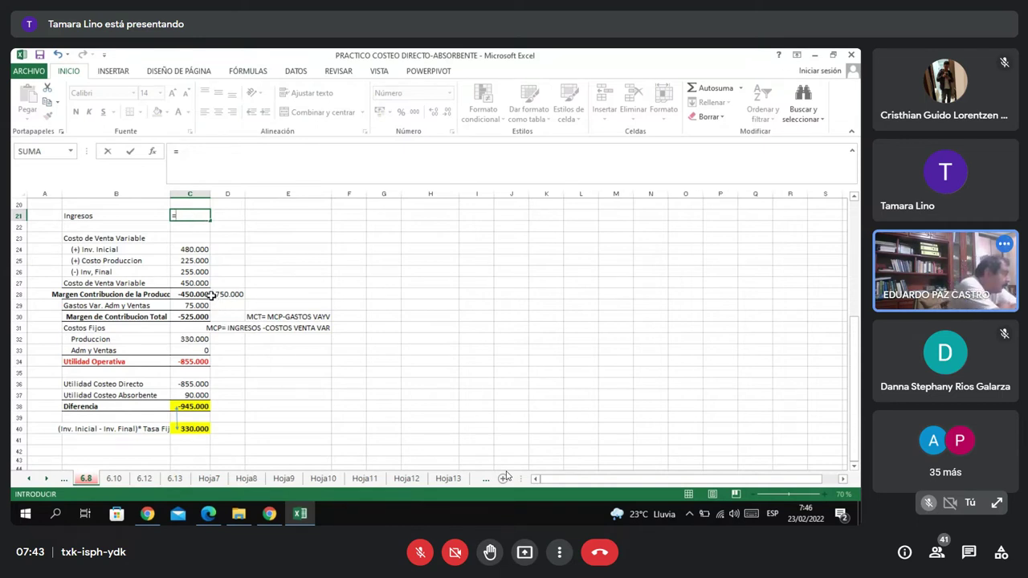
pyautogui.write('750000')
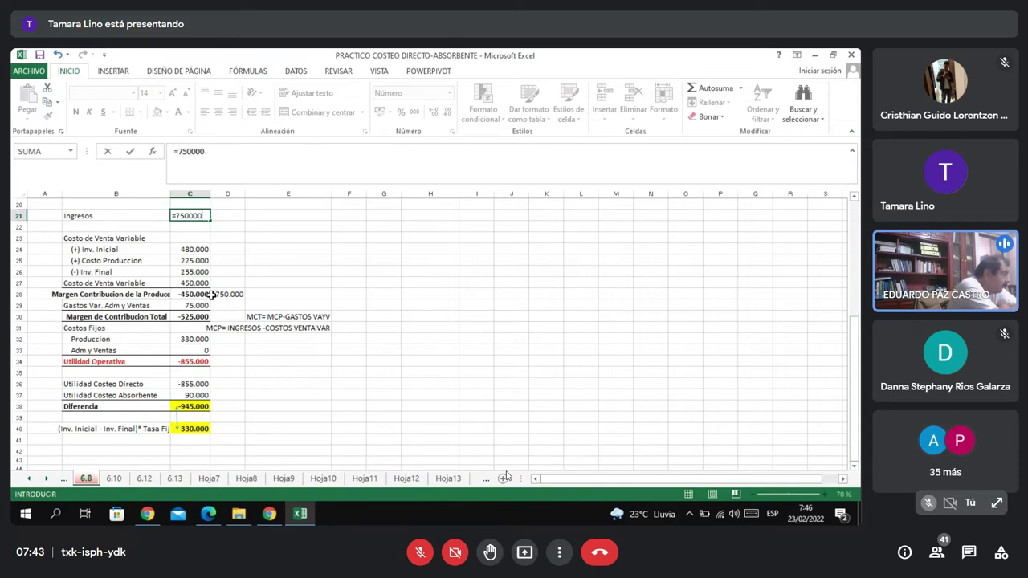
pyautogui.write('-')
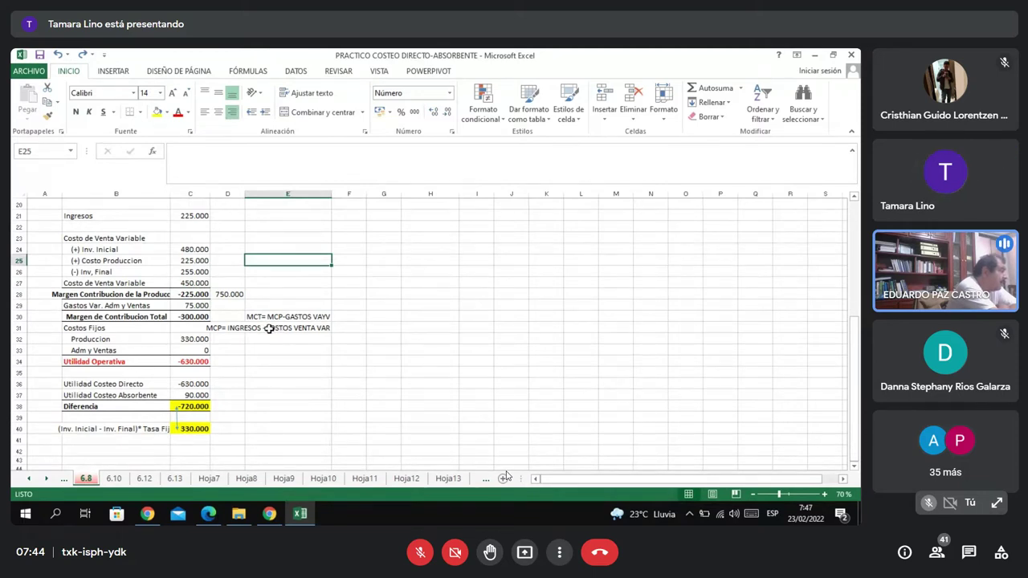
# Change the Ingresos formula in C21 of the direct costing statement to =750000+C27+C29.
pyautogui.click(269, 329)
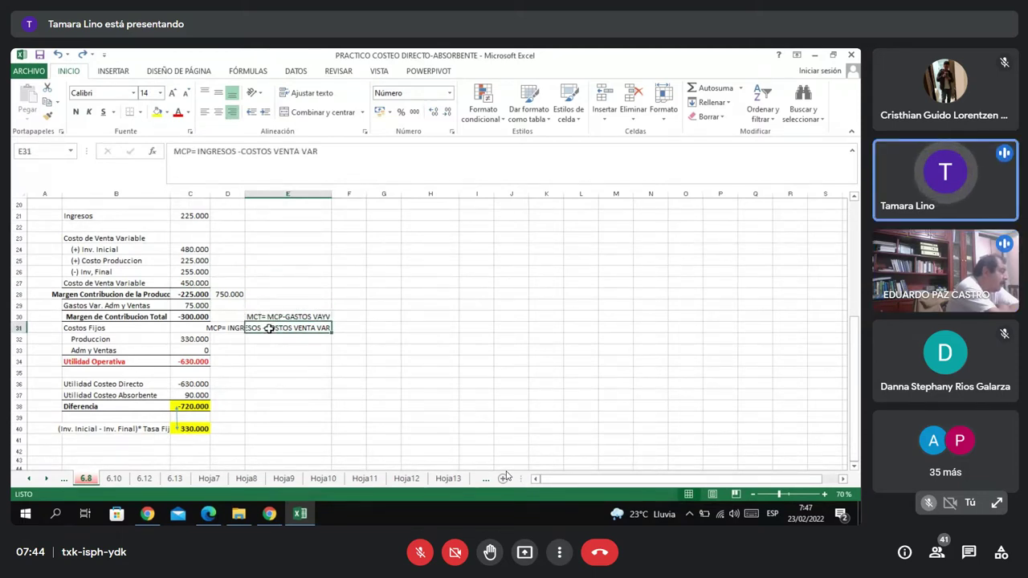
pyautogui.doubleClick(195, 218)
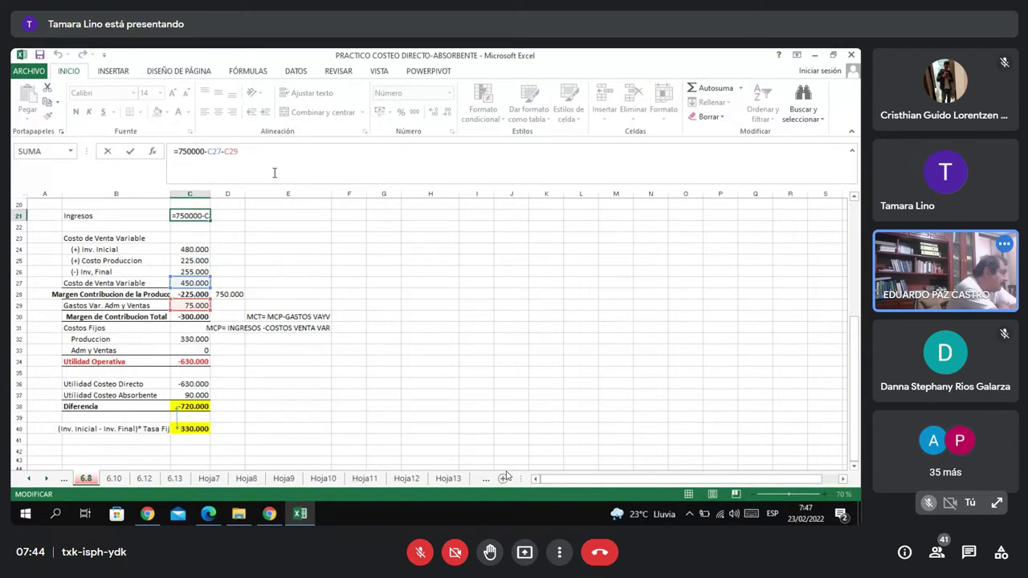
pyautogui.press('BackSpace')
pyautogui.press('BackSpace')
pyautogui.press('BackSpace')
pyautogui.press('BackSpace')
pyautogui.press('BackSpace')
pyautogui.press('BackSpace')
pyautogui.press('BackSpace')
pyautogui.press('BackSpace')
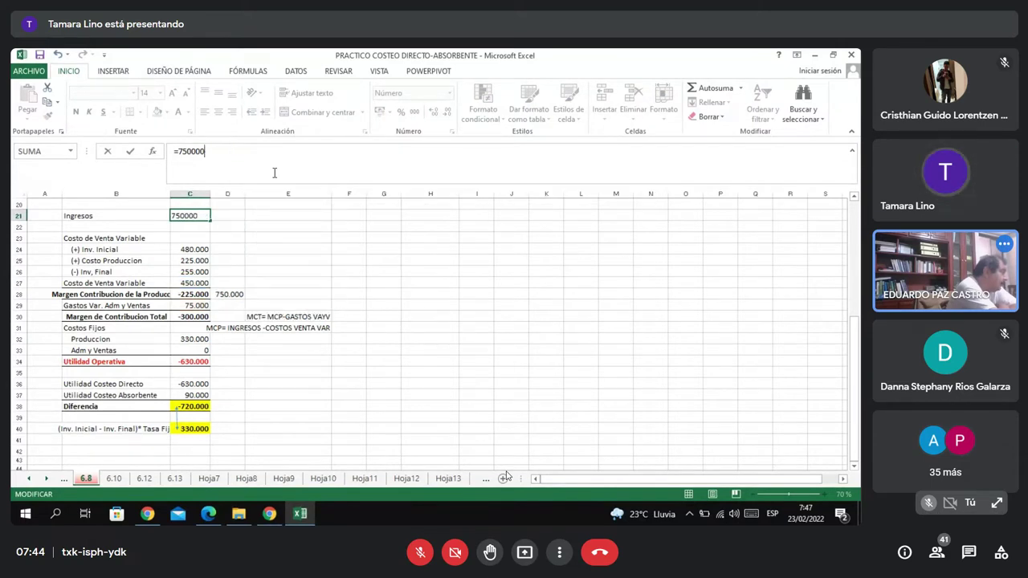
pyautogui.write('+')
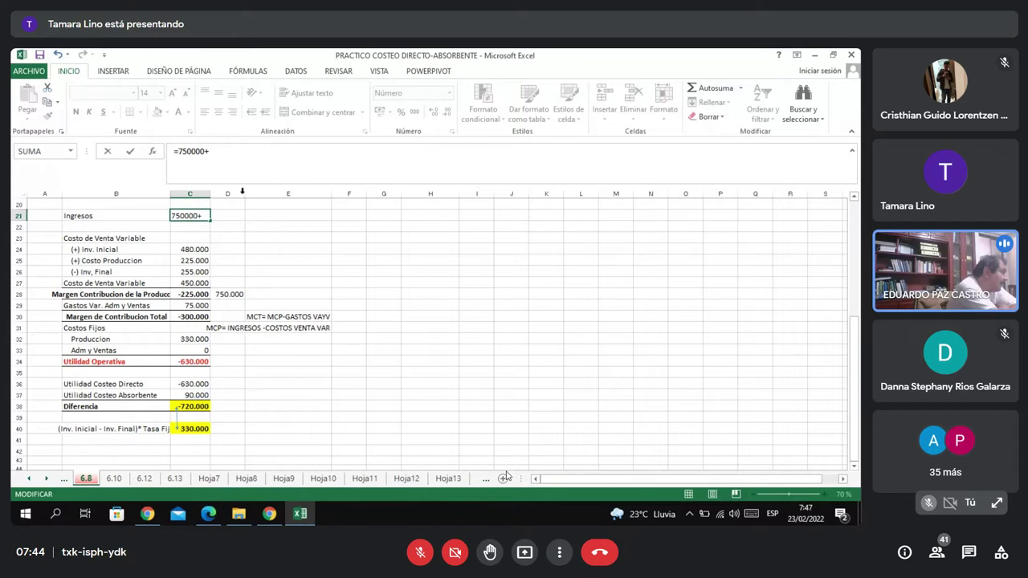
pyautogui.click(200, 283)
pyautogui.write('+')
pyautogui.click(200, 306)
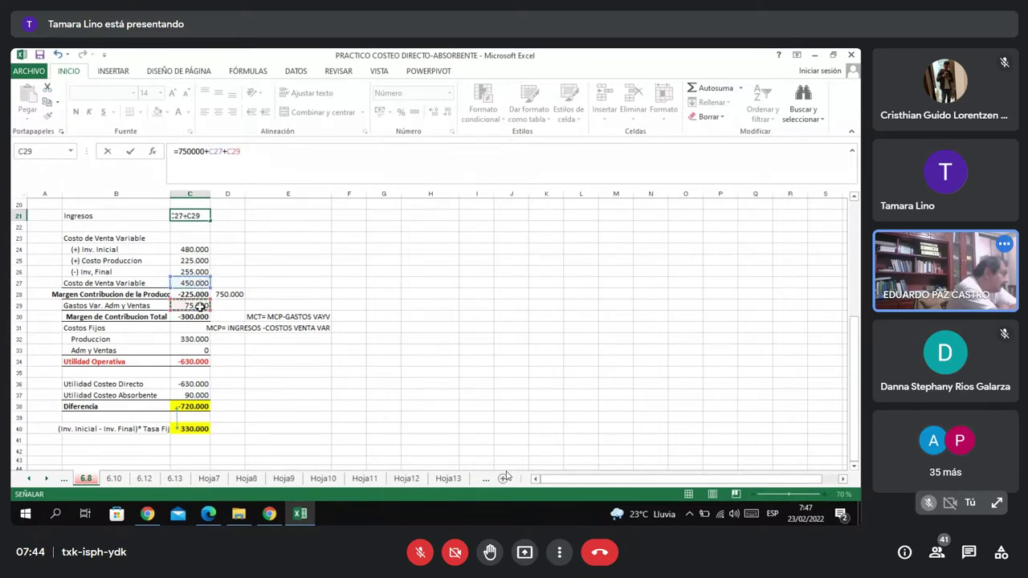
pyautogui.press('Return')
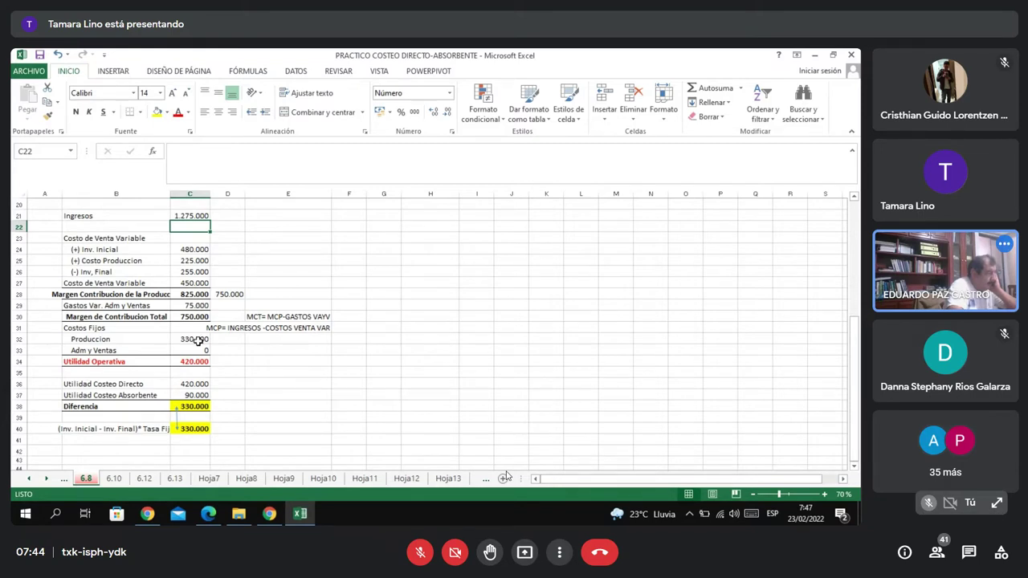
# Review the formulas for fixed Produccion, fixed Adm y Ventas and Utilidad Operativa in C32 to C34 of the direct costing statement.
pyautogui.click(198, 339)
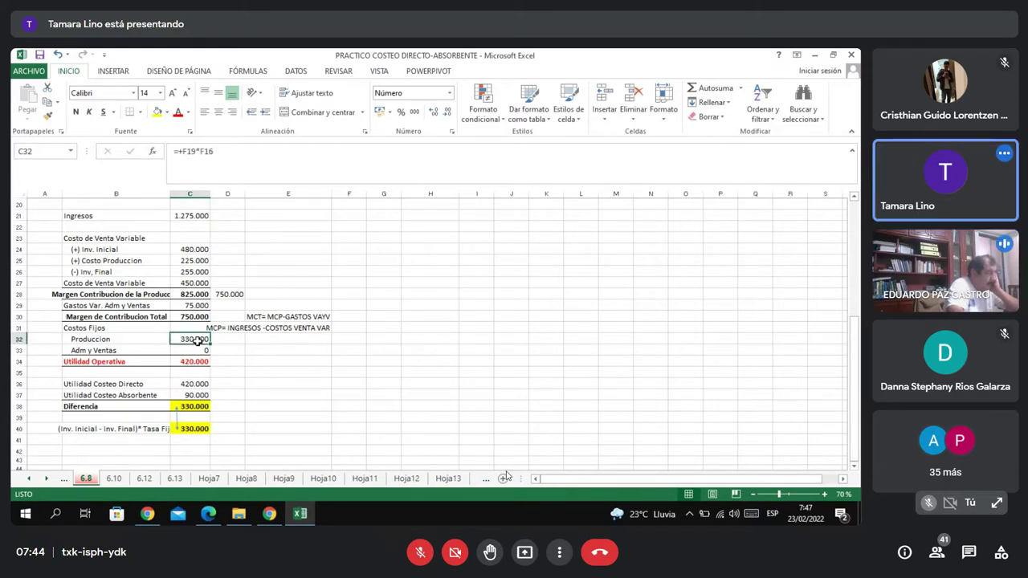
pyautogui.click(260, 152)
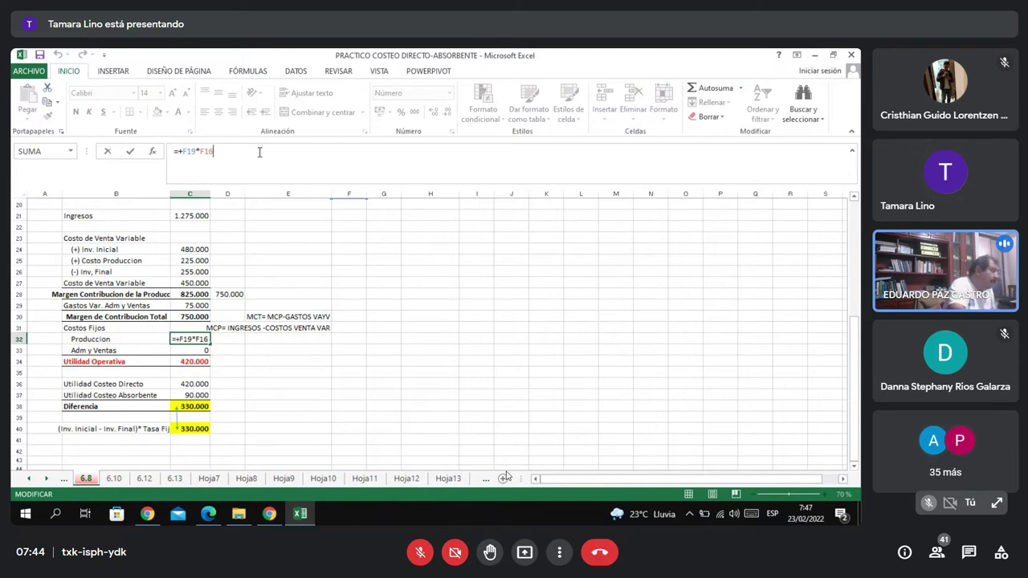
pyautogui.moveTo(857, 336); pyautogui.dragTo(858, 336)
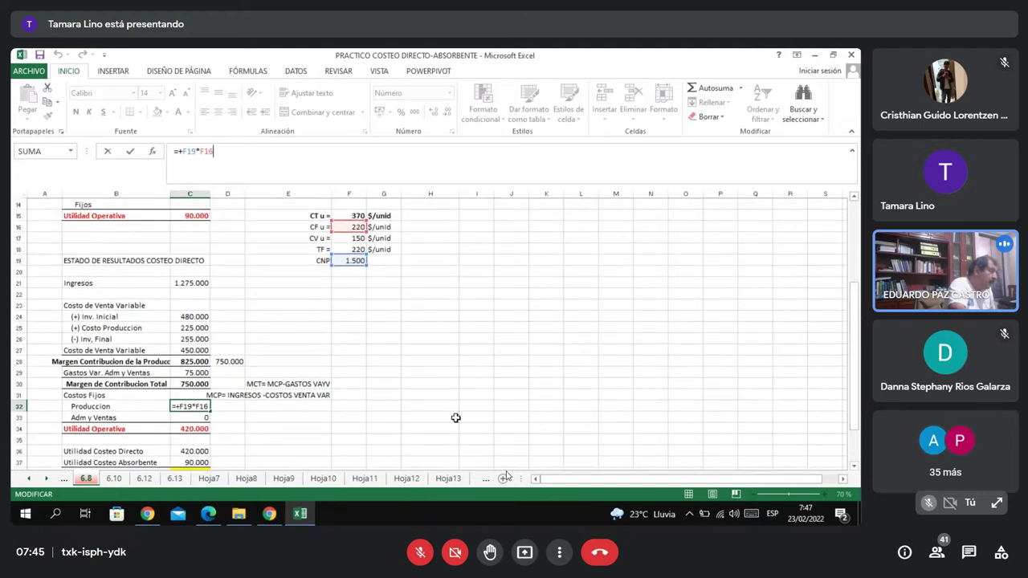
pyautogui.press('Return')
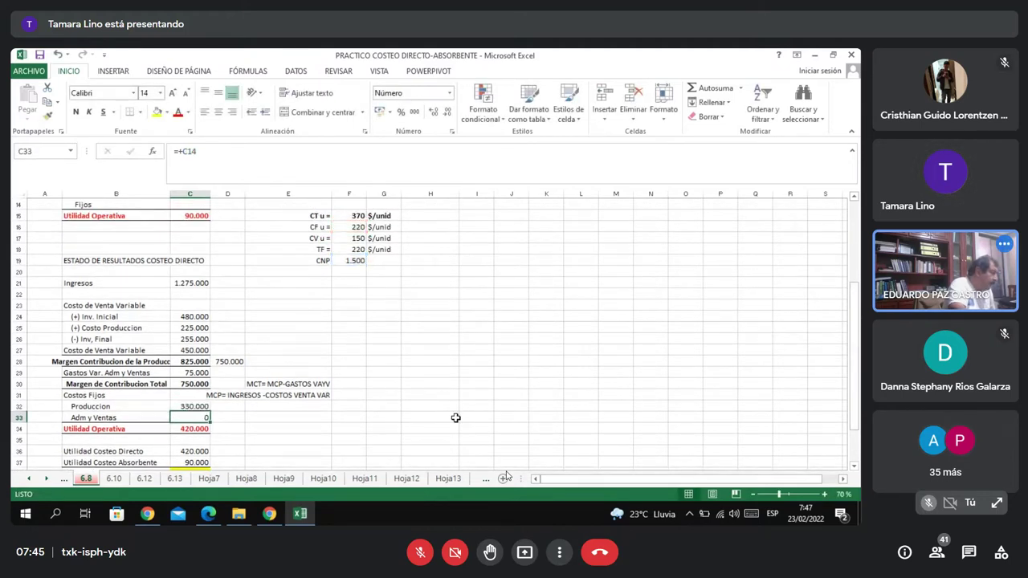
pyautogui.press('Return')
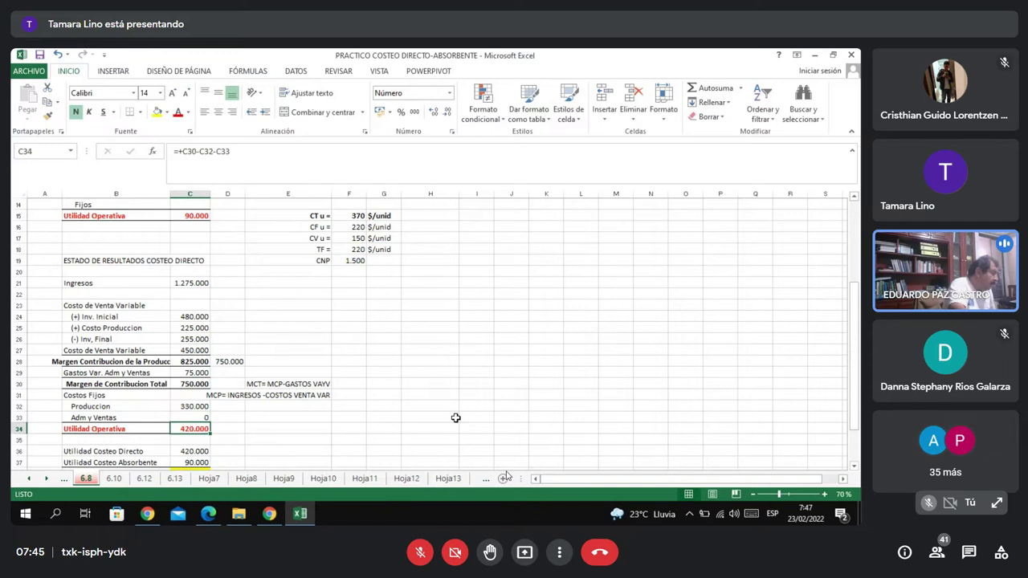
pyautogui.click(418, 156)
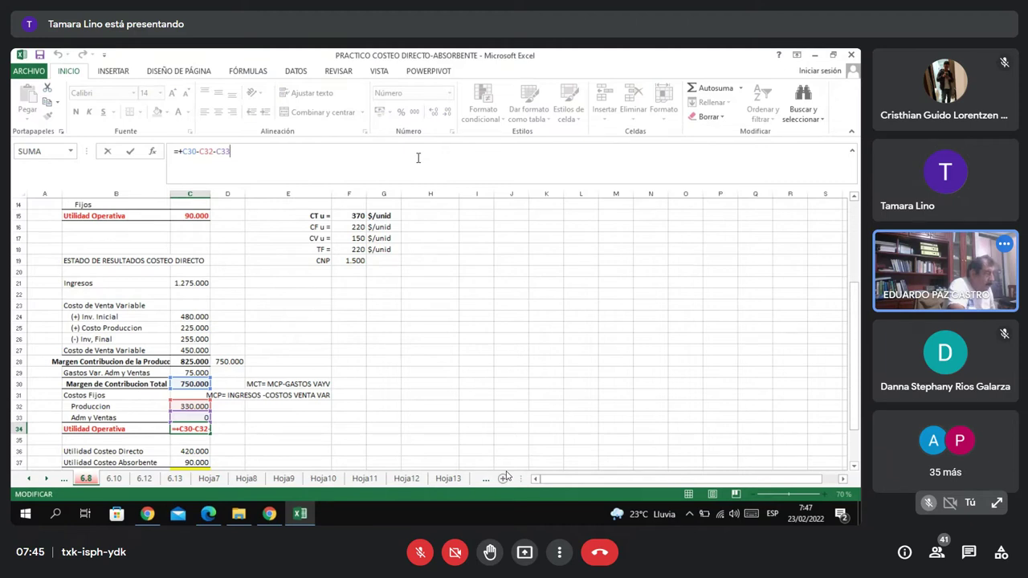
pyautogui.press('Return')
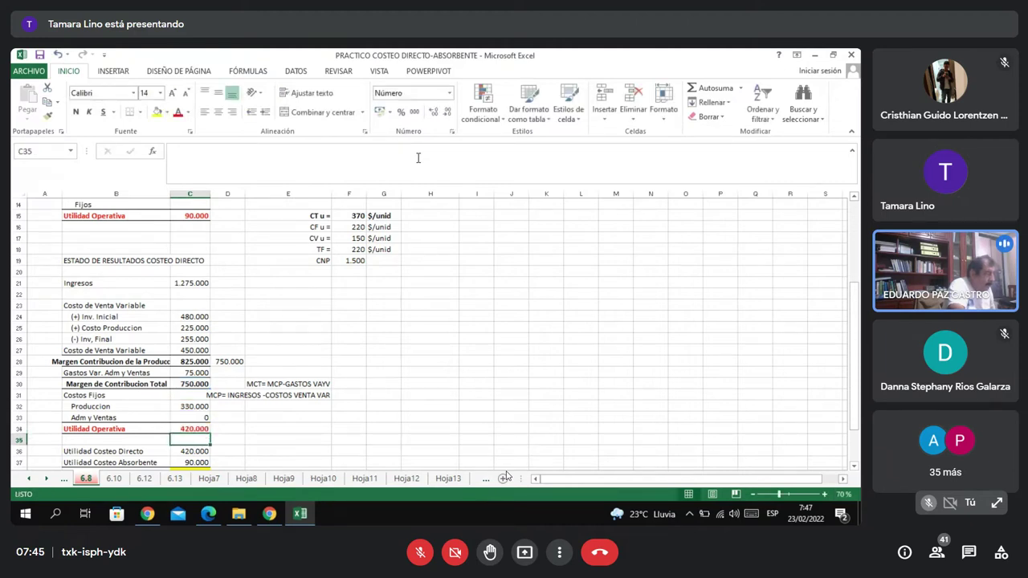
pyautogui.press('Up')
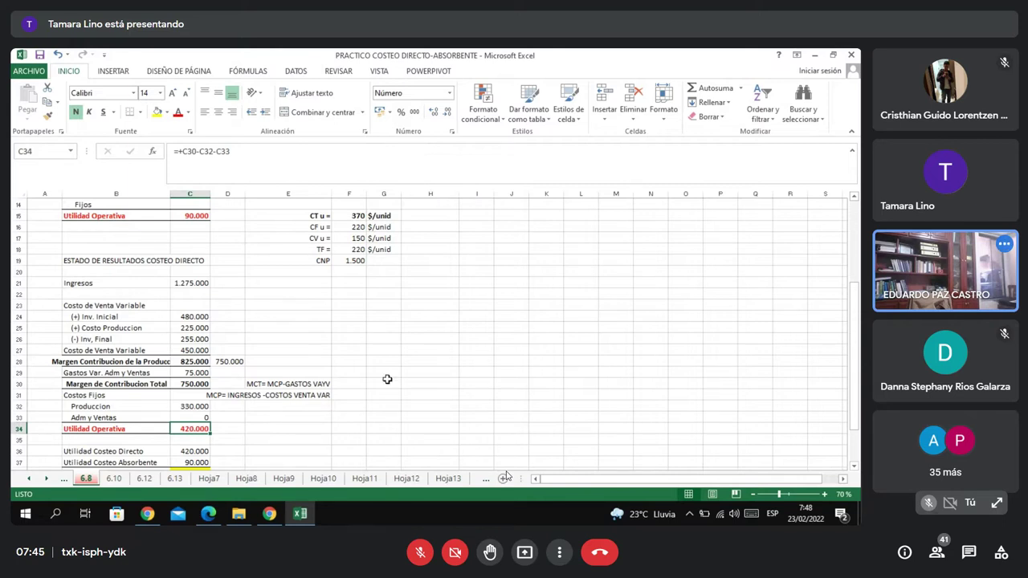
pyautogui.moveTo(854, 356)
pyautogui.mouseDown()
pyautogui.moveTo(855, 380)
pyautogui.moveTo(858, 355)
pyautogui.mouseUp()
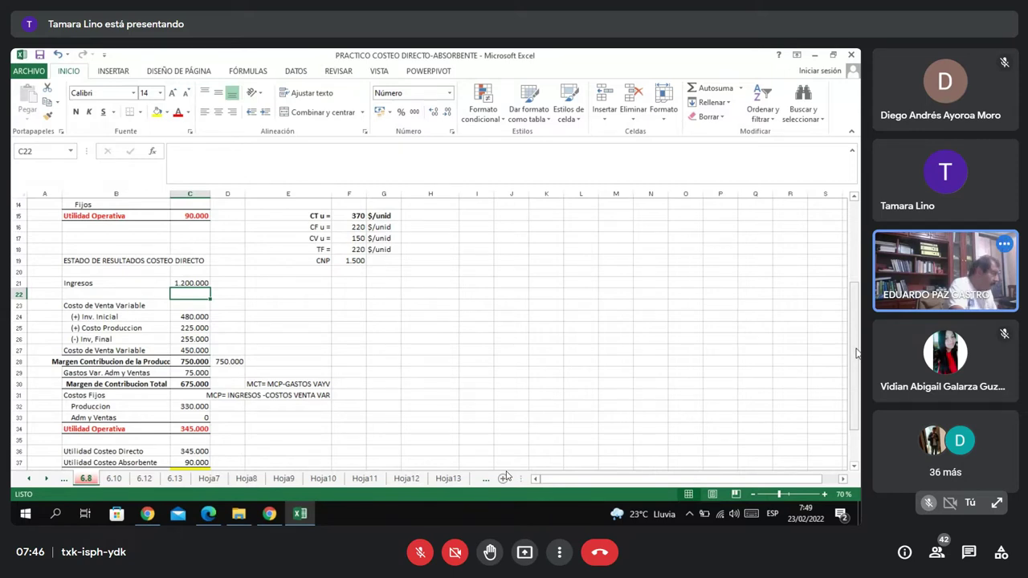
# Enter the formula =C34-165000 in D34, beside the direct costing Utilidad Operativa.
pyautogui.moveTo(856, 353); pyautogui.dragTo(847, 363)
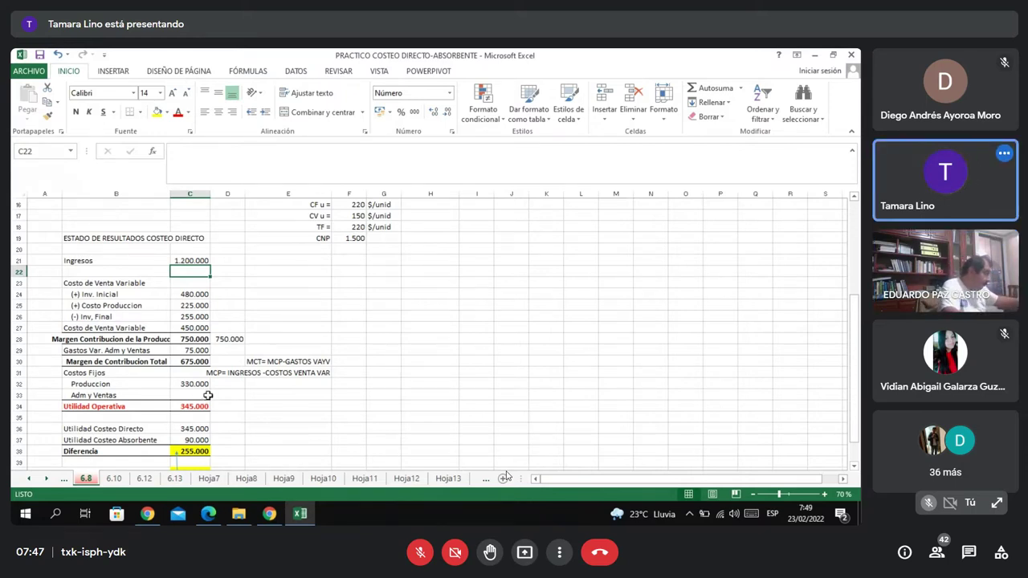
pyautogui.click(222, 402)
pyautogui.write('=')
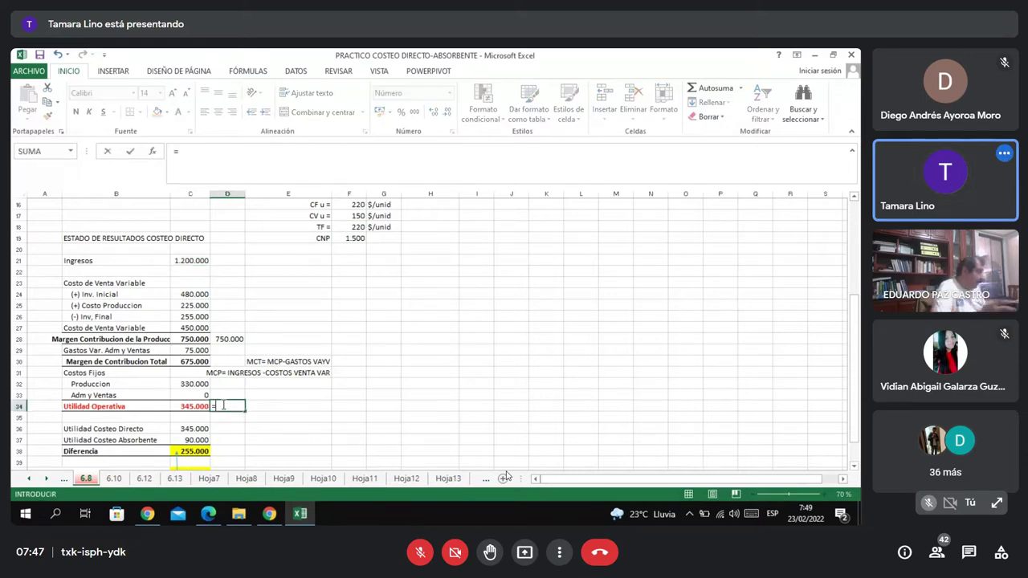
pyautogui.press('Left')
pyautogui.write('-')
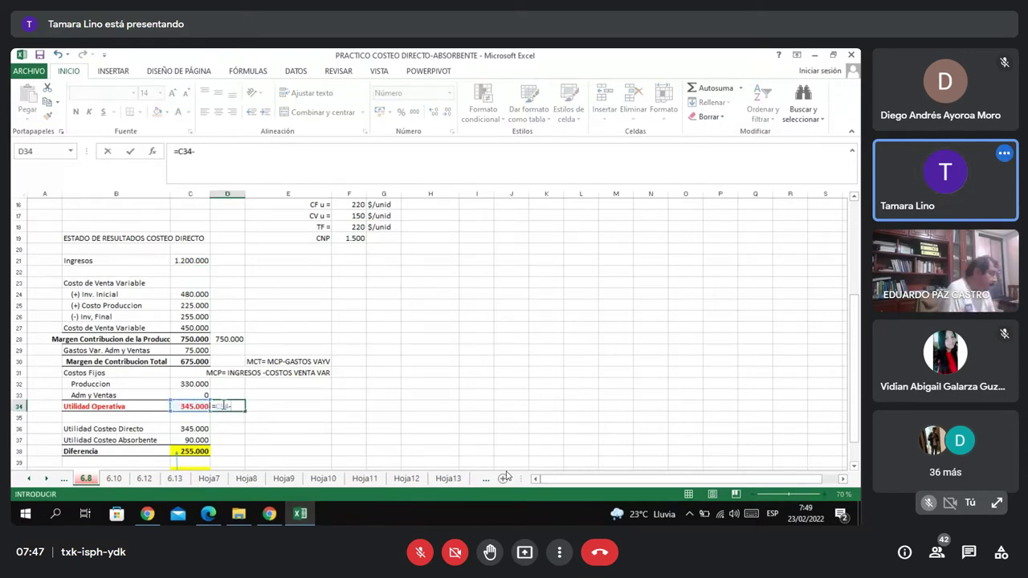
pyautogui.write('160000')
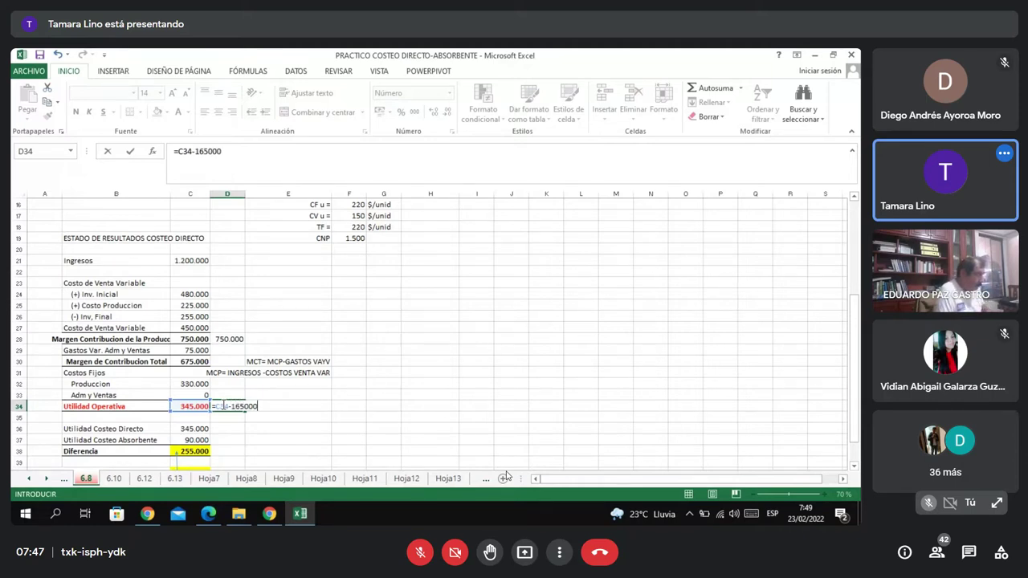
pyautogui.press('Return')
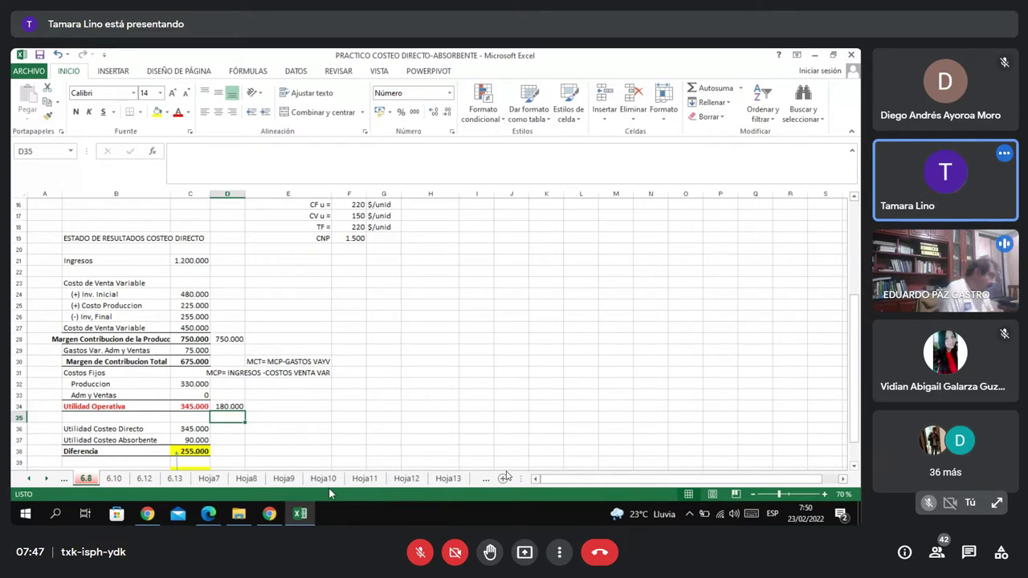
# Replace the fixed Adm y Ventas formula in C33 of the direct costing statement with 180000.
pyautogui.click(192, 394)
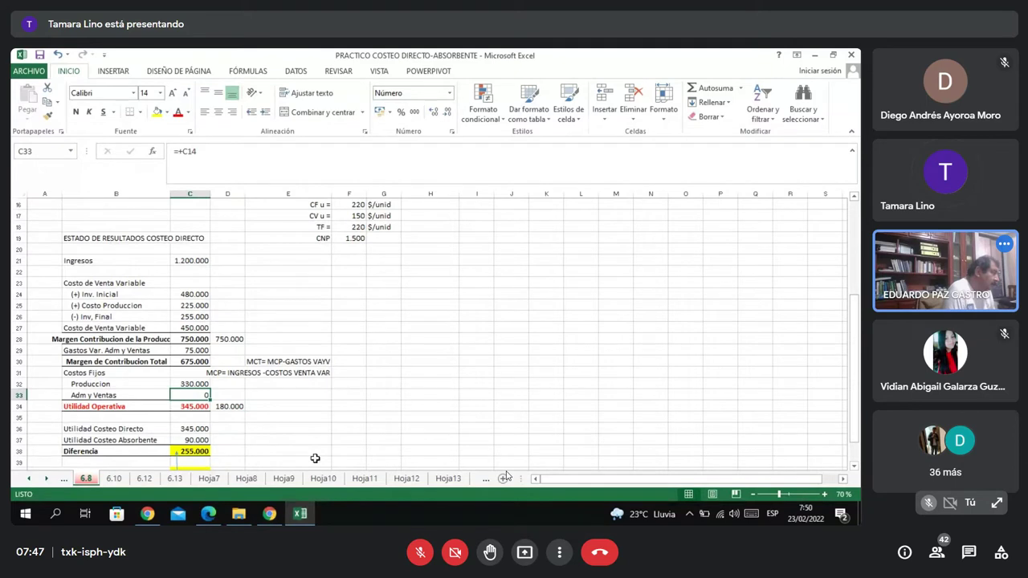
pyautogui.write('180000')
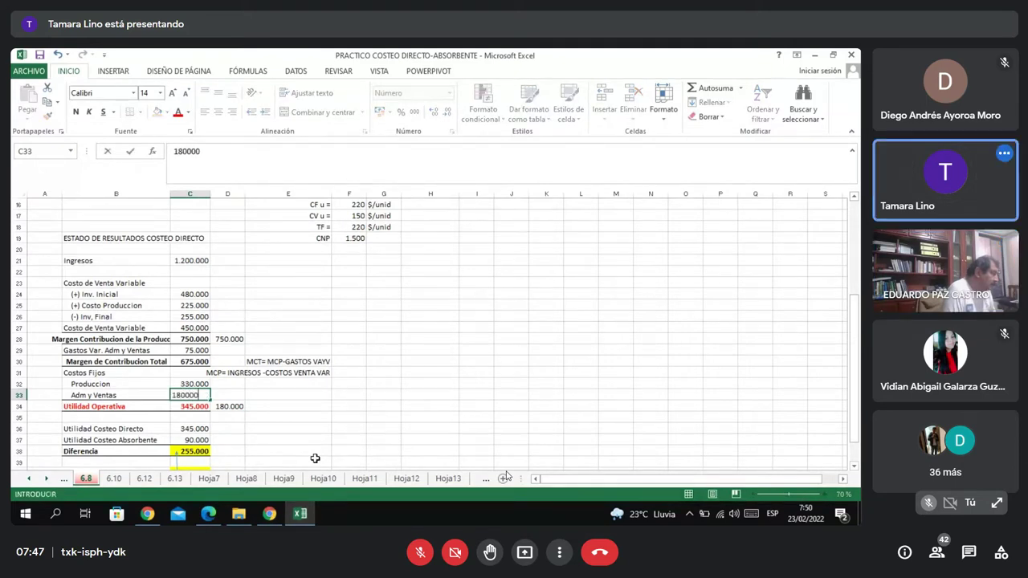
pyautogui.press('Return')
pyautogui.press('Right')
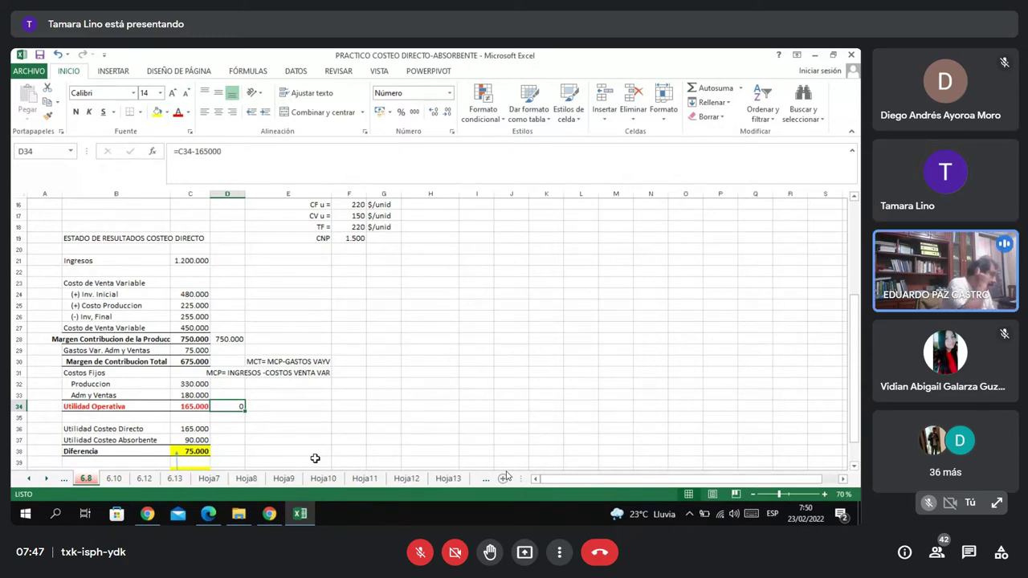
# Link Ingresos in C4 of the absorption costing statement to the direct costing Ingresos with the formula +C21.
pyautogui.press('Down')
pyautogui.press('Down')
pyautogui.press('Up')
pyautogui.press('Up')
pyautogui.press('Up')
pyautogui.press('Up')
pyautogui.press('Up')
pyautogui.press('Up')
pyautogui.press('Up')
pyautogui.press('Up')
pyautogui.press('Up')
pyautogui.press('Up')
pyautogui.press('Up')
pyautogui.press('Up')
pyautogui.press('Up')
pyautogui.press('Up')
pyautogui.press('Up')
pyautogui.press('Up')
pyautogui.press('Up')
pyautogui.press('Up')
pyautogui.press('Up')
pyautogui.press('Up')
pyautogui.press('Up')
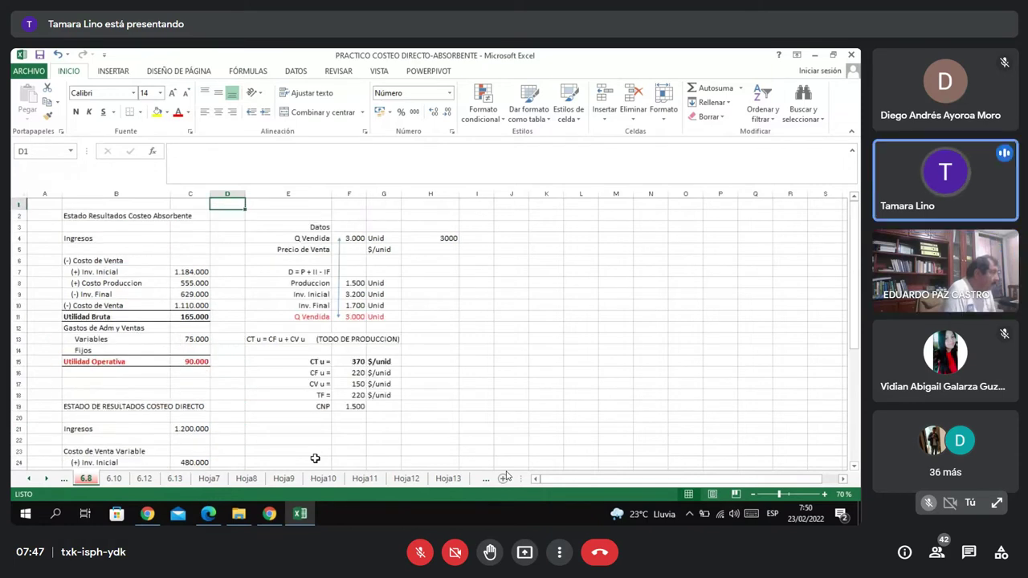
pyautogui.click(184, 240)
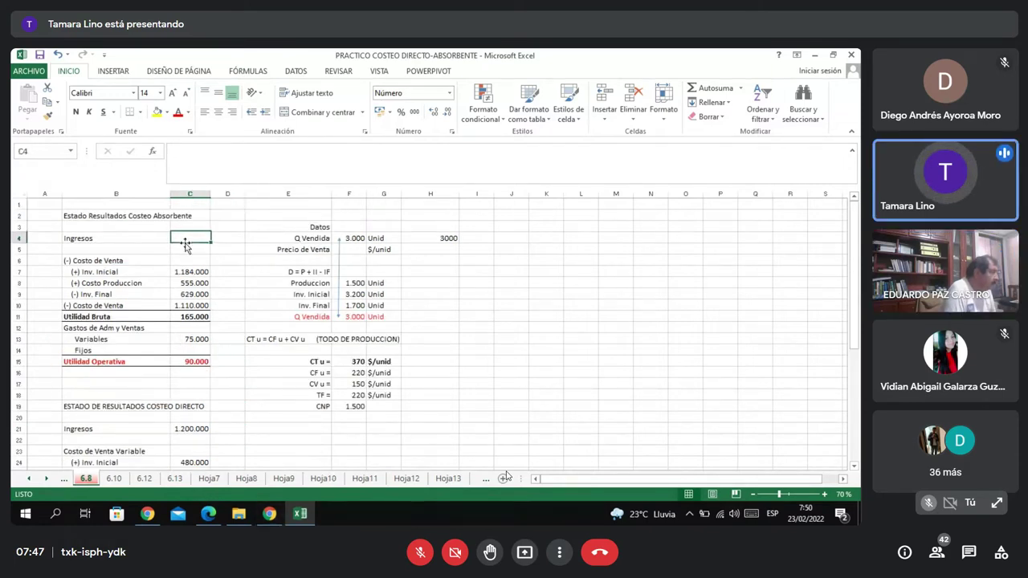
pyautogui.write('+')
pyautogui.click(191, 438)
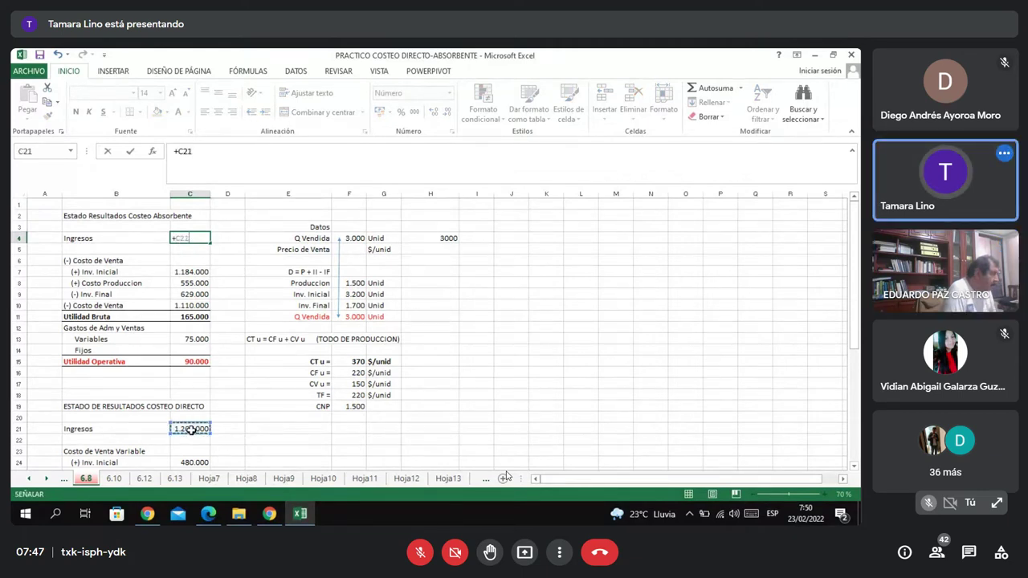
pyautogui.press('Return')
# Replace the fixed Utilidad Bruta value in C11 with the formula +C4-C10, subtracting Costo de Venta from Ingresos.
pyautogui.press('Down')
pyautogui.press('Down')
pyautogui.press('Down')
pyautogui.press('Down')
pyautogui.press('Down')
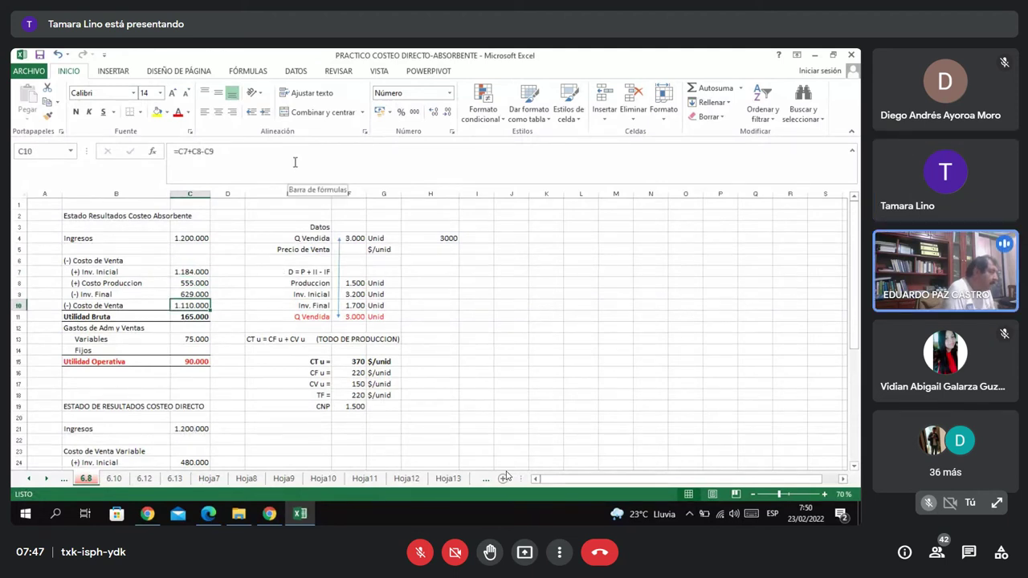
pyautogui.click(192, 317)
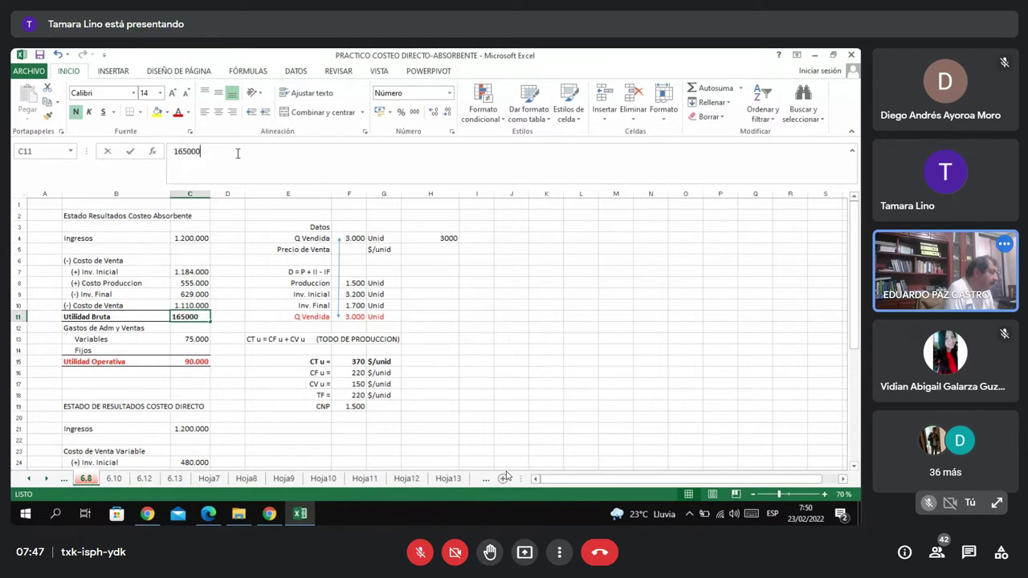
pyautogui.click(238, 153)
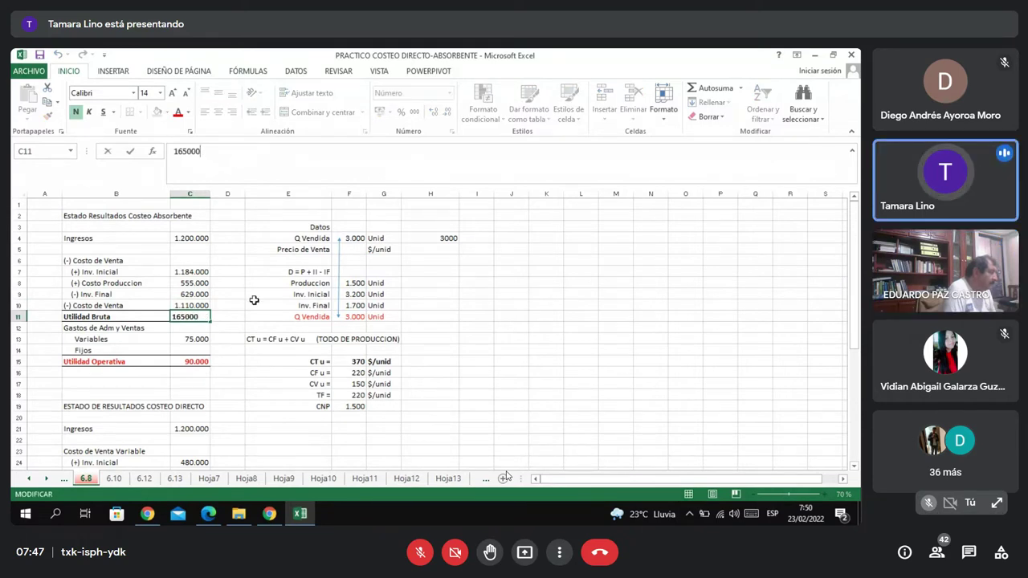
pyautogui.press('BackSpace')
pyautogui.press('BackSpace')
pyautogui.press('BackSpace')
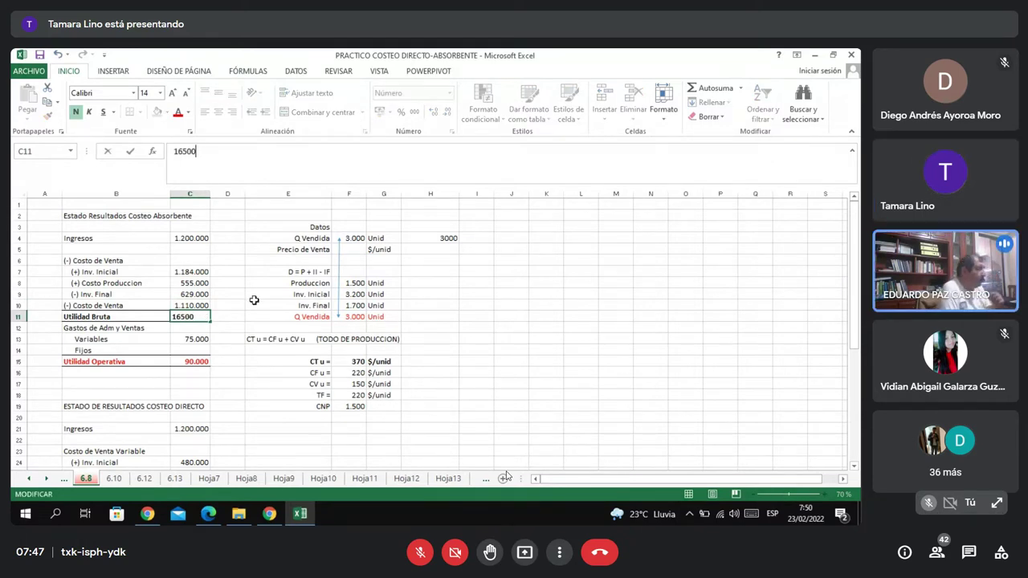
pyautogui.press('BackSpace')
pyautogui.press('BackSpace')
pyautogui.press('BackSpace')
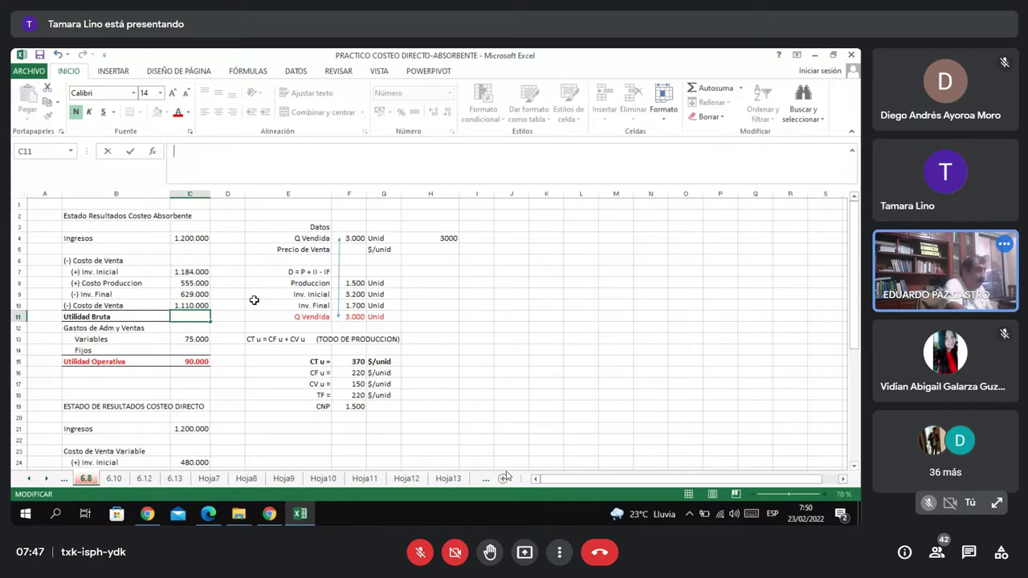
pyautogui.write('+')
pyautogui.click(193, 238)
pyautogui.write('-')
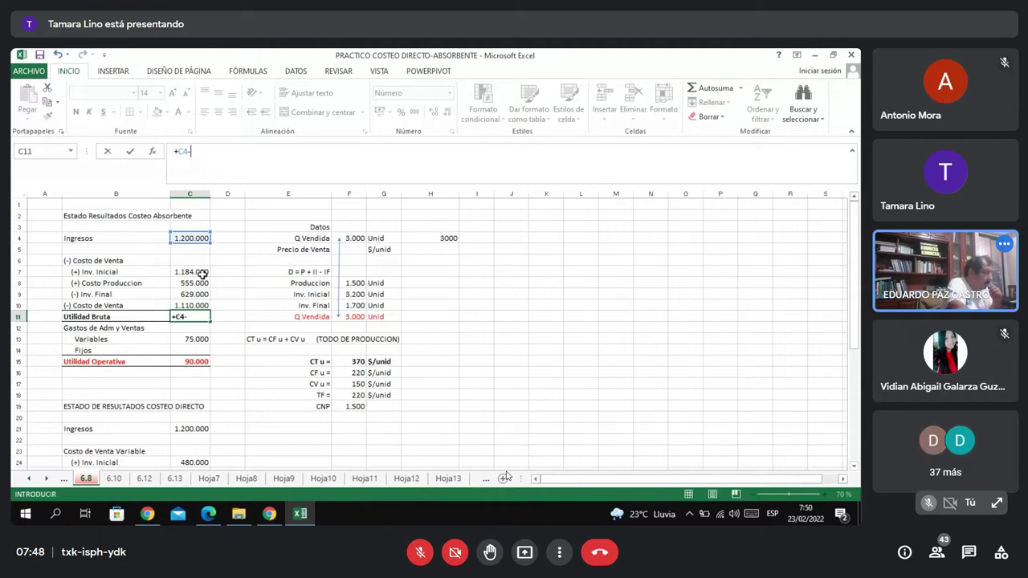
pyautogui.click(195, 307)
pyautogui.press('Return')
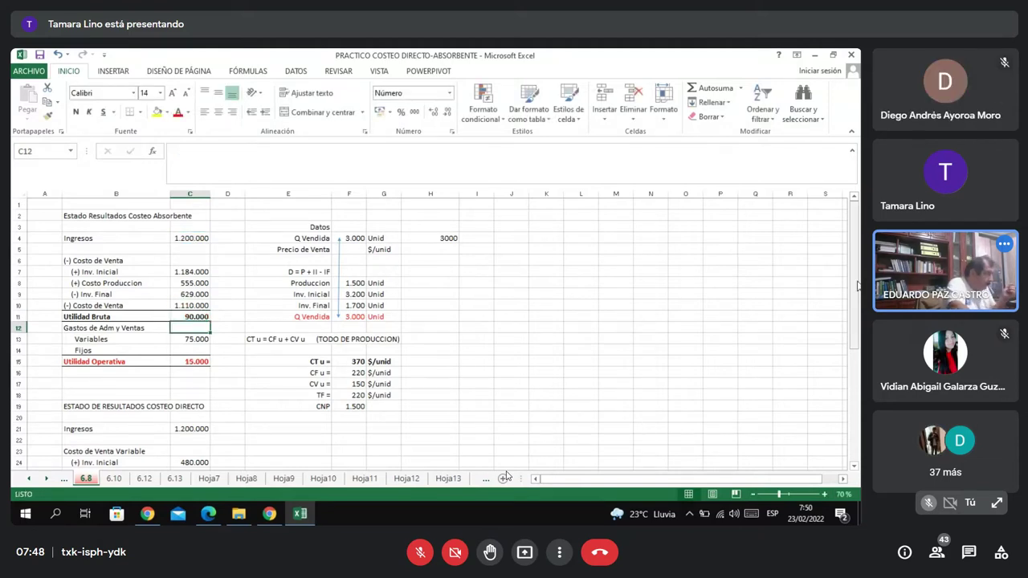
# Link the fixed Gastos de Adm y Ventas in C14 to the direct costing Adm y Ventas with the formula +C33.
pyautogui.moveTo(854, 285); pyautogui.dragTo(856, 292)
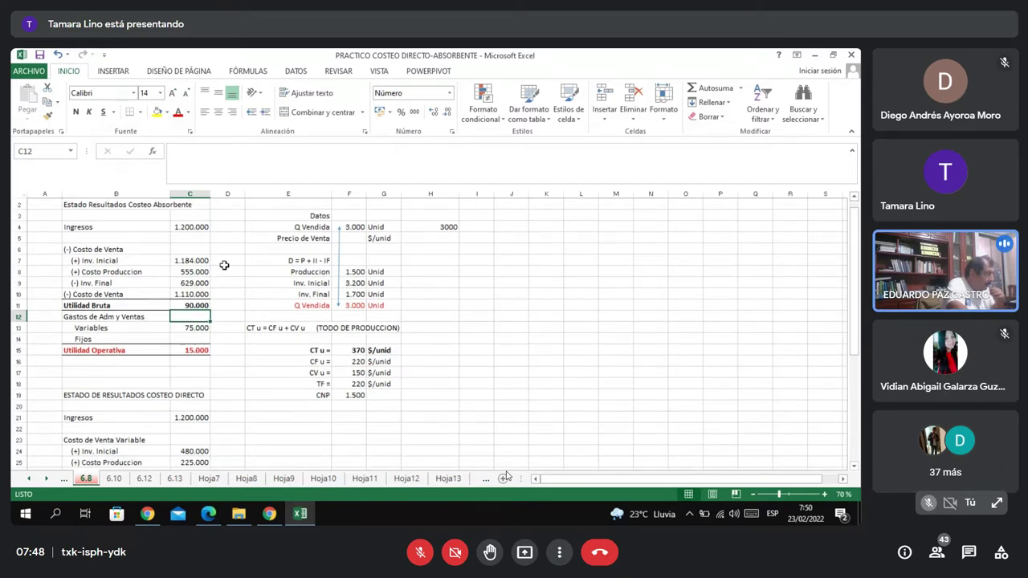
pyautogui.click(183, 338)
pyautogui.write('+')
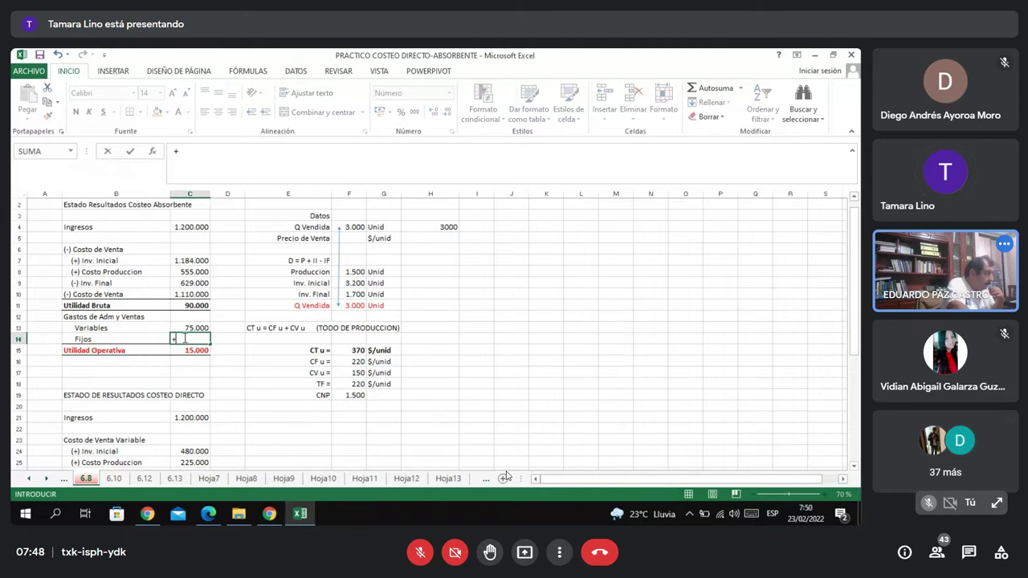
pyautogui.scroll(-3, 241, 361)
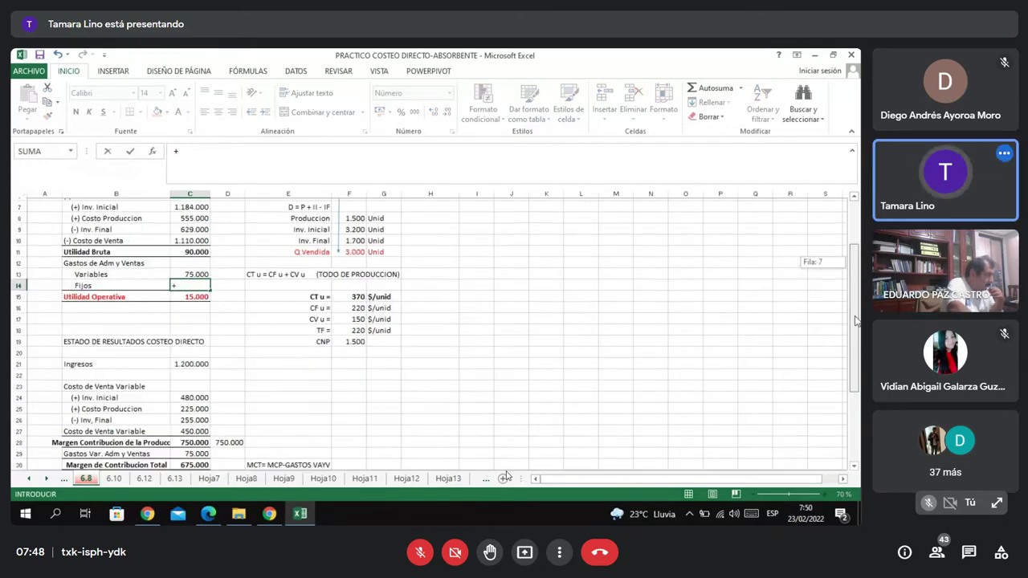
pyautogui.click(197, 440)
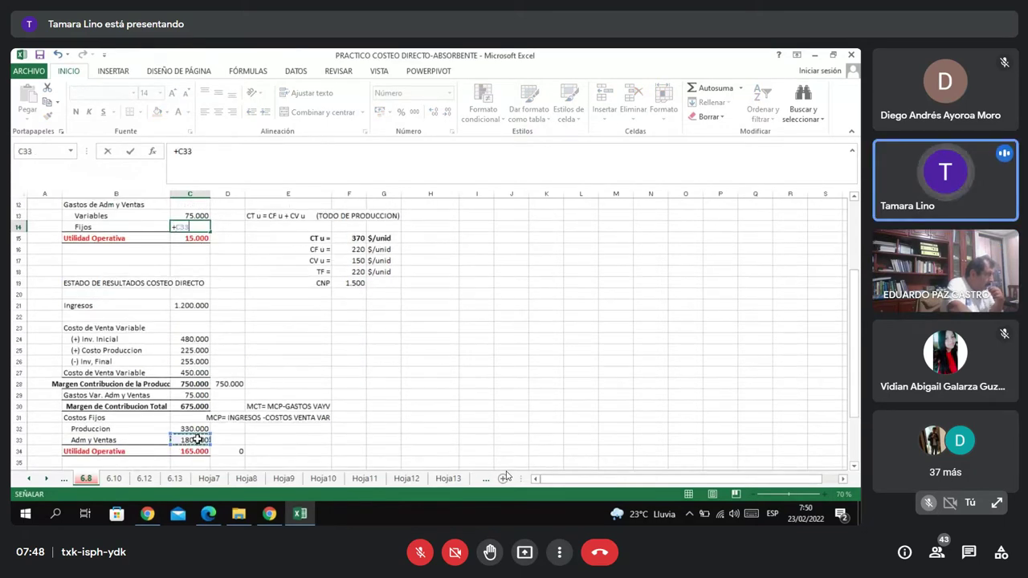
pyautogui.press('Return')
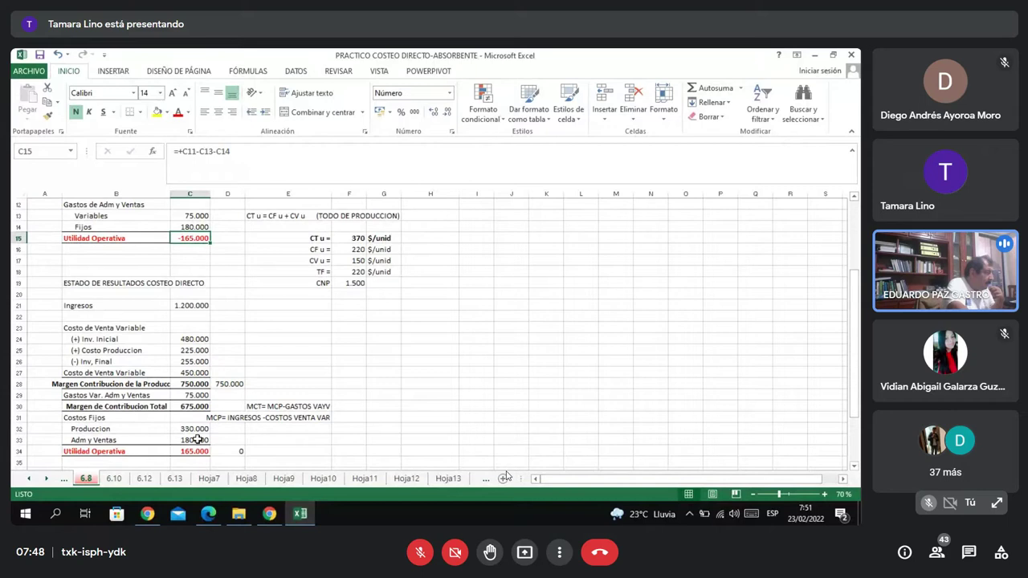
# Check the absorption costing formulas in C7 through C11, from Inv. Inicial to Utilidad Bruta, tracing the cells they reference.
pyautogui.moveTo(853, 303); pyautogui.dragTo(849, 260)
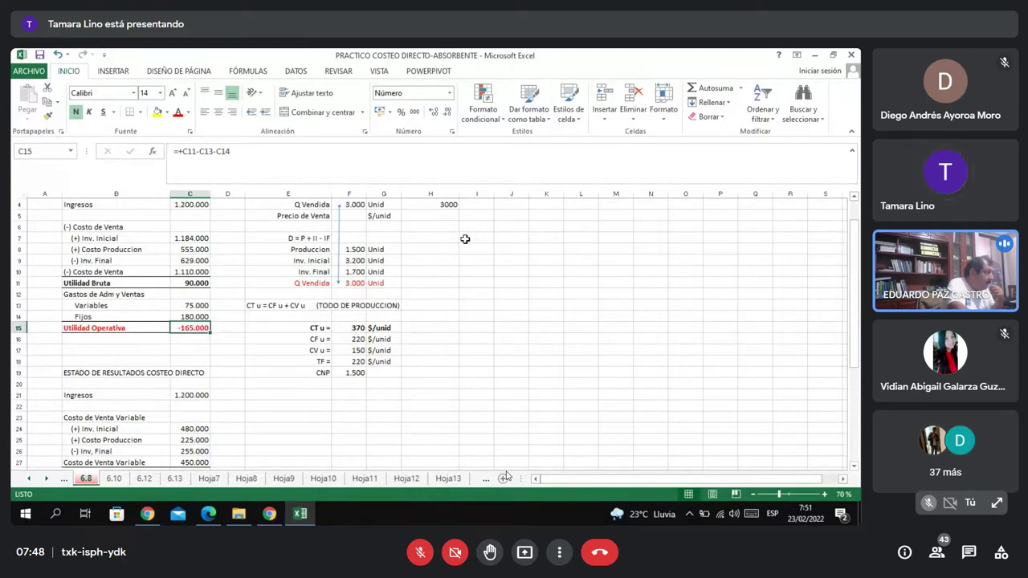
pyautogui.click(190, 240)
pyautogui.click(291, 165)
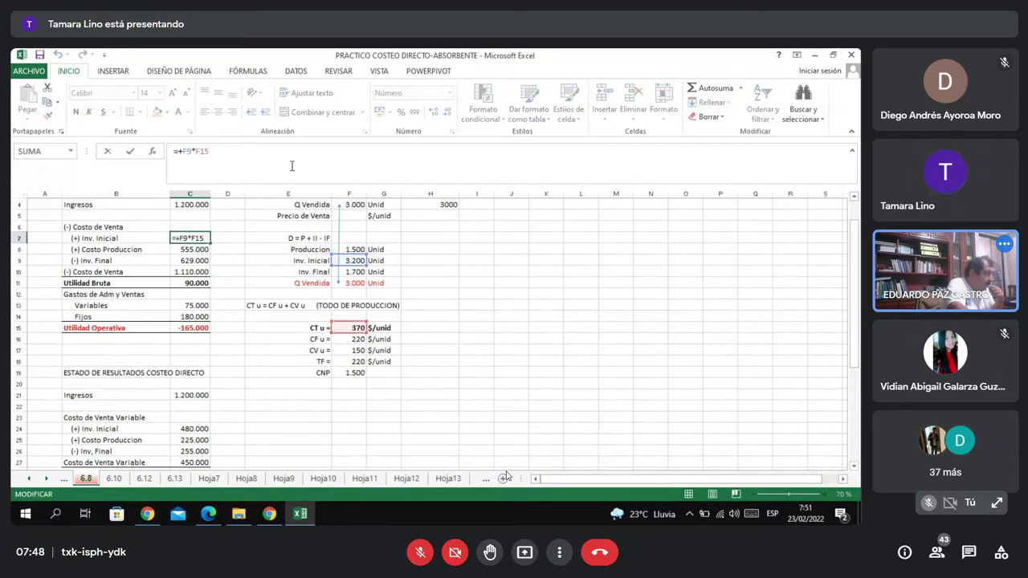
pyautogui.press('Return')
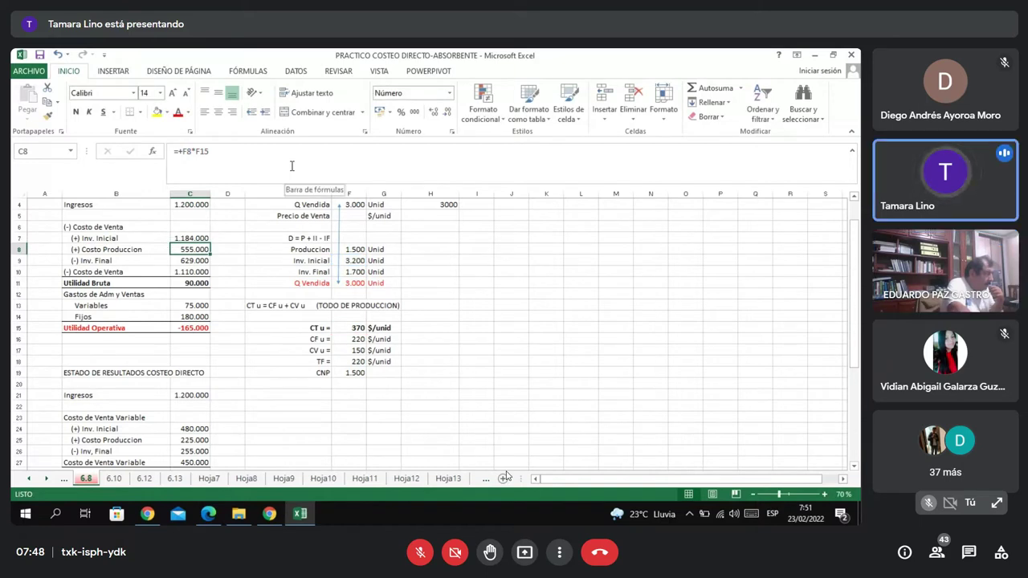
pyautogui.click(291, 166)
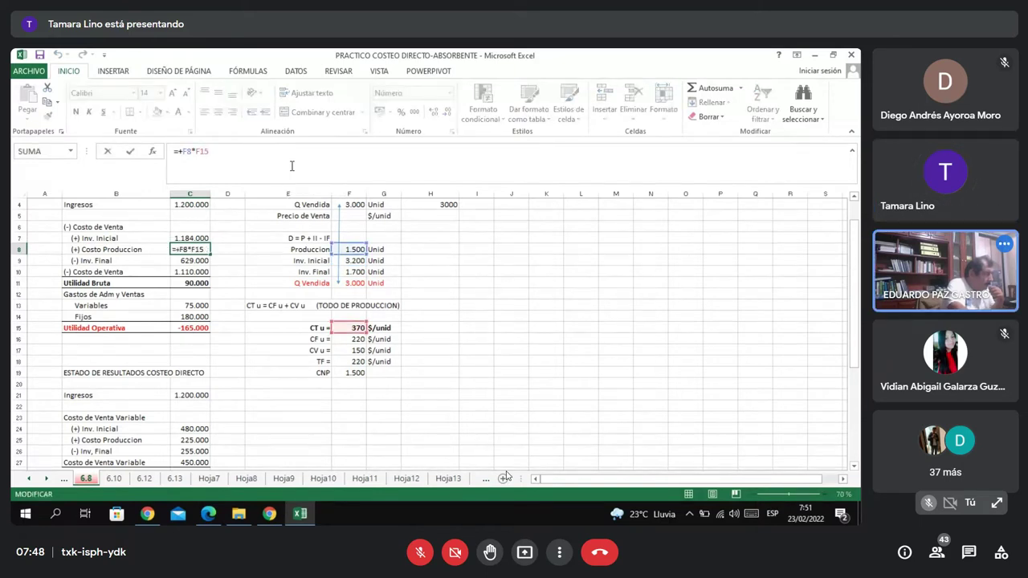
pyautogui.press('Return')
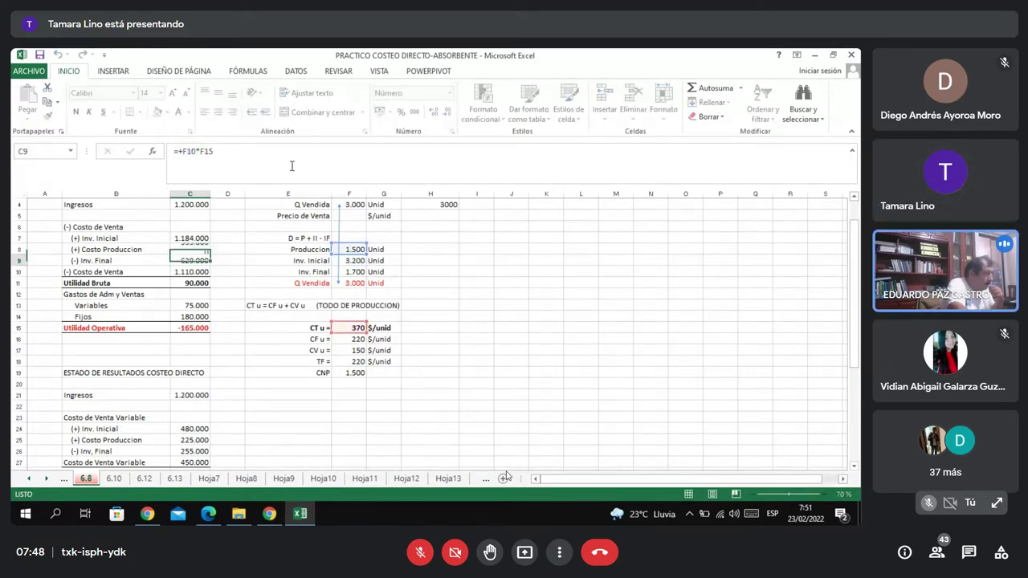
pyautogui.click(292, 166)
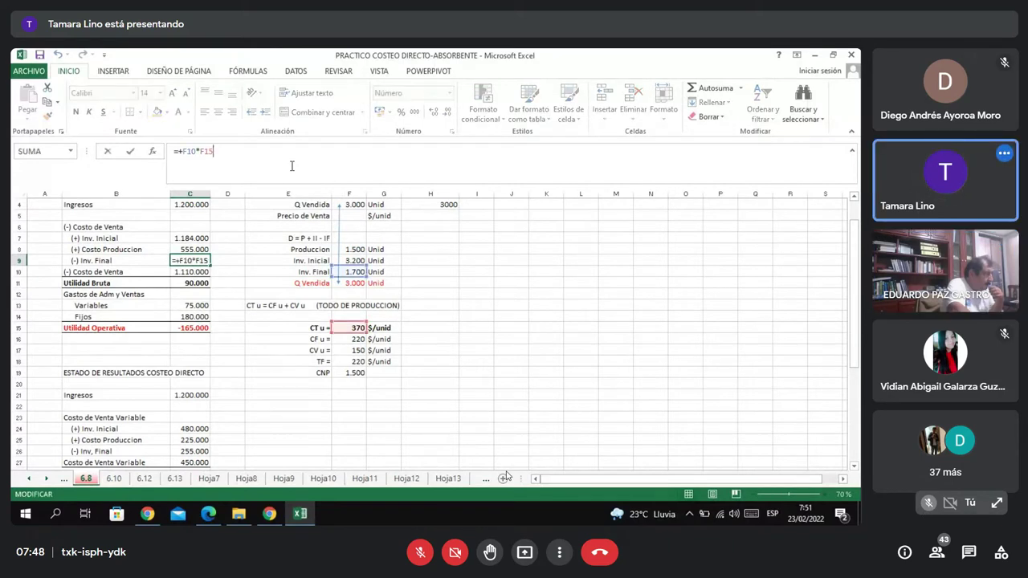
pyautogui.press('Return')
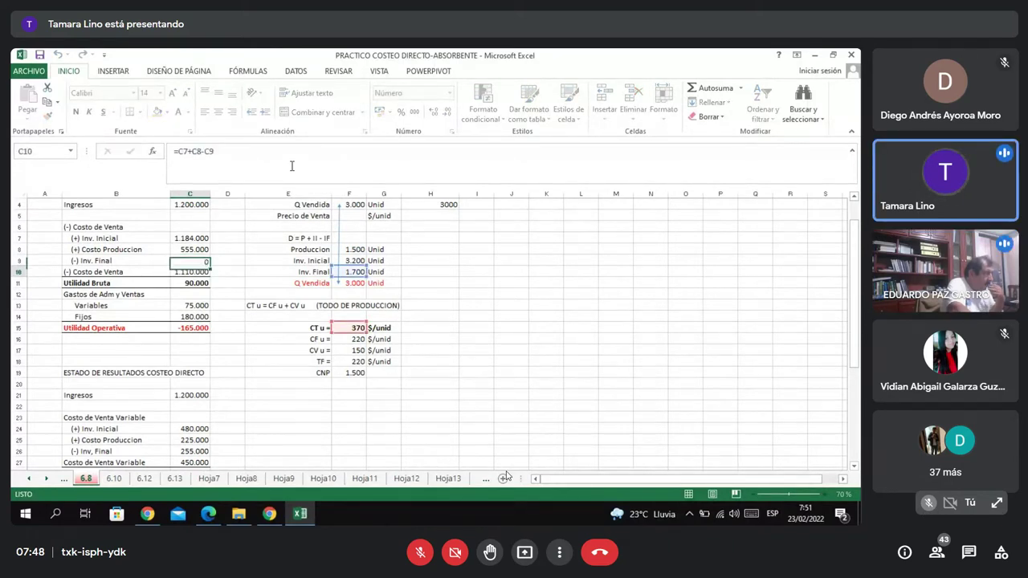
pyautogui.click(291, 165)
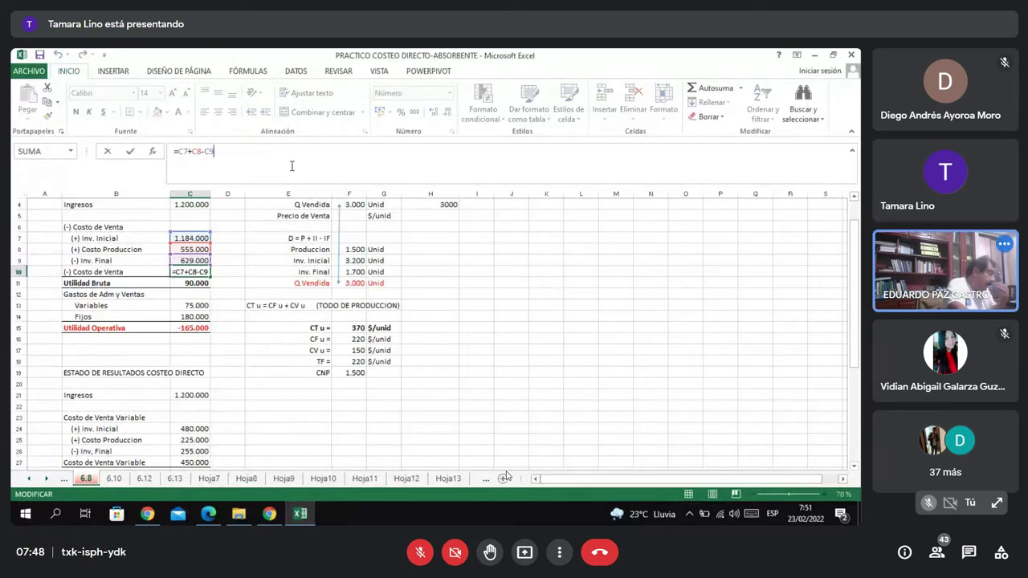
pyautogui.press('Return')
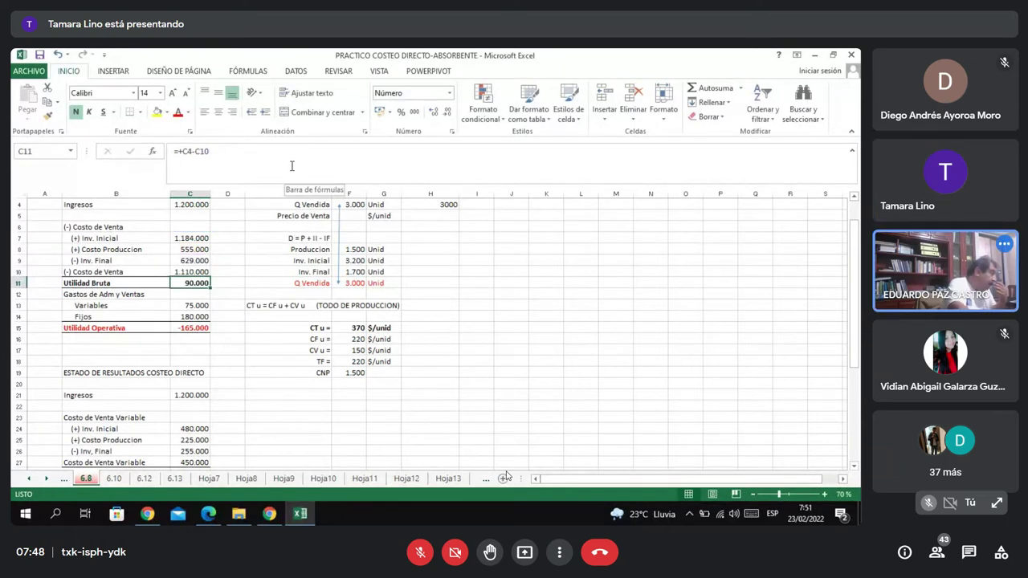
pyautogui.click(292, 166)
pyautogui.press('Return')
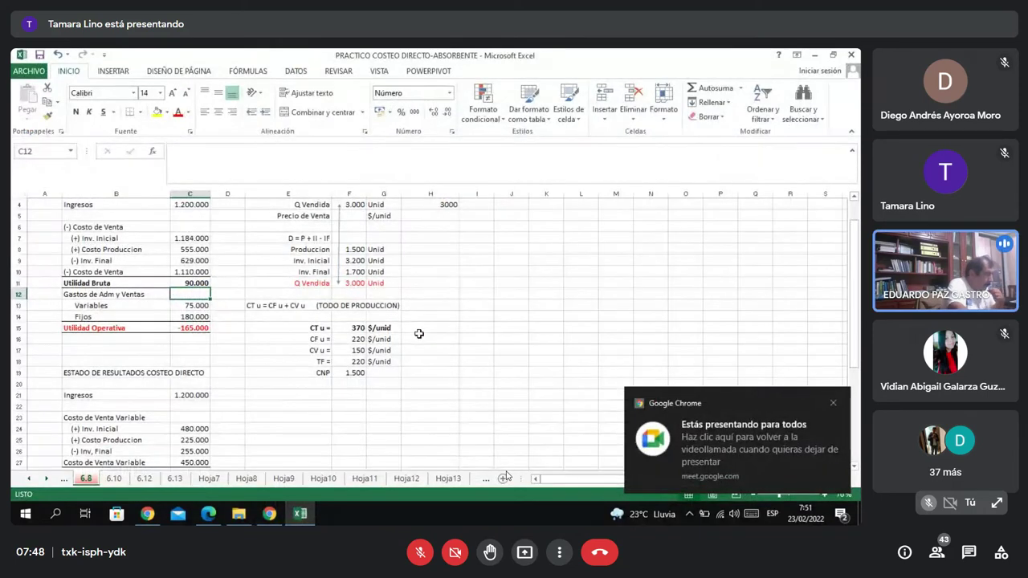
# Examine the profit reconciliation below the direct costing statement and trace the data cells referenced by the Tasa Fija formula in C40.
pyautogui.press('Down')
pyautogui.press('Down')
pyautogui.press('Down')
pyautogui.press('Down')
pyautogui.press('Down')
pyautogui.press('Down')
pyautogui.press('Down')
pyautogui.press('Down')
pyautogui.press('Down')
pyautogui.press('Down')
pyautogui.press('Down')
pyautogui.press('Down')
pyautogui.press('Down')
pyautogui.press('Down')
pyautogui.press('Down')
pyautogui.press('Down')
pyautogui.press('Down')
pyautogui.press('Down')
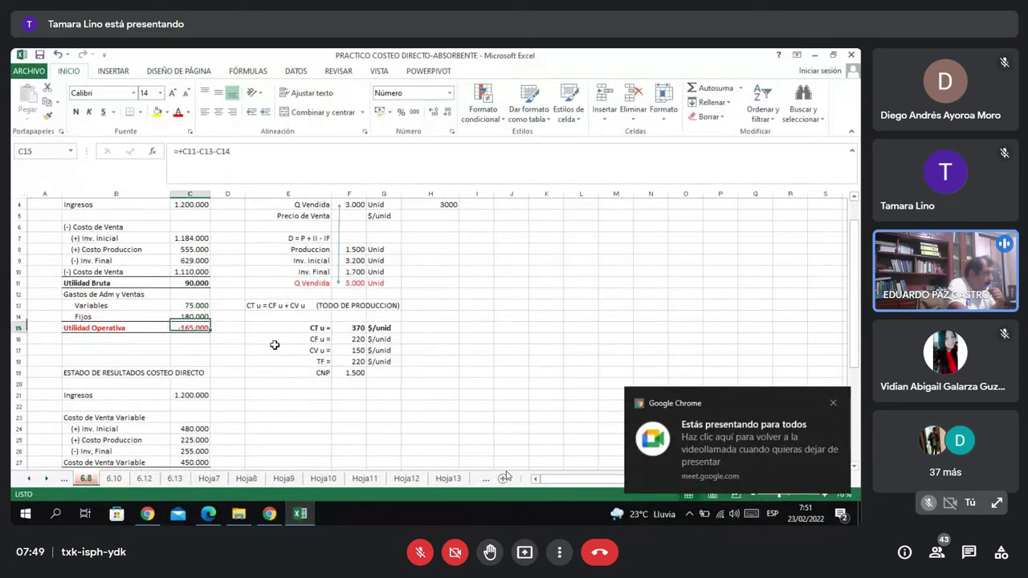
pyautogui.press('Down')
pyautogui.press('Down')
pyautogui.press('Down')
pyautogui.press('Down')
pyautogui.press('Down')
pyautogui.press('Down')
pyautogui.press('Down')
pyautogui.press('Down')
pyautogui.press('Down')
pyautogui.press('Down')
pyautogui.press('Down')
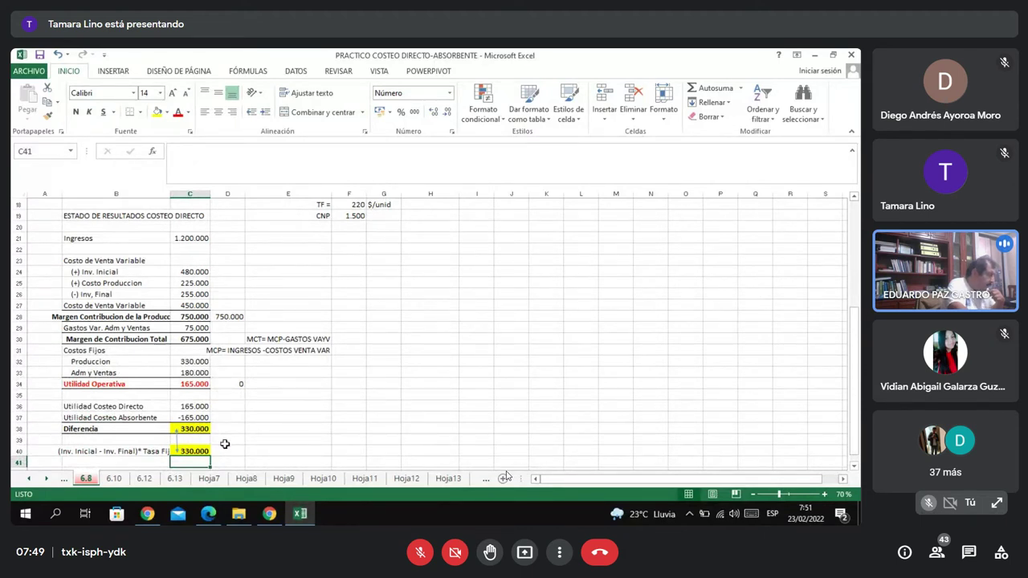
pyautogui.doubleClick(189, 452)
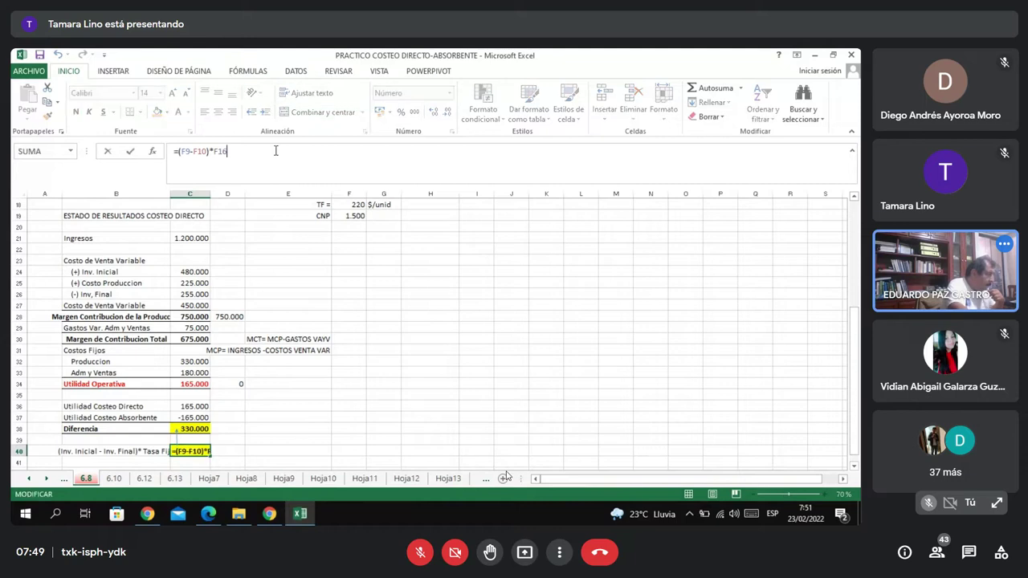
pyautogui.moveTo(856, 369); pyautogui.dragTo(858, 302)
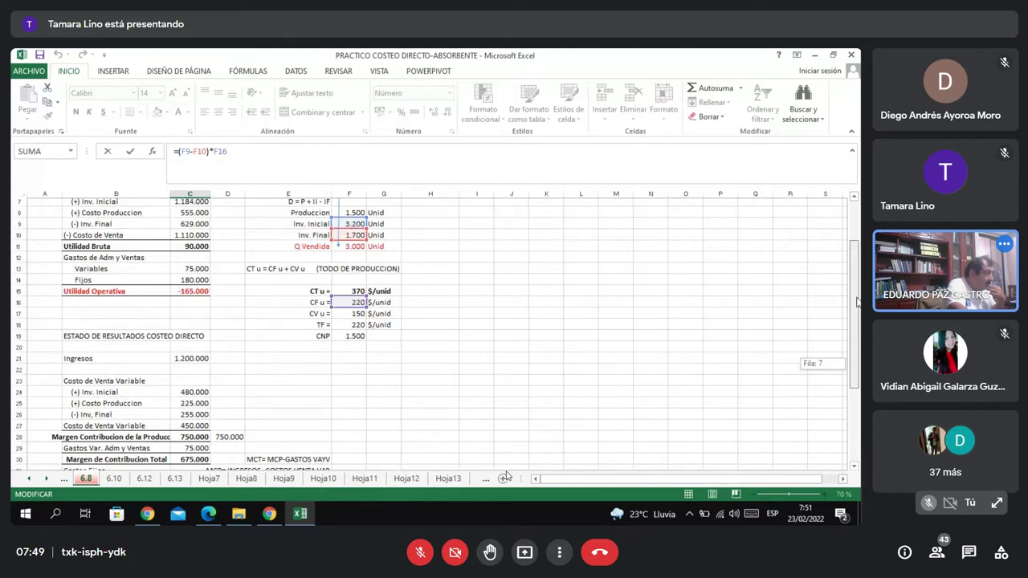
pyautogui.moveTo(858, 302); pyautogui.dragTo(858, 378)
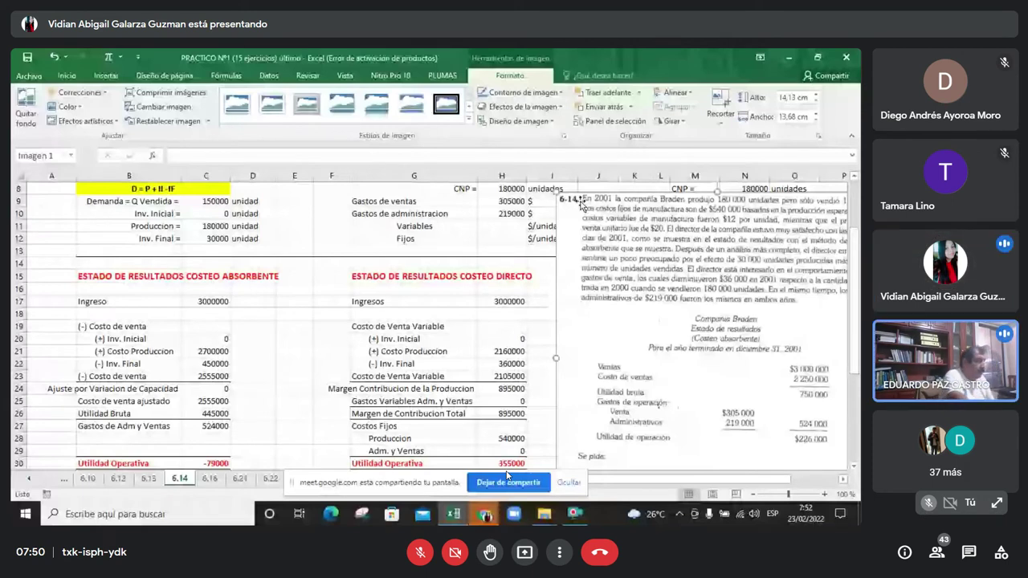
# Move the exercise 6-14 problem picture below the data block, keeping the rows for Gastos, Variables and Fijos uncovered.
pyautogui.moveTo(582, 206); pyautogui.dragTo(565, 271)
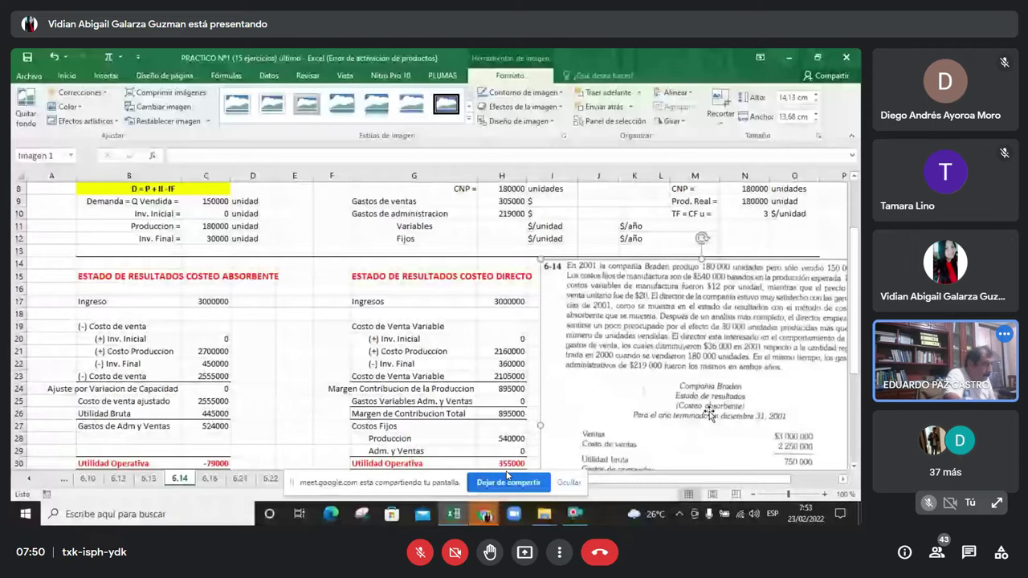
pyautogui.moveTo(709, 411); pyautogui.dragTo(671, 375)
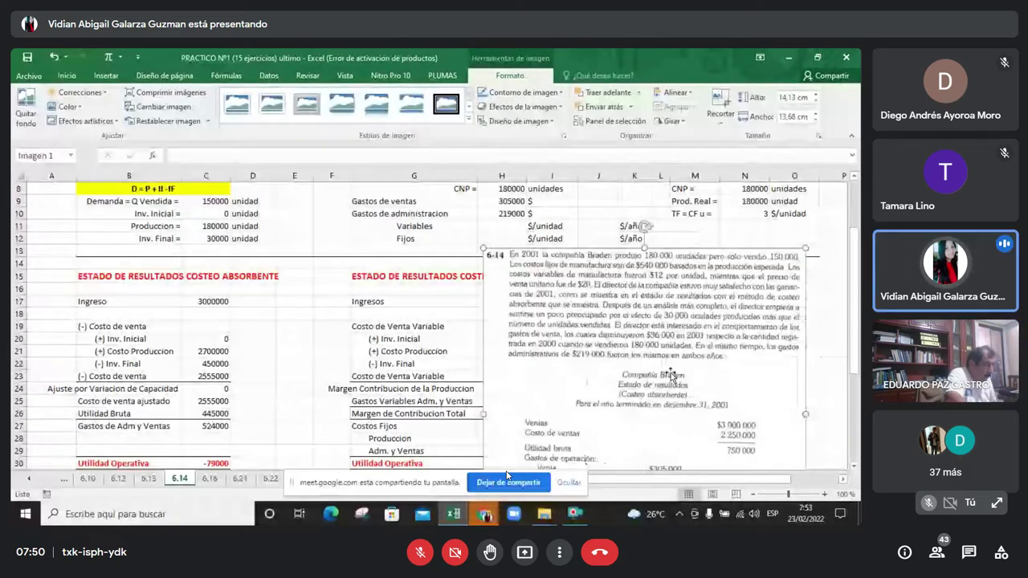
pyautogui.scroll(2, 359, 311)
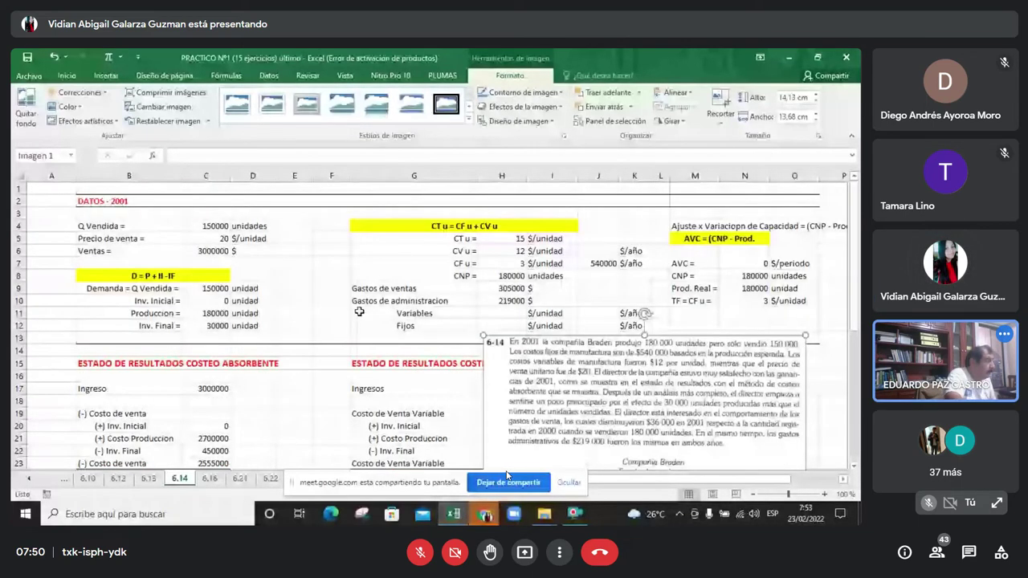
pyautogui.moveTo(605, 375); pyautogui.dragTo(636, 375)
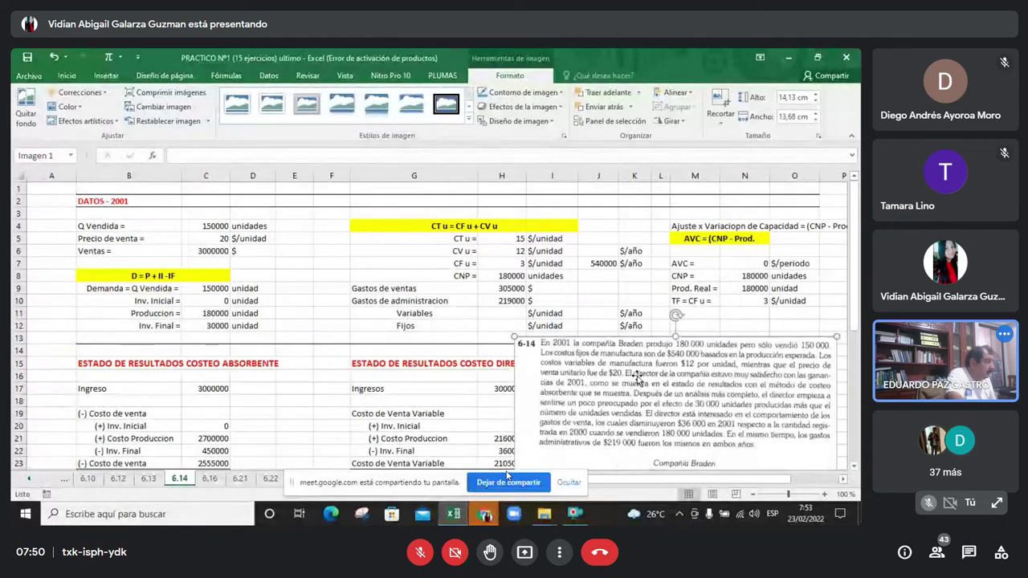
# Shift the 6-14 problem picture up over the data rows and enlarge it to about 15.49 cm high by 15 cm wide.
pyautogui.scroll(-2, 637, 376)
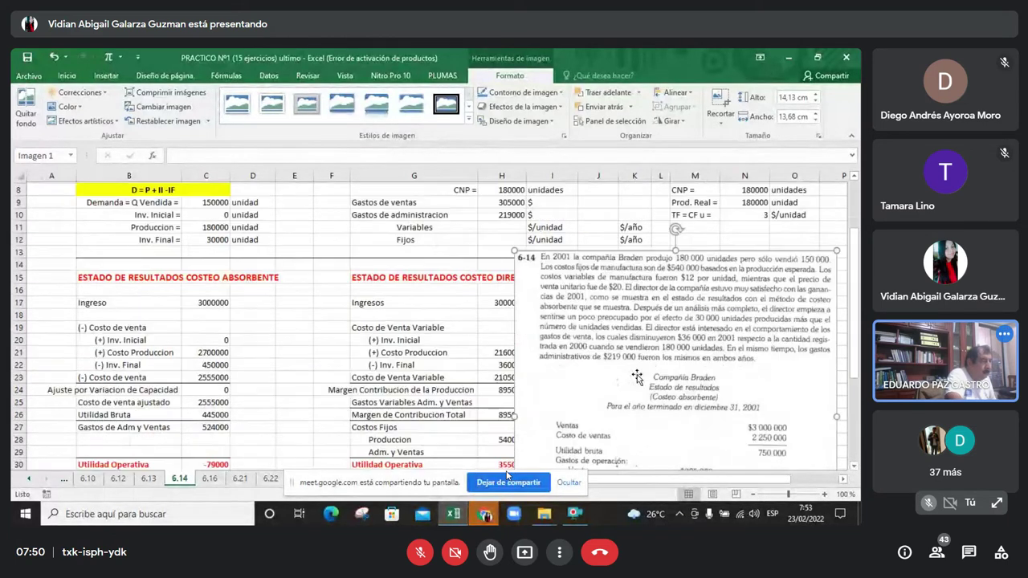
pyautogui.scroll(-2, 637, 376)
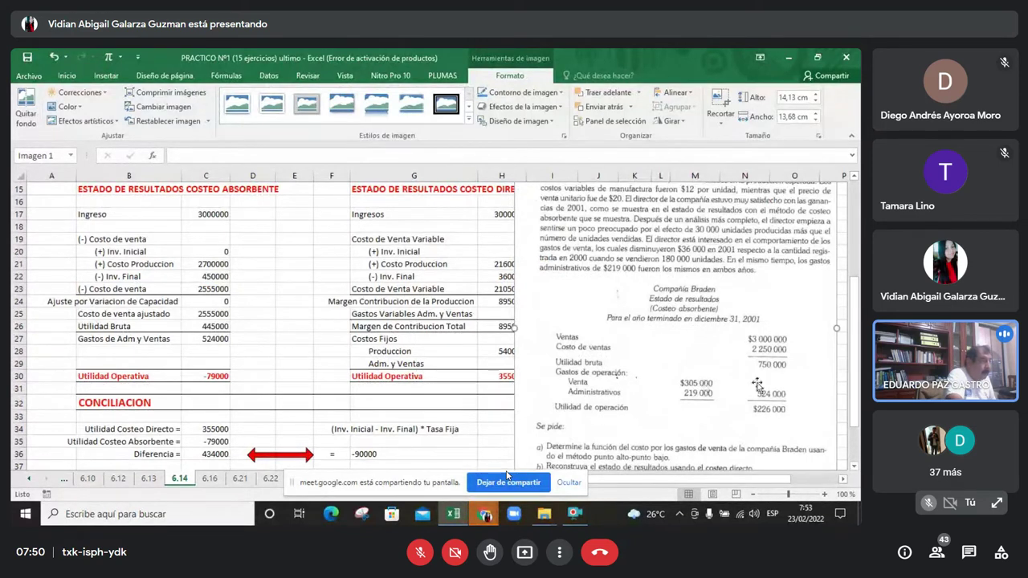
pyautogui.scroll(2, 758, 385)
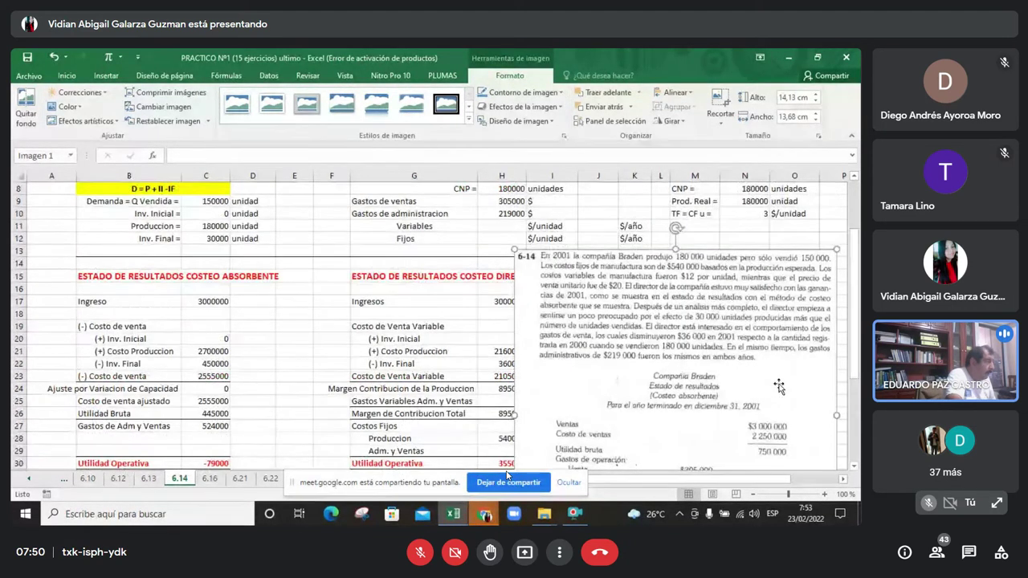
pyautogui.moveTo(653, 329); pyautogui.dragTo(623, 263)
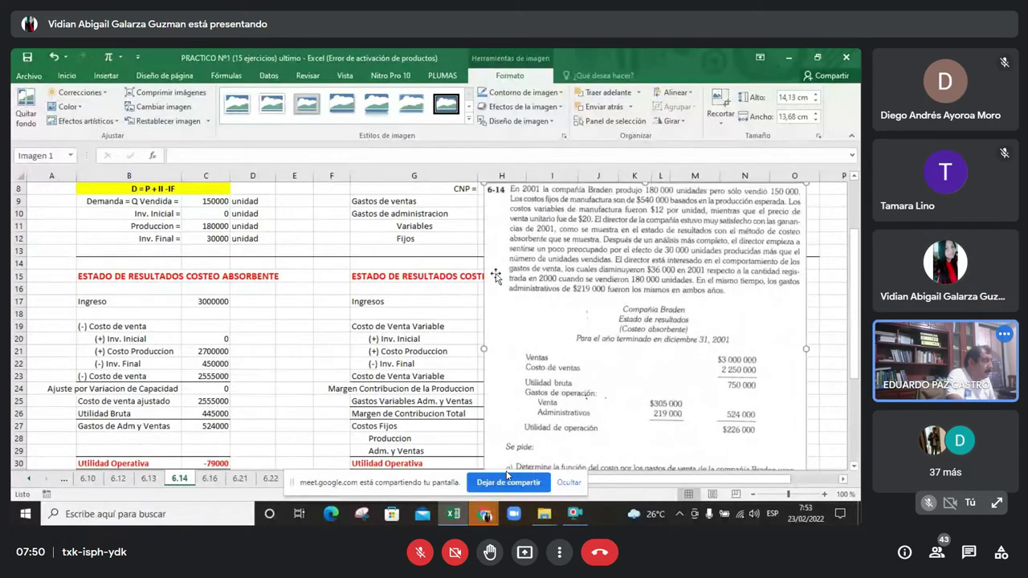
pyautogui.moveTo(480, 182); pyautogui.dragTo(453, 201)
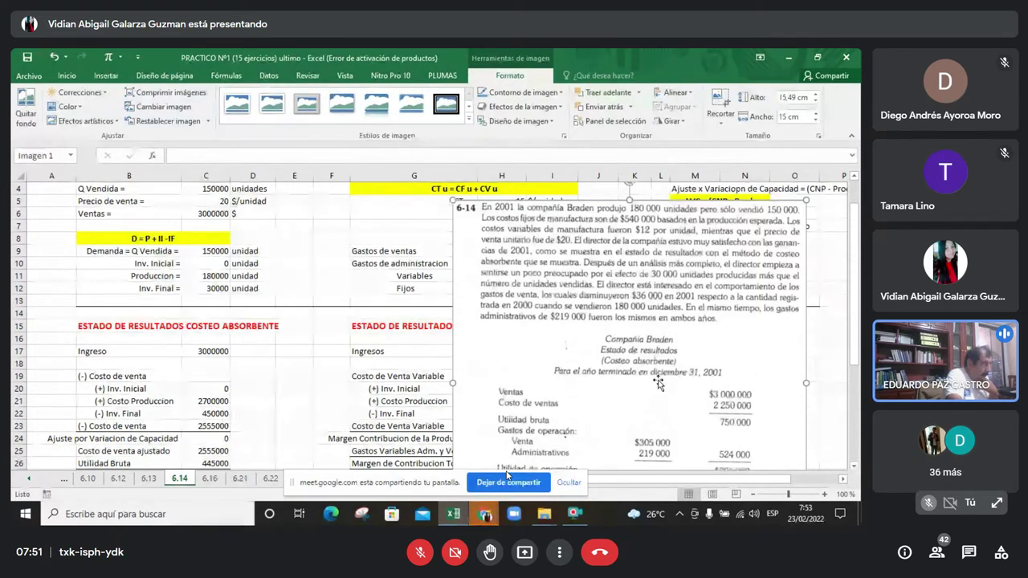
# Move the problem picture off the direct costing statement and check the Gastos Variables Adm. y Ventas formula in H25.
pyautogui.scroll(-3, 659, 384)
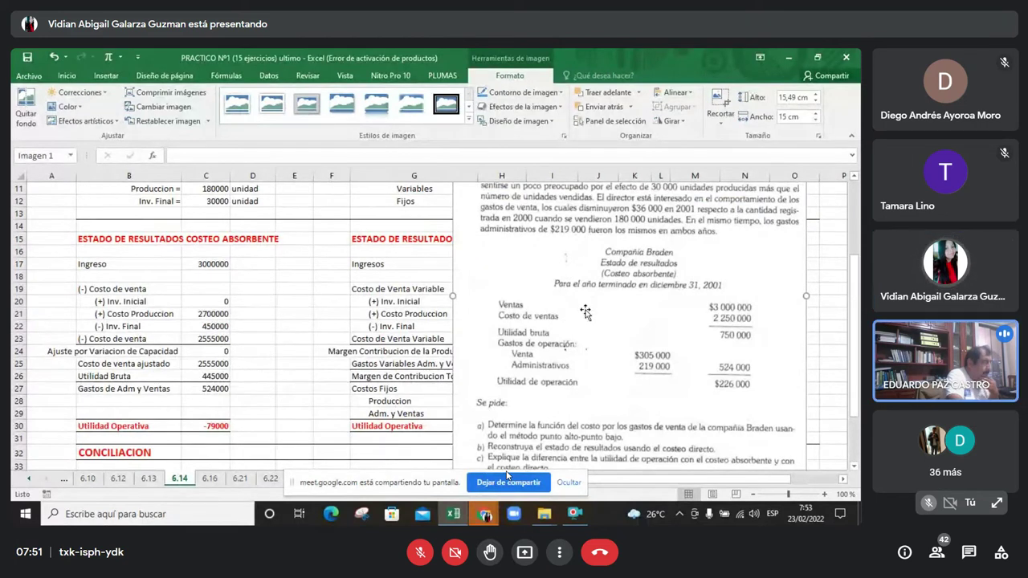
pyautogui.moveTo(586, 313); pyautogui.dragTo(704, 327)
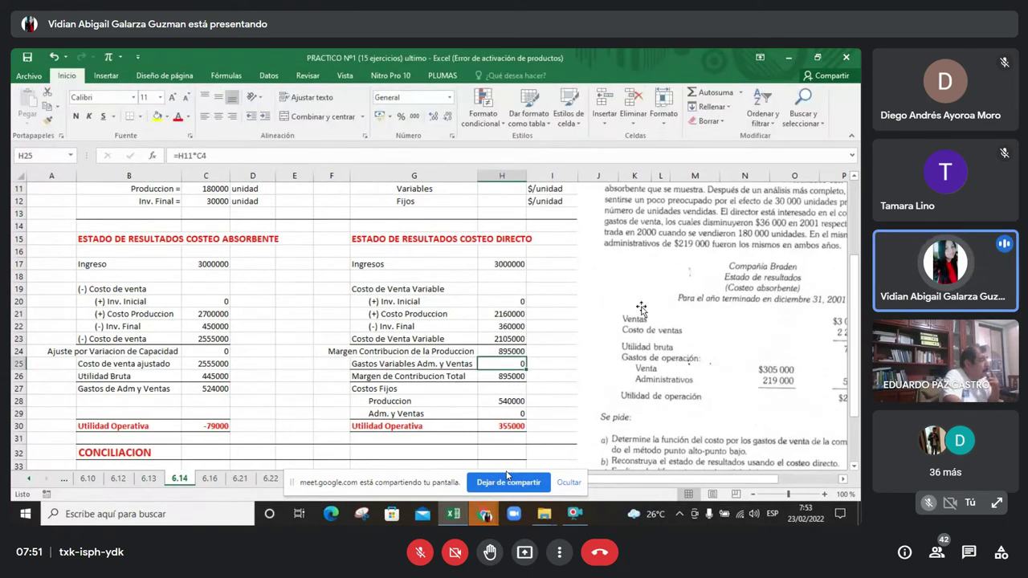
pyautogui.press('Right')
pyautogui.press('Right')
# Move the problem picture back over the direct costing statement and enlarge it to about 17.36 cm high by 17.83 cm wide.
pyautogui.scroll(3, 372, 301)
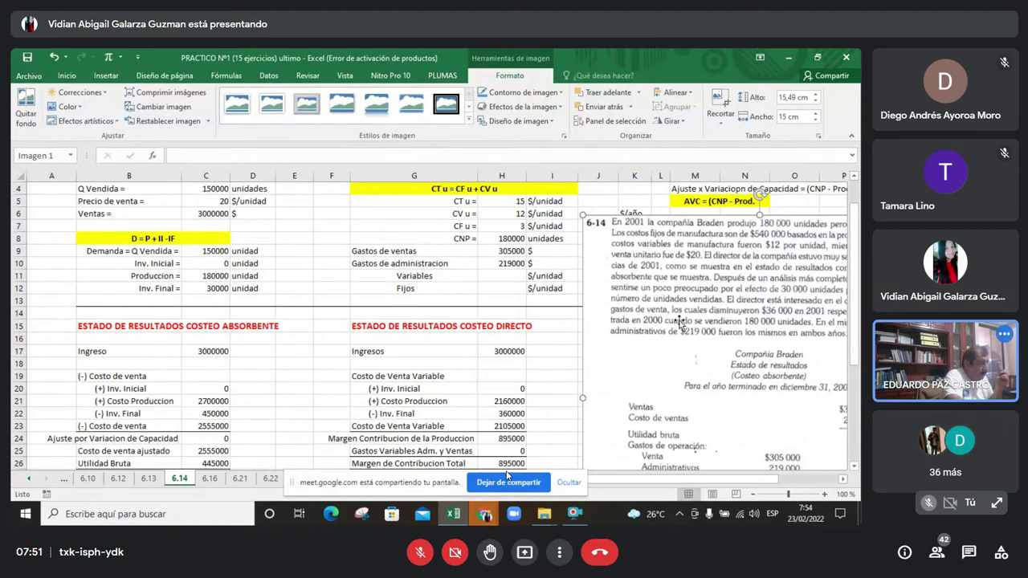
pyautogui.moveTo(680, 321); pyautogui.dragTo(543, 294)
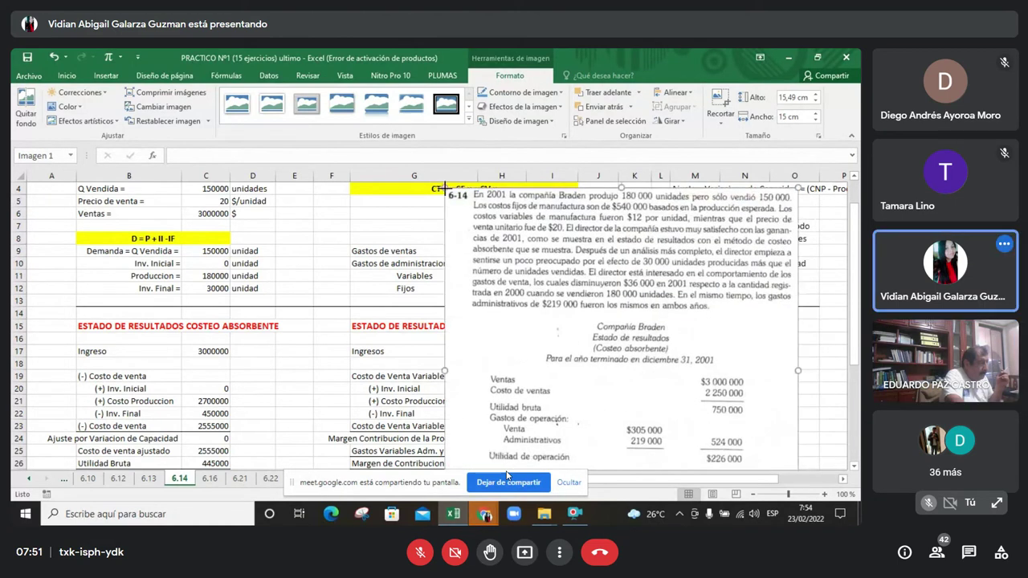
pyautogui.moveTo(445, 188); pyautogui.dragTo(375, 179)
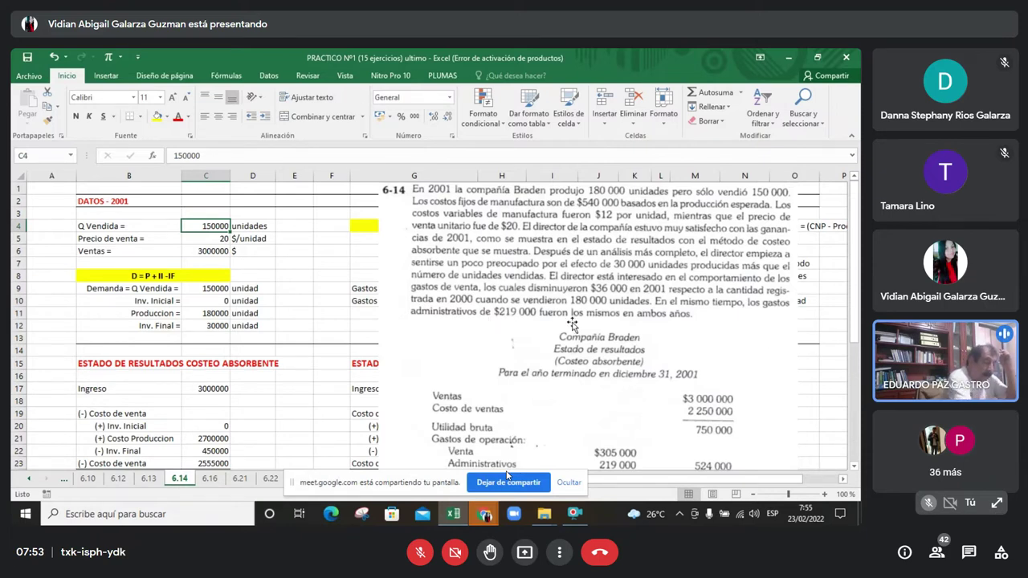
pyautogui.click(640, 245)
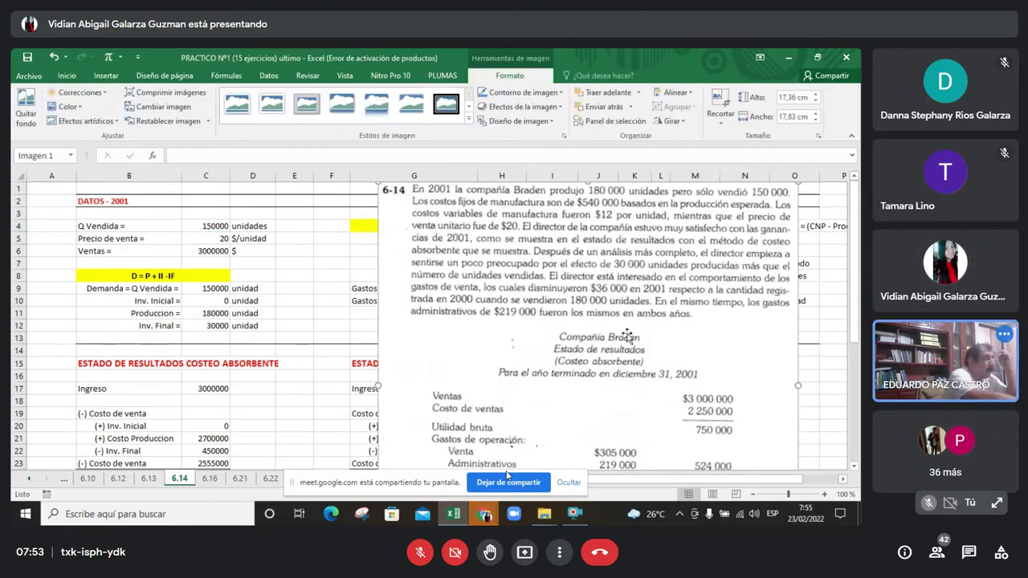
# Move the 6-14 problem picture beside the direct costing statement and check the Gastos Variables Adm. y Ventas formula in H25.
pyautogui.moveTo(603, 288); pyautogui.dragTo(616, 302)
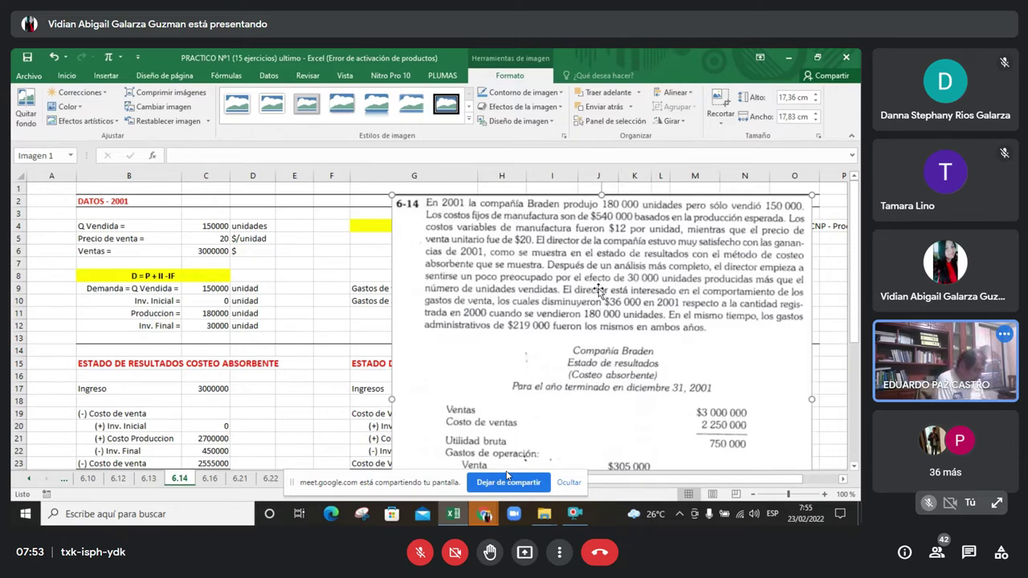
pyautogui.moveTo(598, 288); pyautogui.dragTo(764, 371)
pyautogui.scroll(-2, 612, 328)
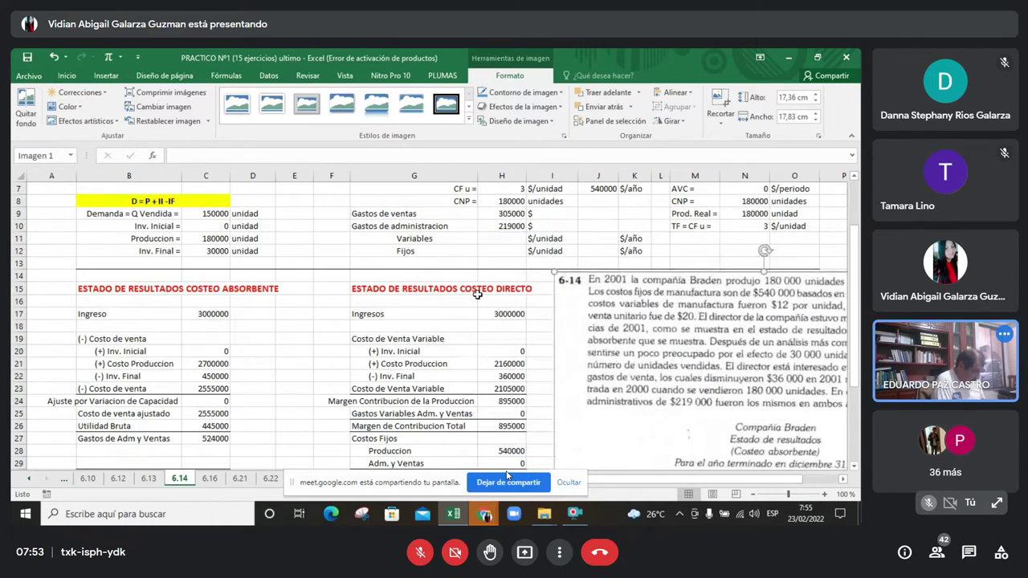
pyautogui.scroll(2, 477, 295)
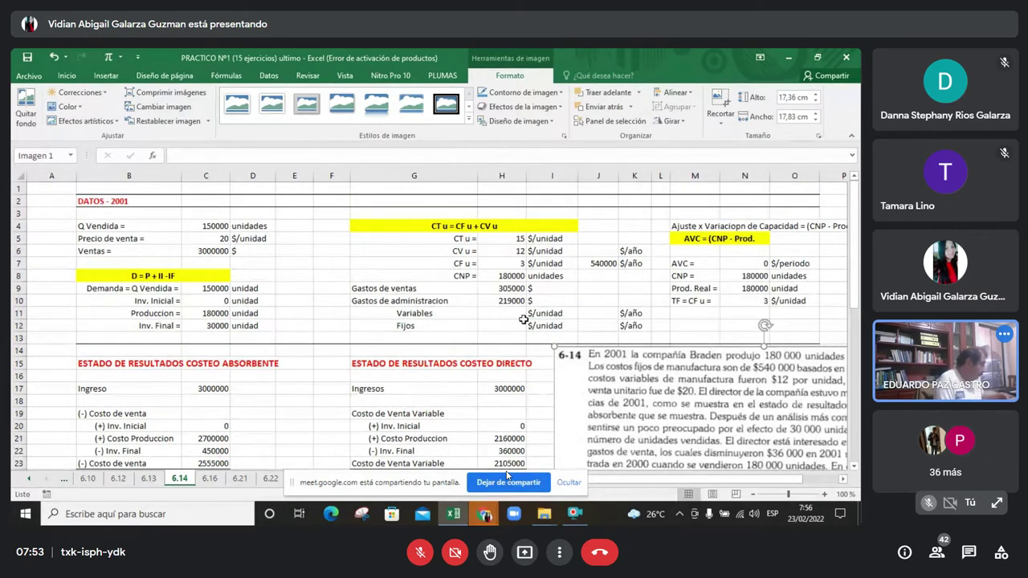
pyautogui.scroll(-2, 523, 320)
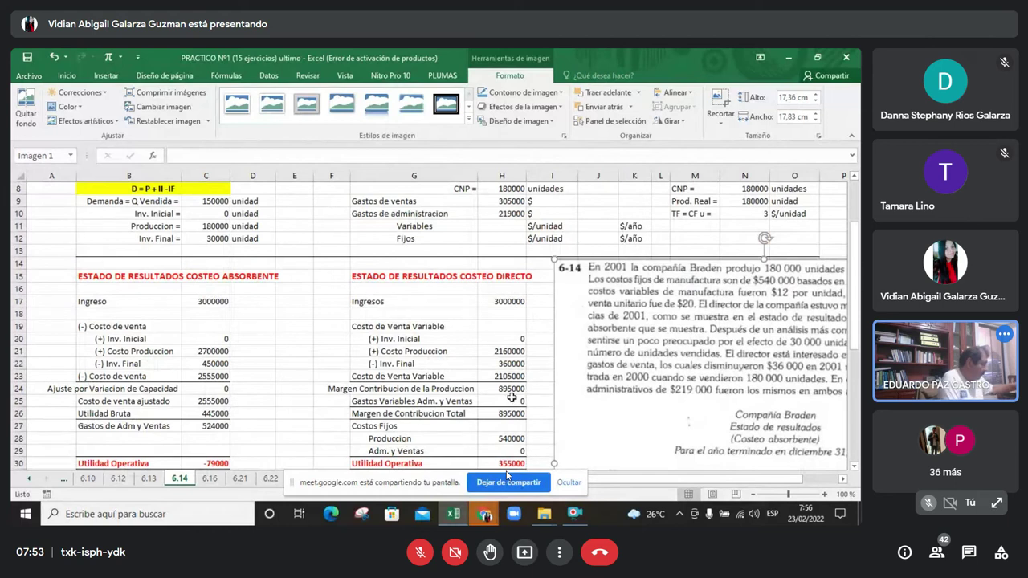
pyautogui.click(509, 400)
pyautogui.scroll(2, 514, 306)
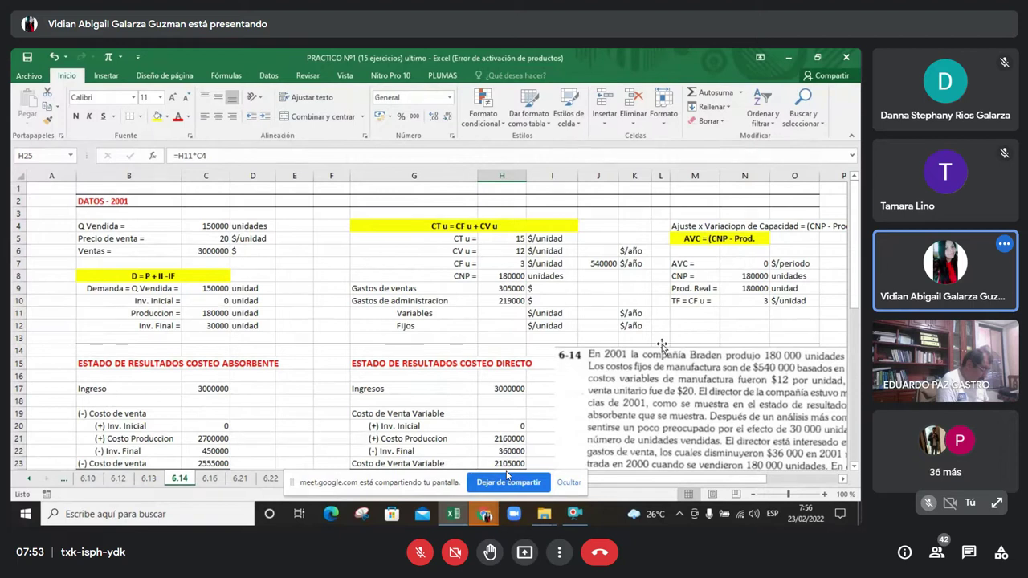
# Move the problem picture back over the direct costing statement and read its Compañía Braden income statement and questions a to c.
pyautogui.scroll(-3, 662, 346)
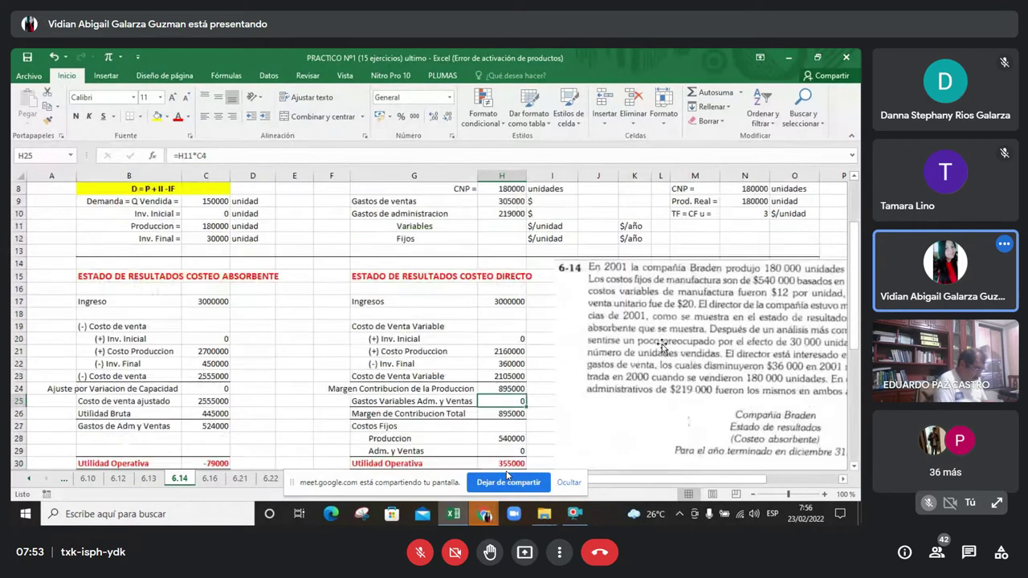
pyautogui.moveTo(671, 354); pyautogui.dragTo(498, 309)
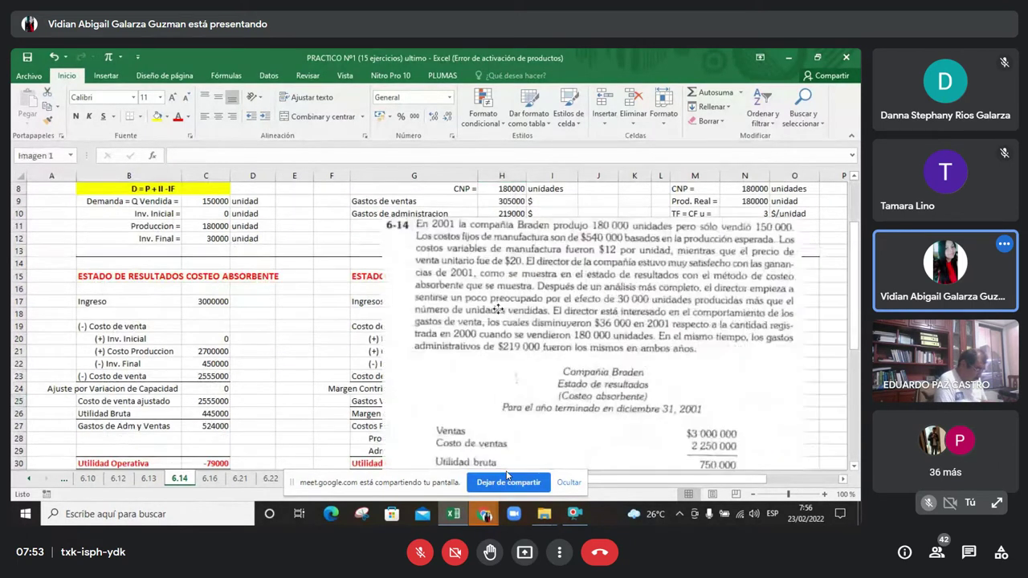
pyautogui.scroll(-5, 498, 309)
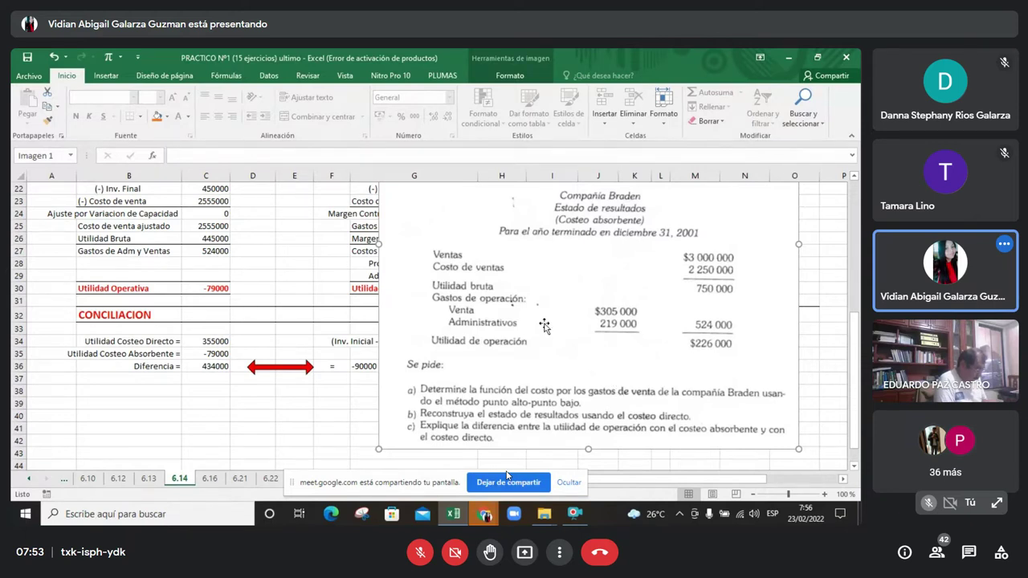
# Move the 6-14 problem picture past column H so the amounts of the direct costing statement are uncovered.
pyautogui.moveTo(546, 325); pyautogui.dragTo(656, 344)
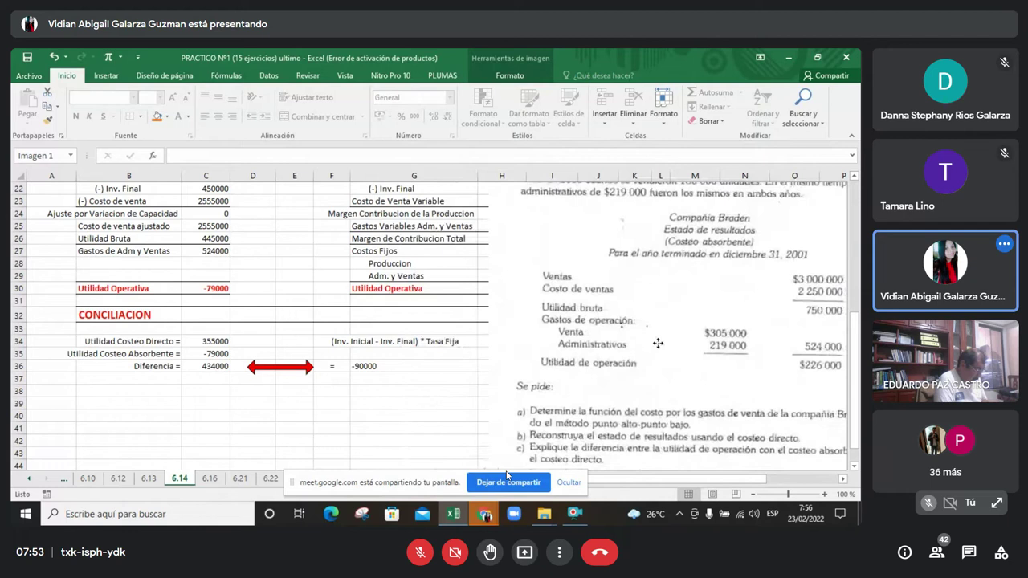
pyautogui.click(843, 479)
pyautogui.click(843, 479)
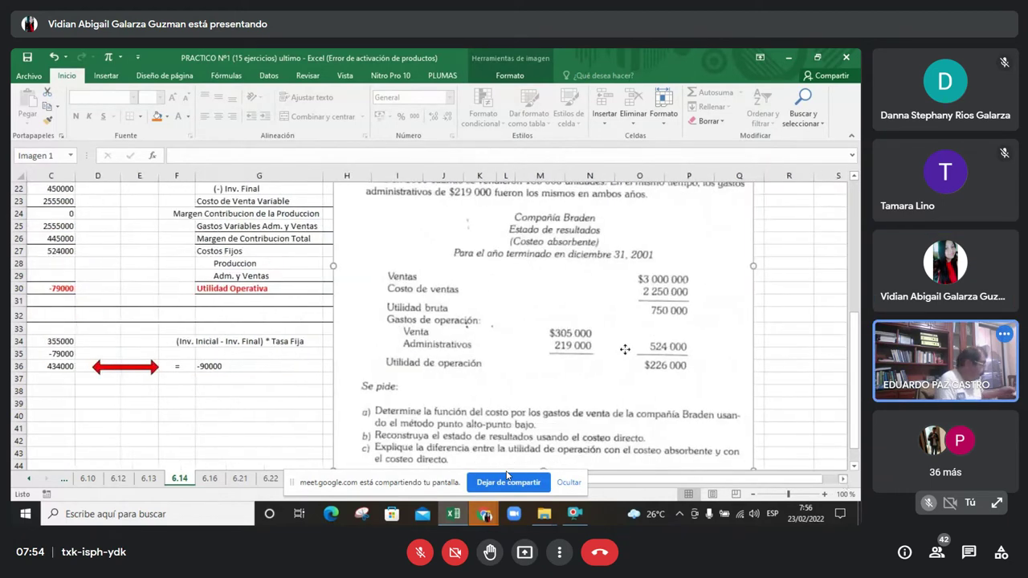
pyautogui.moveTo(625, 349); pyautogui.dragTo(670, 345)
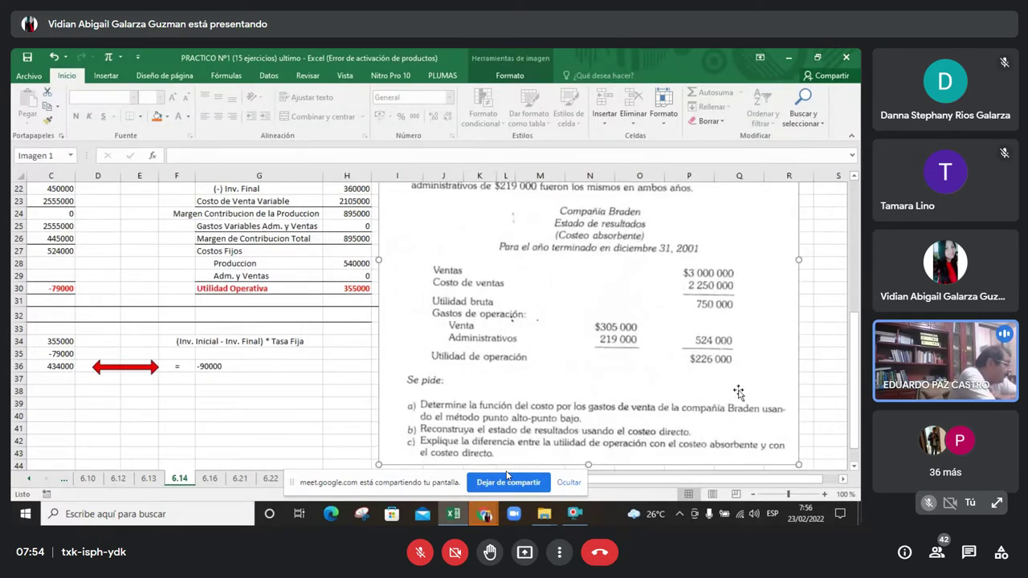
# Check the direct costing Utilidad Operativa formula in H30 against the data and statement rows above it.
pyautogui.click(338, 288)
pyautogui.scroll(2, 338, 289)
pyautogui.scroll(2, 339, 289)
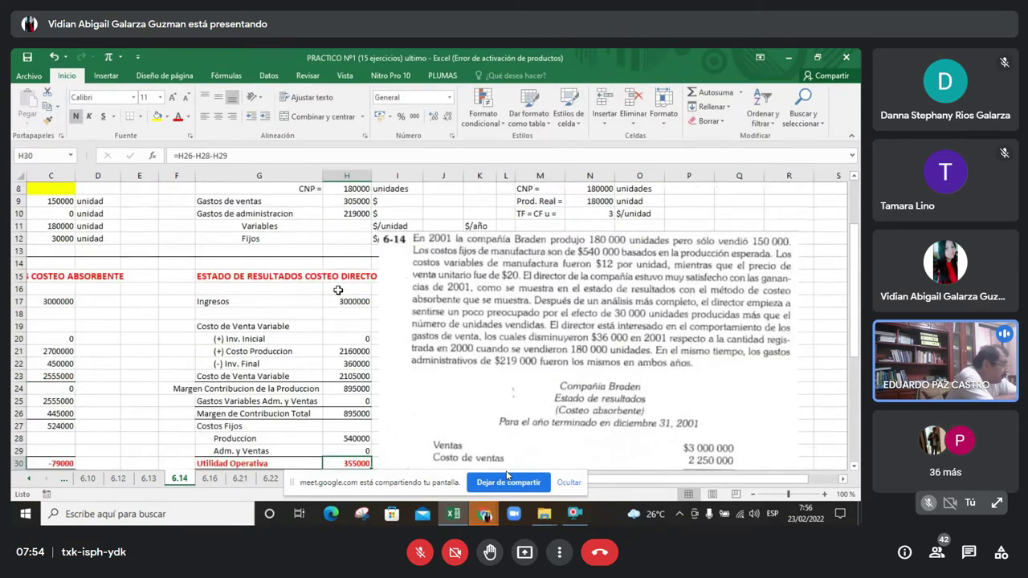
pyautogui.scroll(-2, 338, 290)
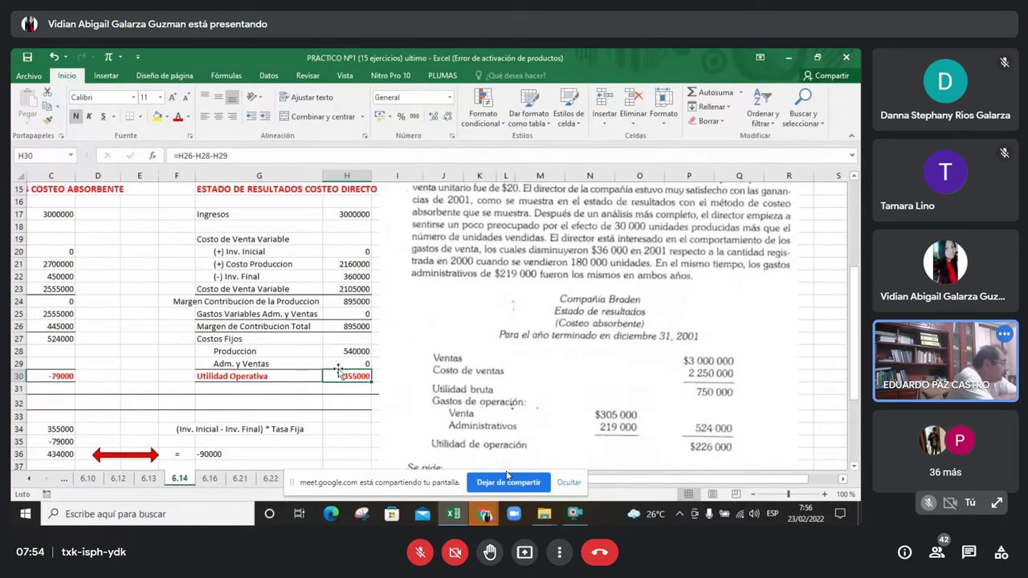
# Review the reconciliation expression in F34, the Margen Contribucion de la Produccion label and the variable expenses formula in H25.
pyautogui.click(173, 429)
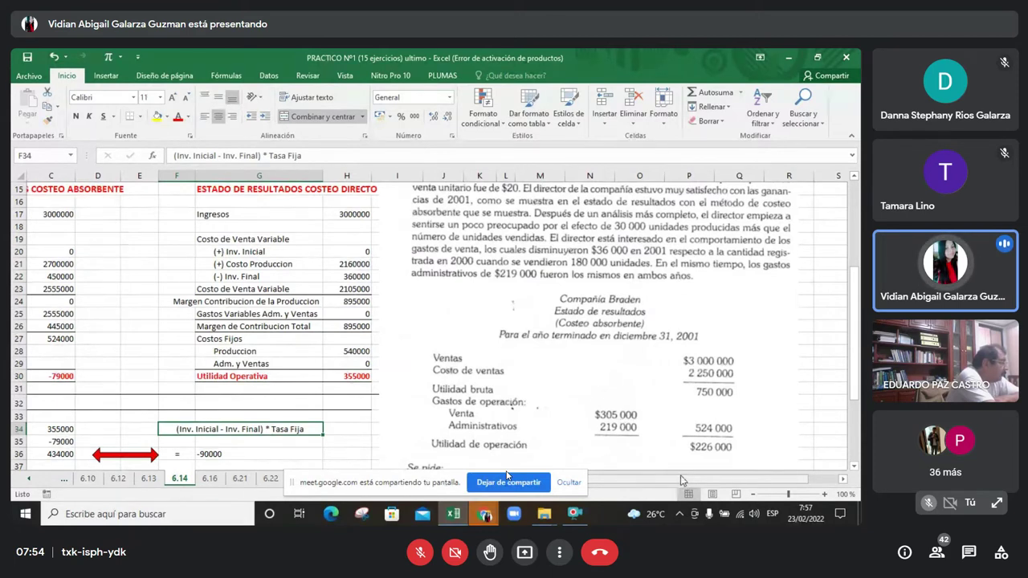
pyautogui.moveTo(674, 480); pyautogui.dragTo(650, 482)
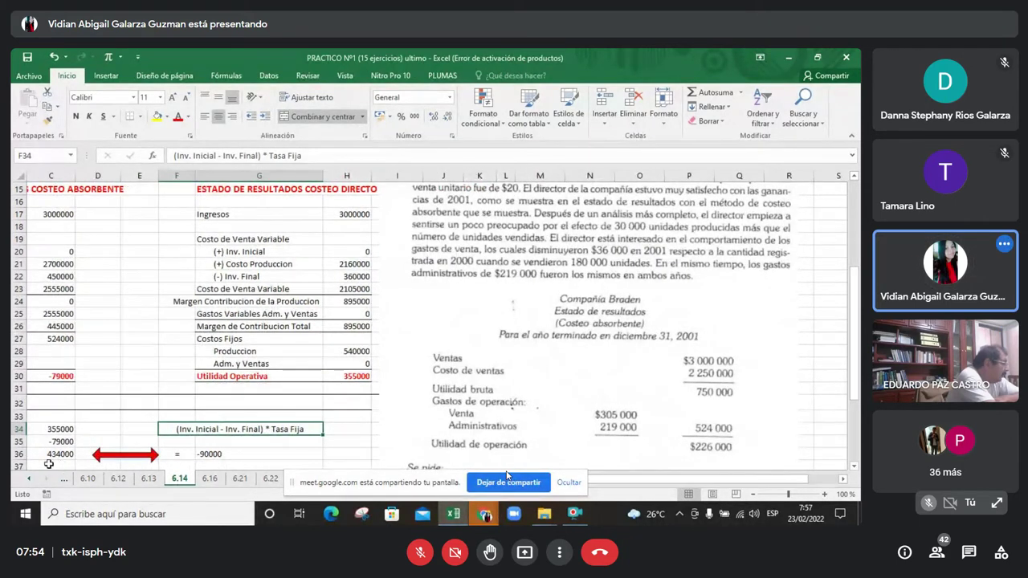
pyautogui.click(320, 299)
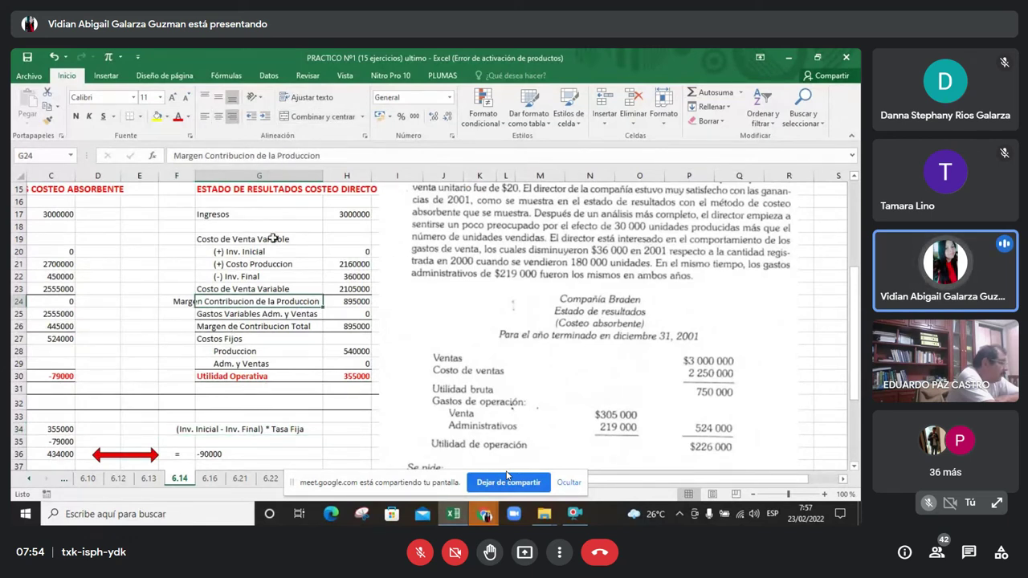
pyautogui.click(355, 314)
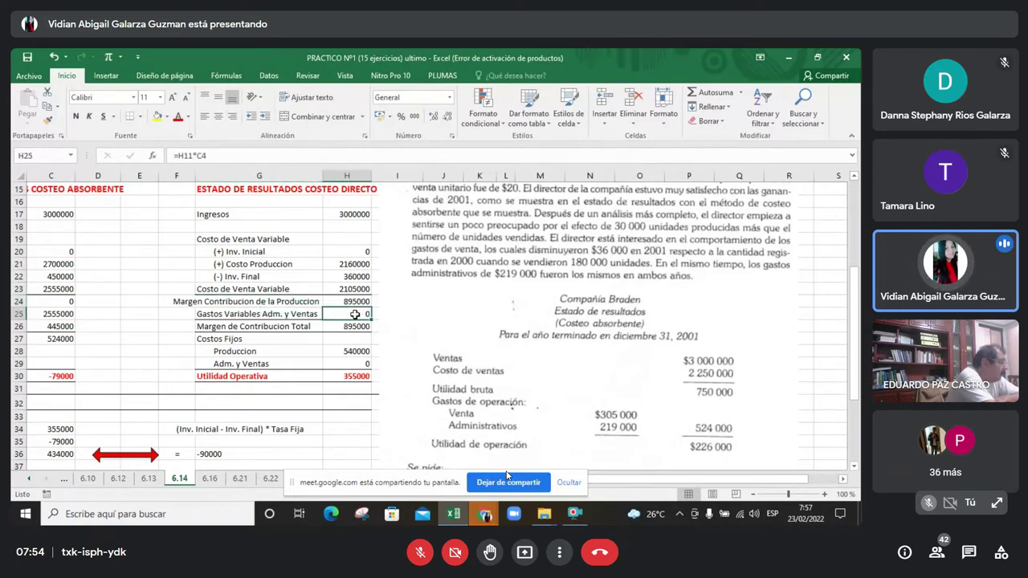
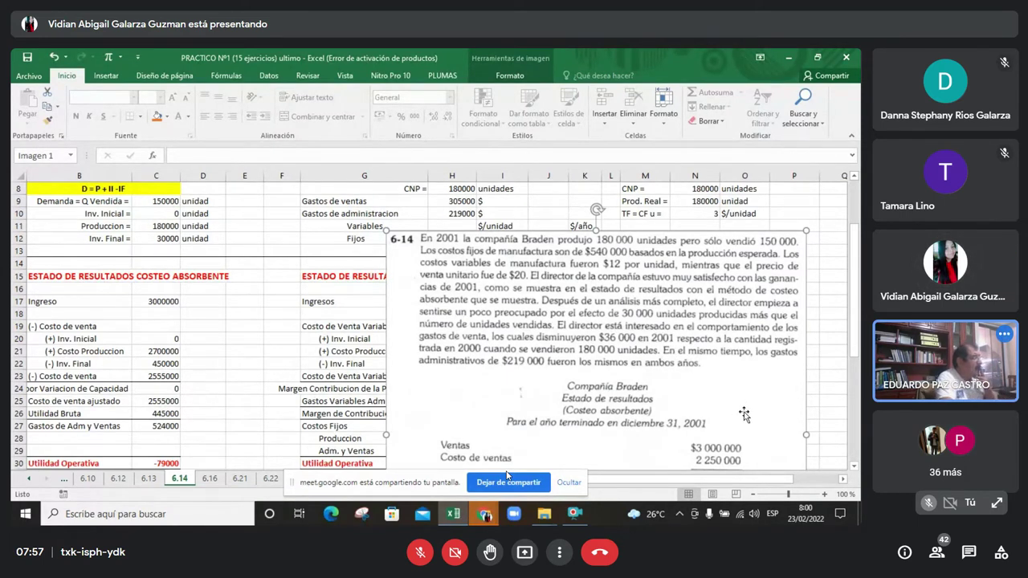
# Review the Inv. Inicial entry in C10 and the surrounding production data against the 6-14 problem text.
pyautogui.click(158, 213)
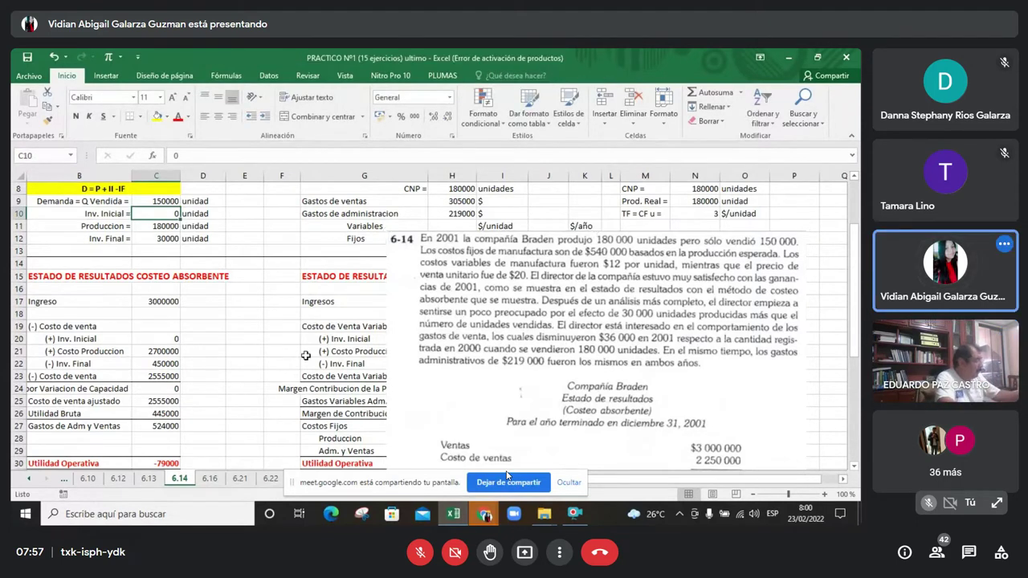
pyautogui.click(243, 373)
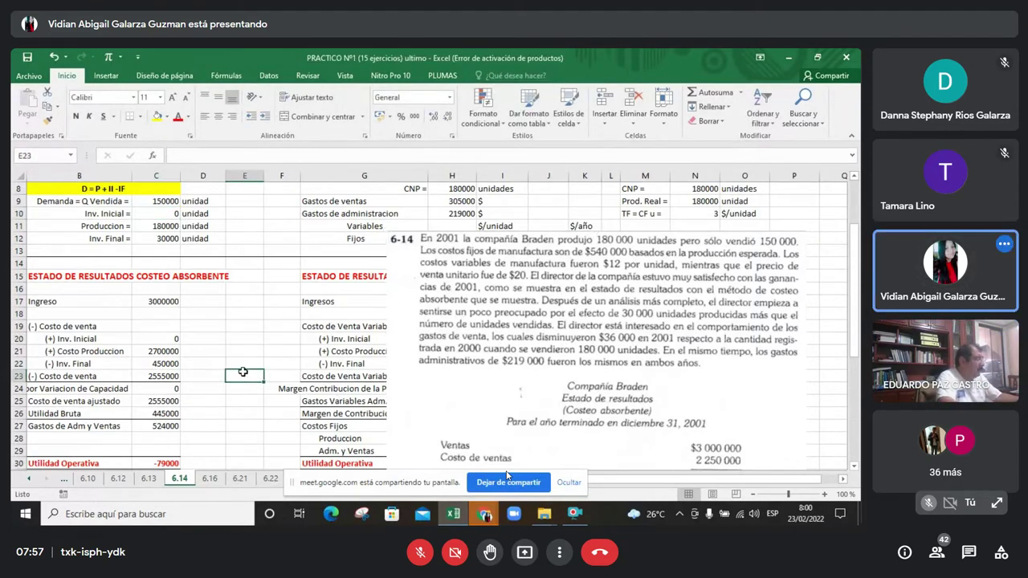
pyautogui.scroll(2, 243, 373)
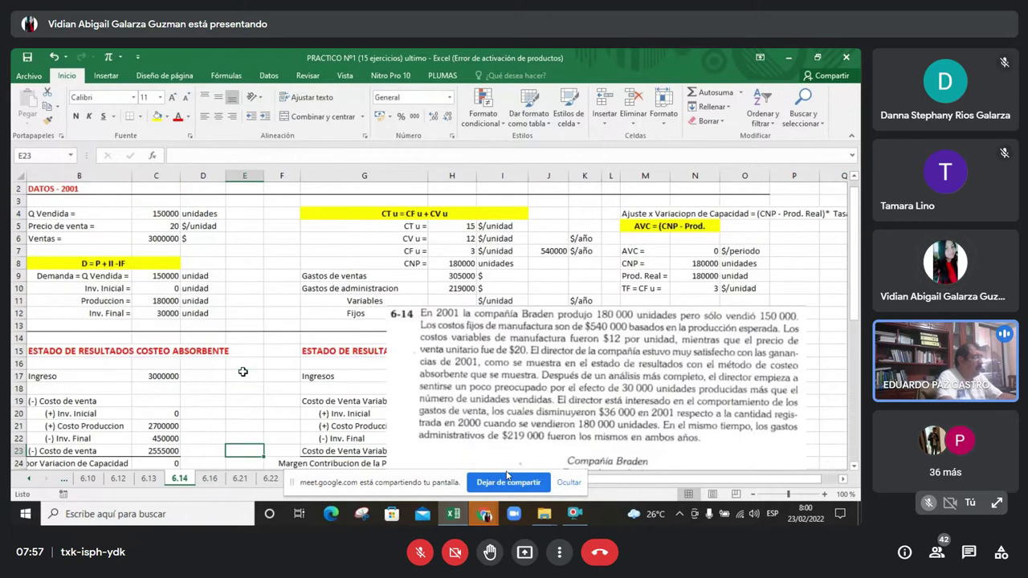
pyautogui.scroll(1, 139, 299)
pyautogui.click(138, 299)
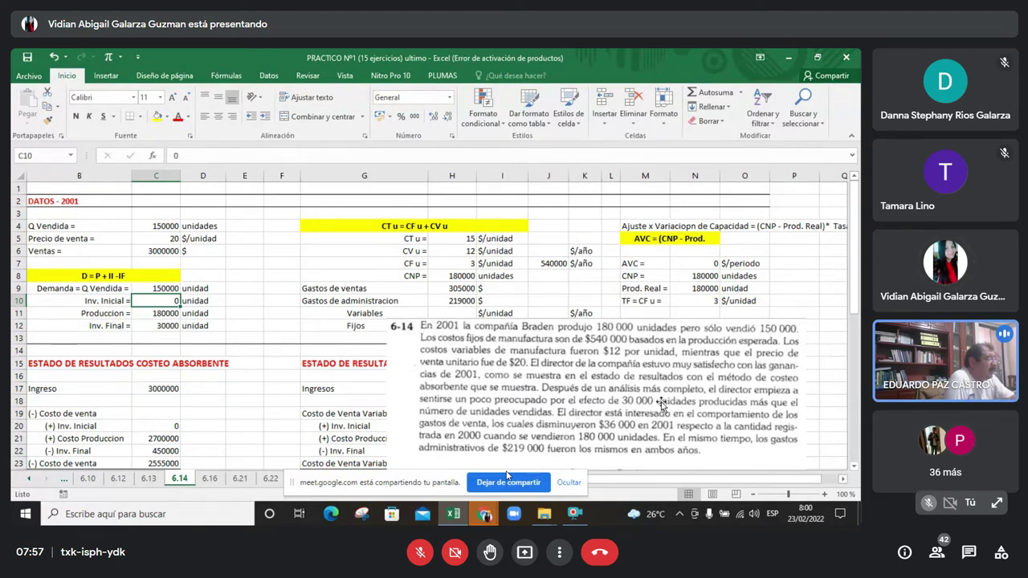
pyautogui.click(218, 314)
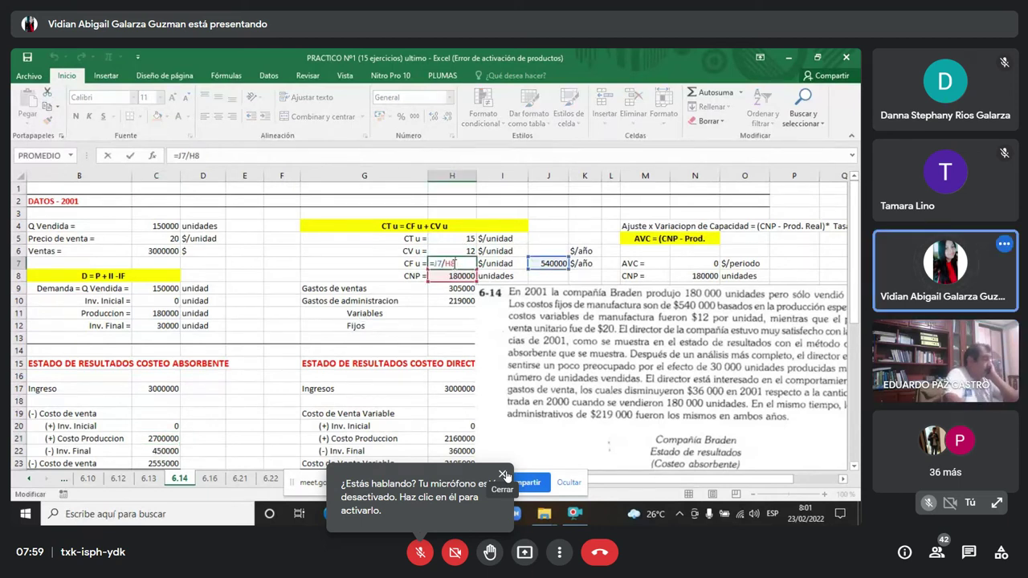
# Dismiss the microphone notice and complete the absorption Costo de venta formula in C23 as =C20+C21-C22.
pyautogui.click(504, 474)
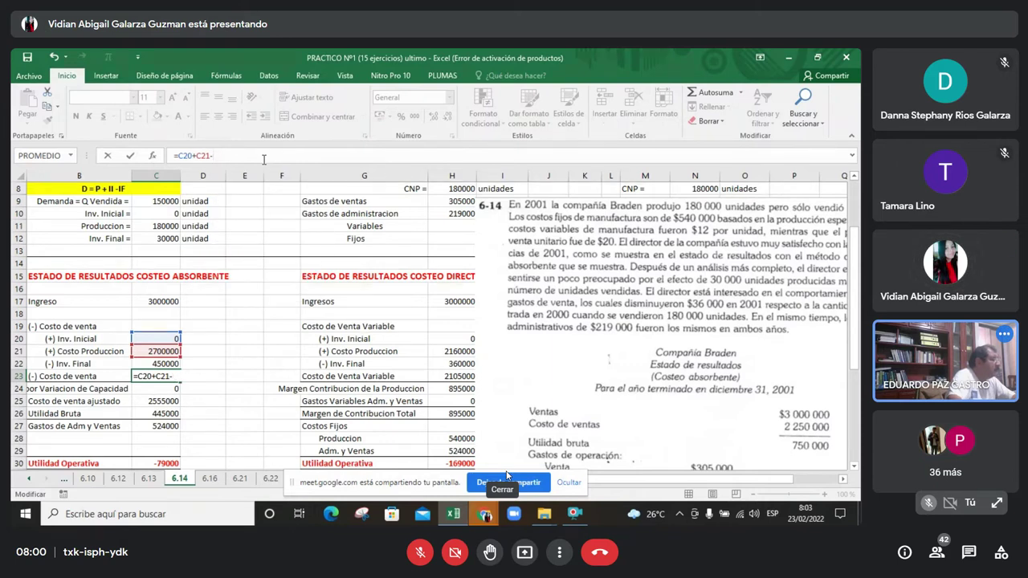
pyautogui.click(171, 363)
pyautogui.press('Return')
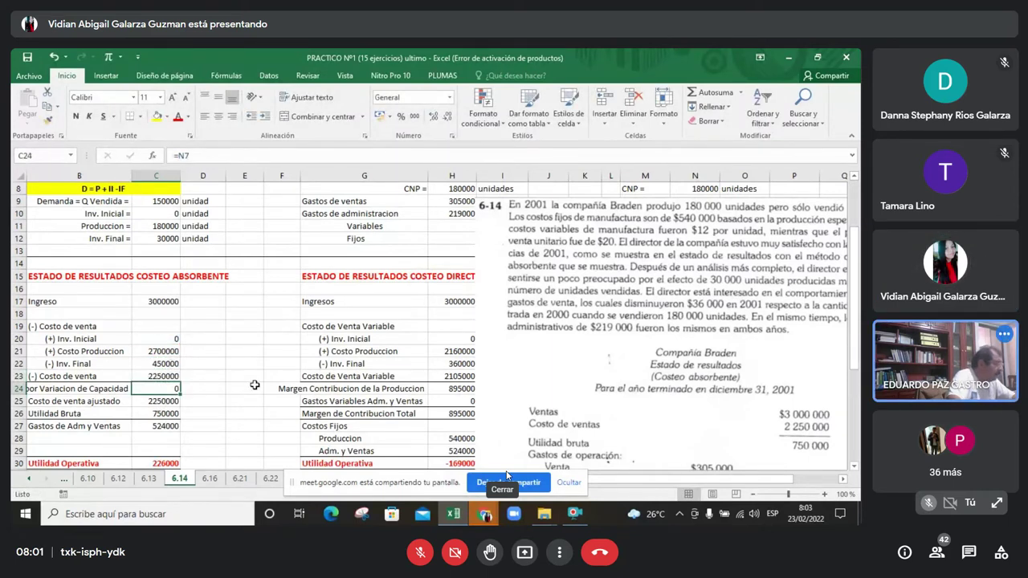
# Compare the absorption costing statement with the problem's statement and check the Utilidad Bruta formula in C26.
pyautogui.scroll(-2, 198, 403)
pyautogui.scroll(1, 198, 403)
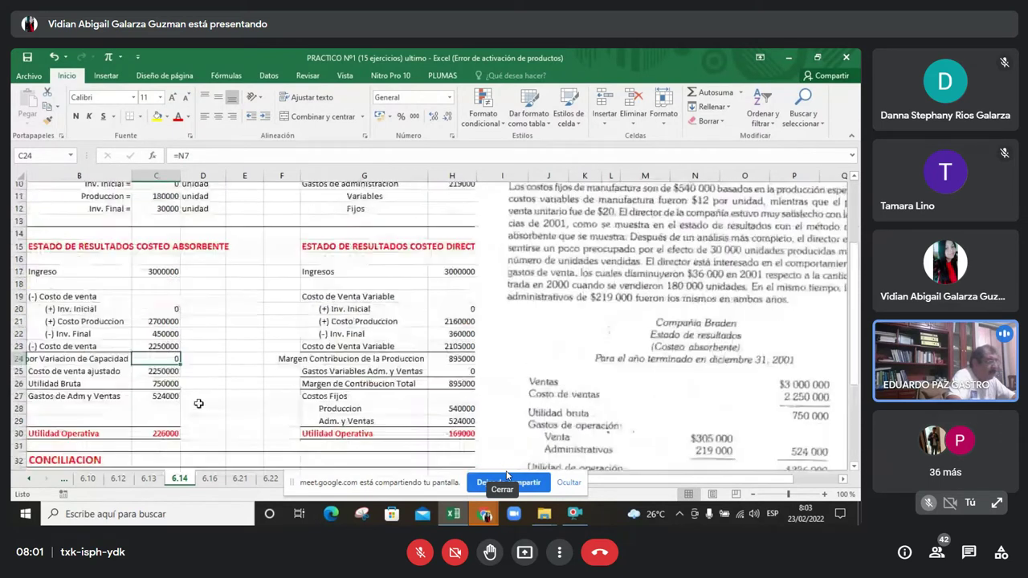
pyautogui.scroll(1, 199, 403)
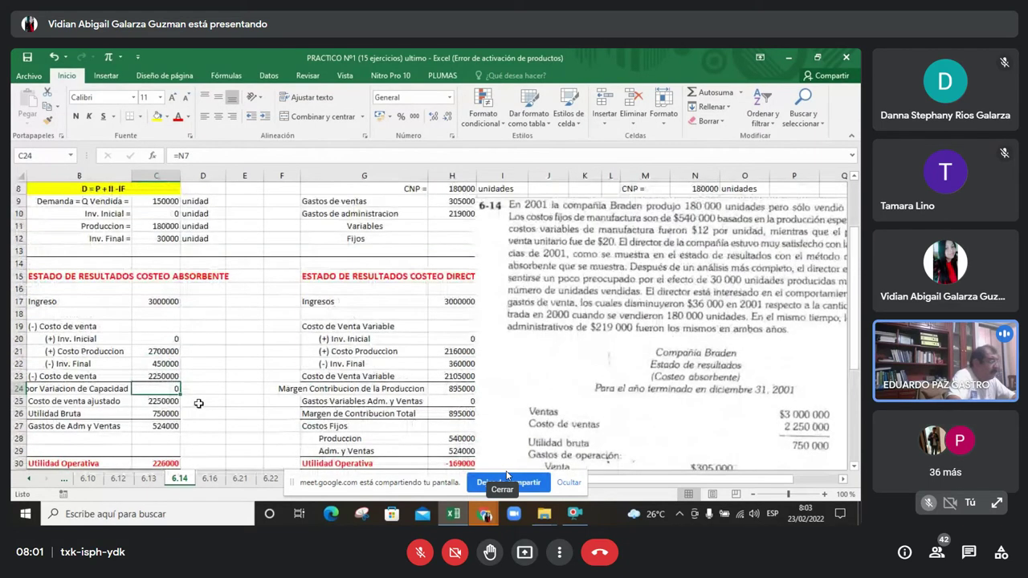
pyautogui.click(149, 413)
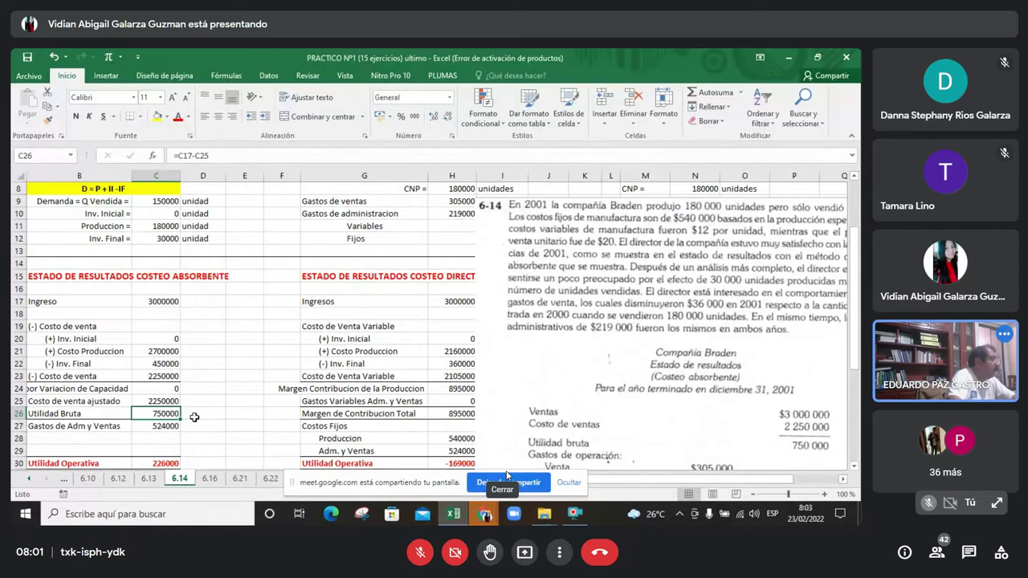
# Check the Gastos de Adm y Ventas formula in C27 against its source cells, and the absorption Utilidad Operativa formula in C30.
pyautogui.scroll(-2, 193, 417)
pyautogui.click(163, 338)
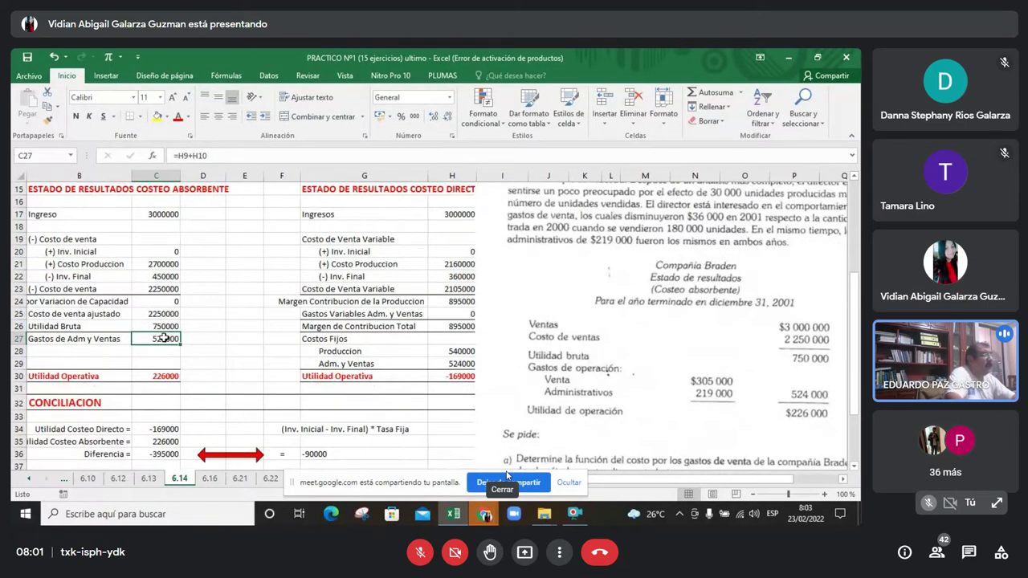
pyautogui.doubleClick(164, 338)
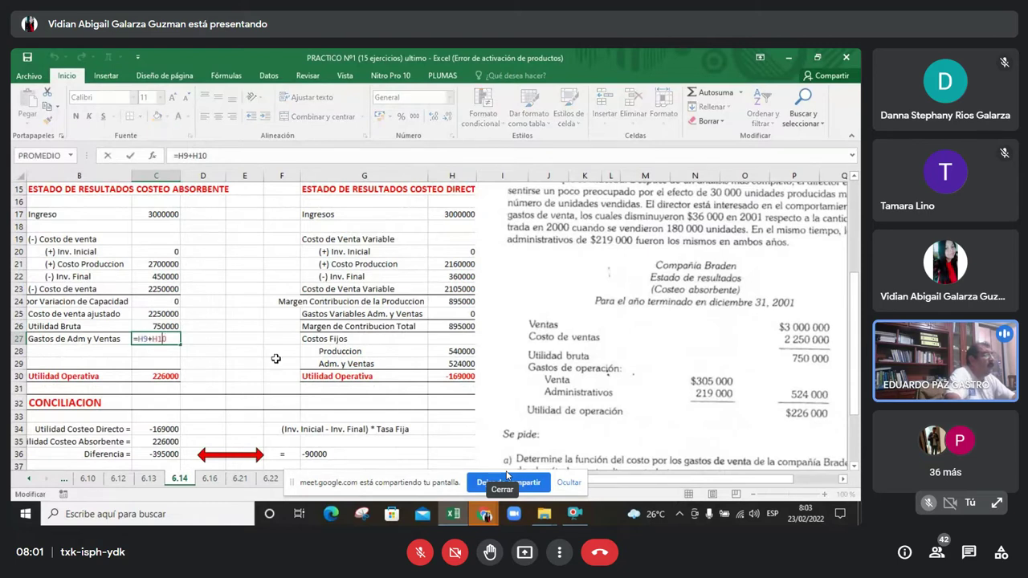
pyautogui.scroll(2, 275, 358)
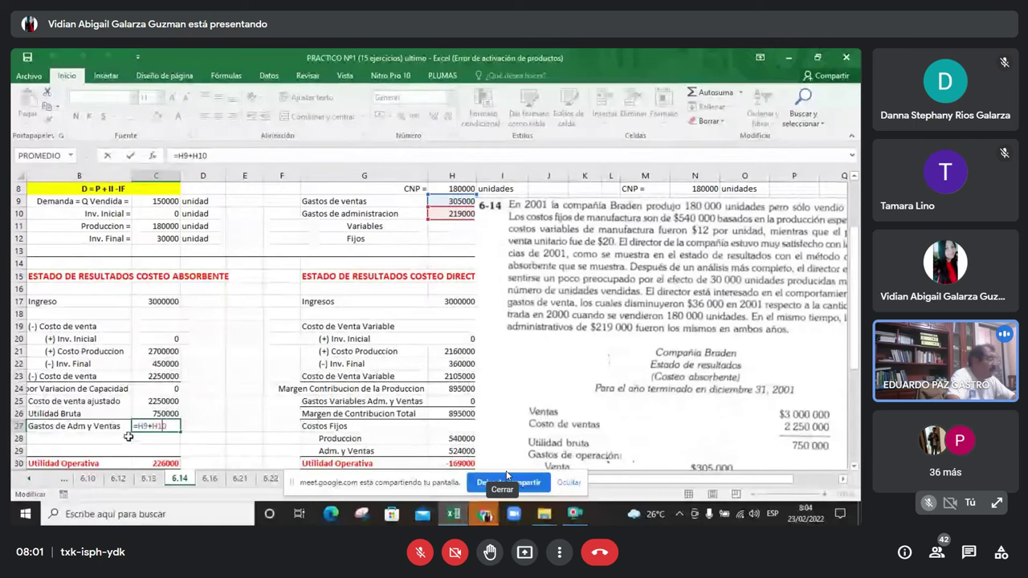
pyautogui.hotkey('ctrl', 'Return')
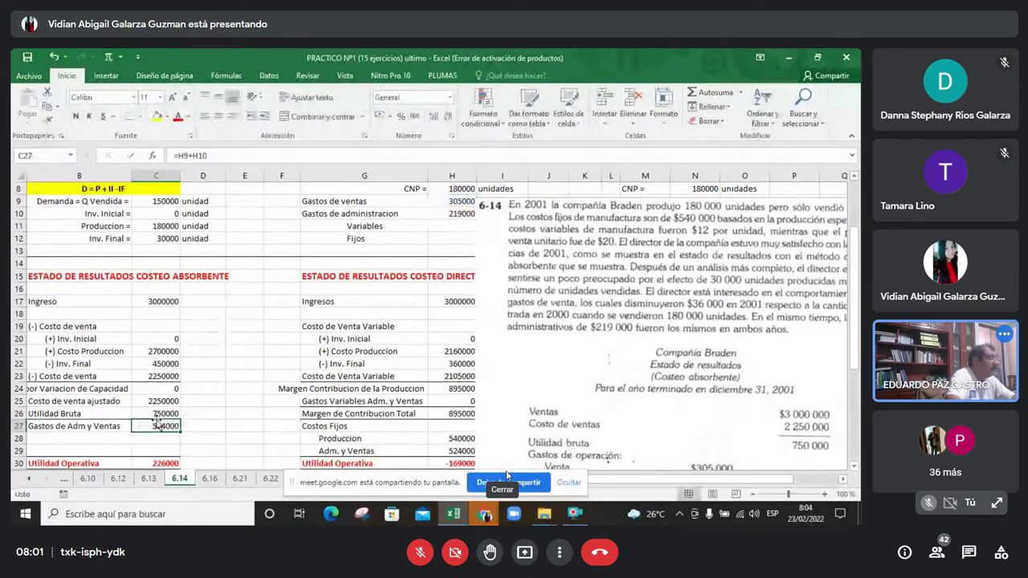
pyautogui.scroll(-2, 159, 423)
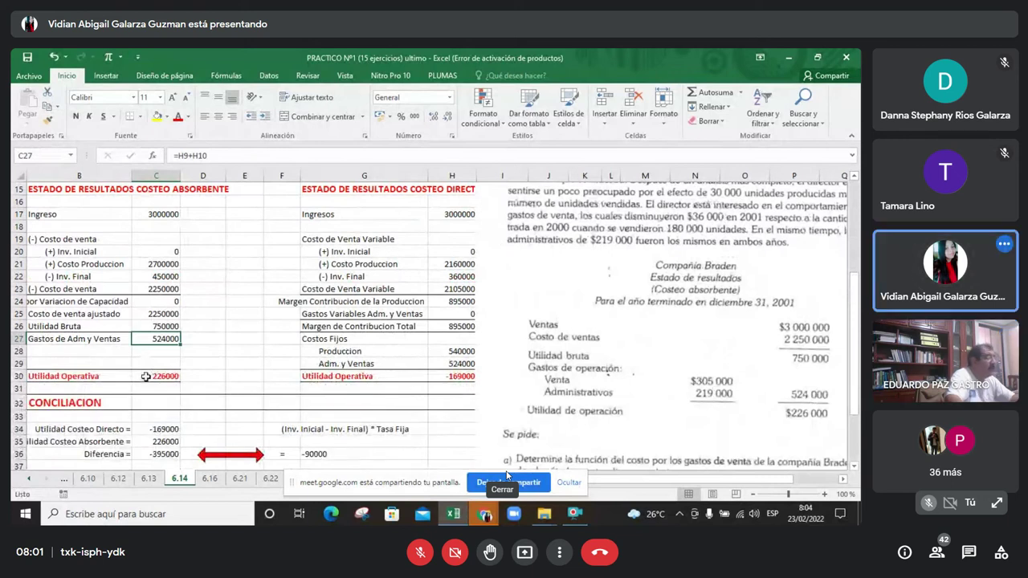
pyautogui.click(146, 376)
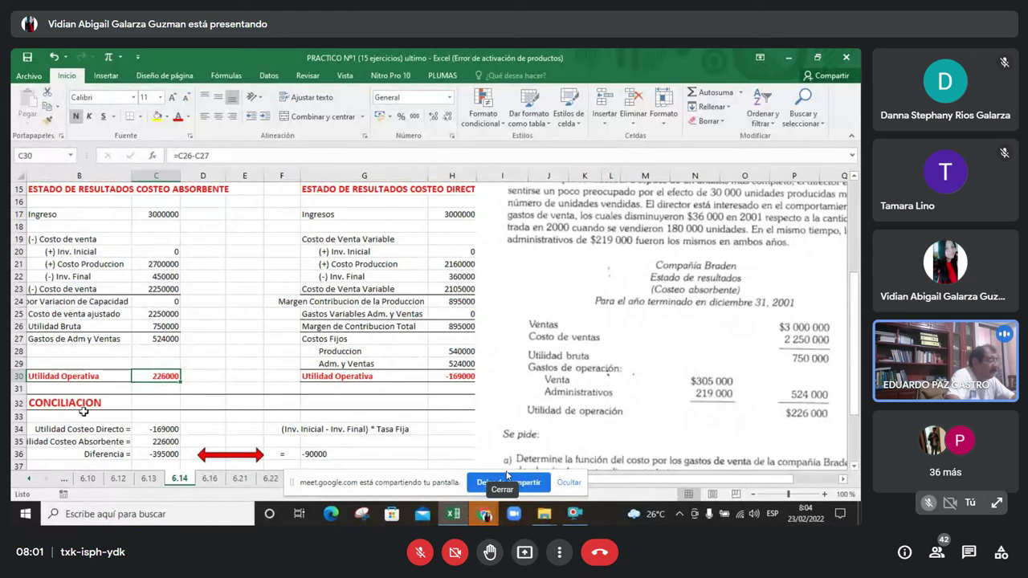
# Shift the 6-14 problem picture slightly away from the direct costing statement to uncover all of column H.
pyautogui.moveTo(617, 332)
pyautogui.mouseDown()
pyautogui.moveTo(666, 328)
pyautogui.moveTo(637, 328)
pyautogui.mouseUp()
pyautogui.click(843, 479)
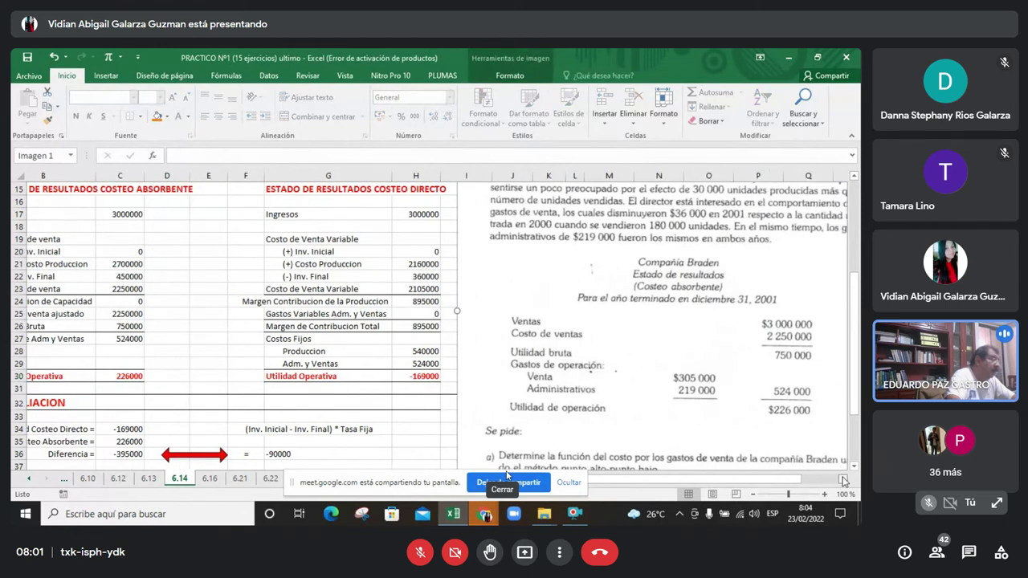
# Check the direct costing formulas for Ingresos in H17, Costo Produccion in H21 and Inv. Final in H22 against their source cells.
pyautogui.click(843, 479)
pyautogui.scroll(1, 237, 351)
pyautogui.scroll(1, 237, 350)
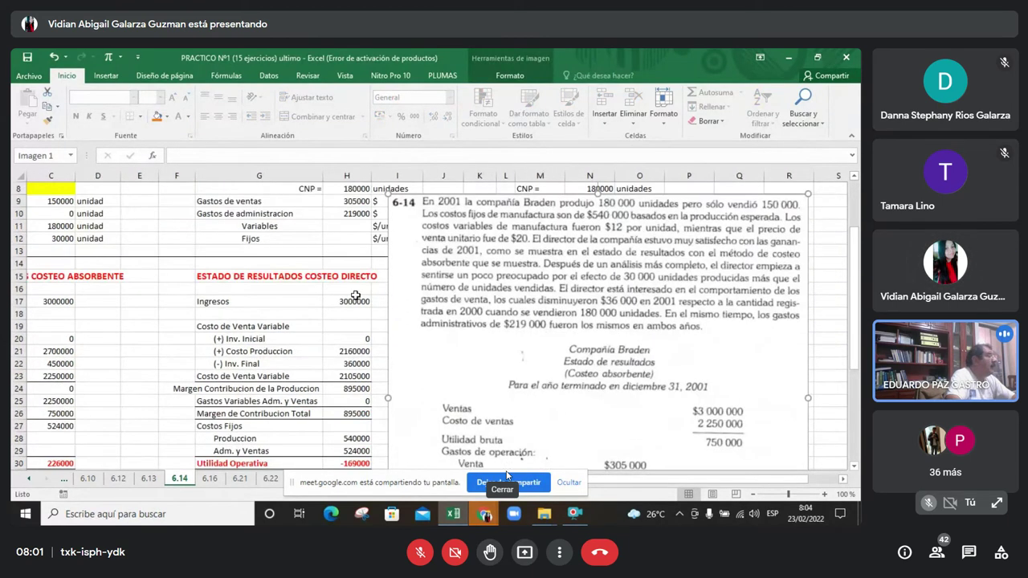
pyautogui.click(356, 301)
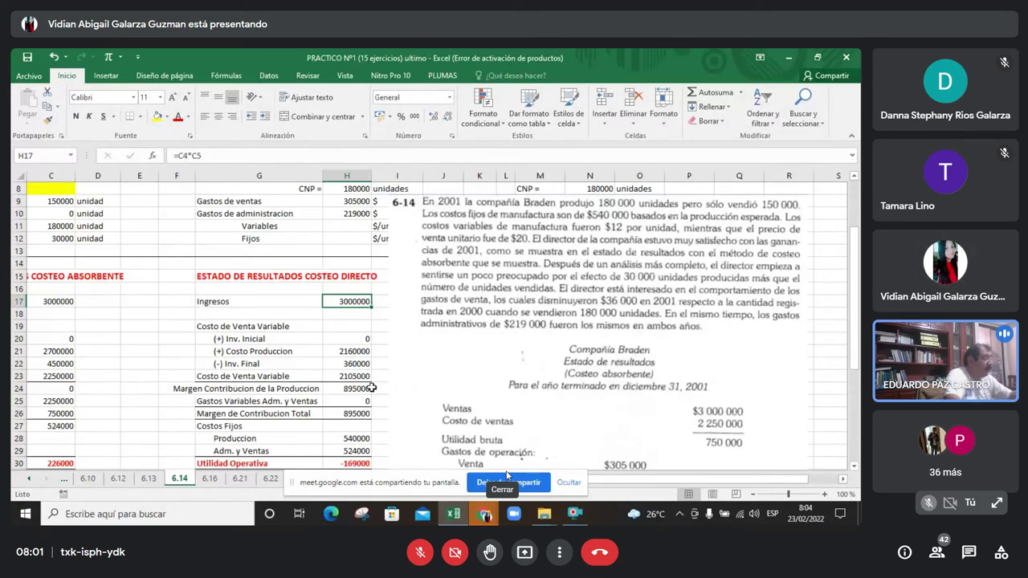
pyautogui.doubleClick(345, 351)
pyautogui.scroll(3, 380, 322)
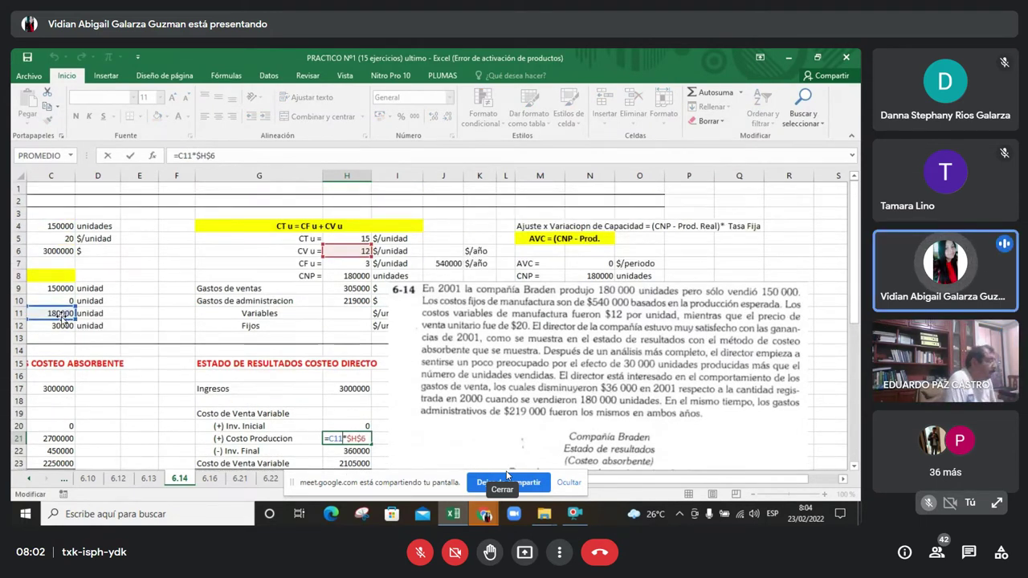
pyautogui.click(351, 455)
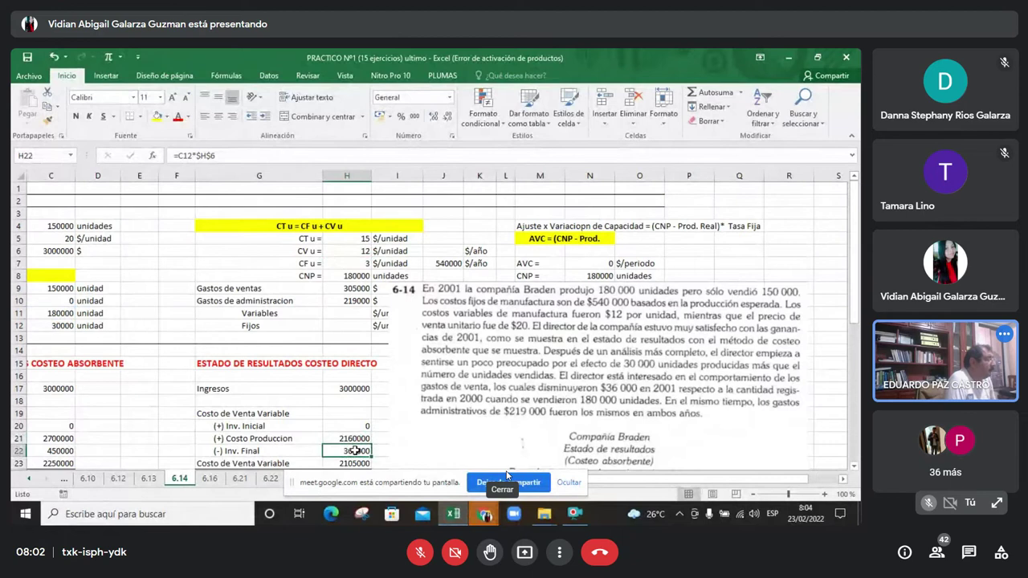
pyautogui.doubleClick(356, 450)
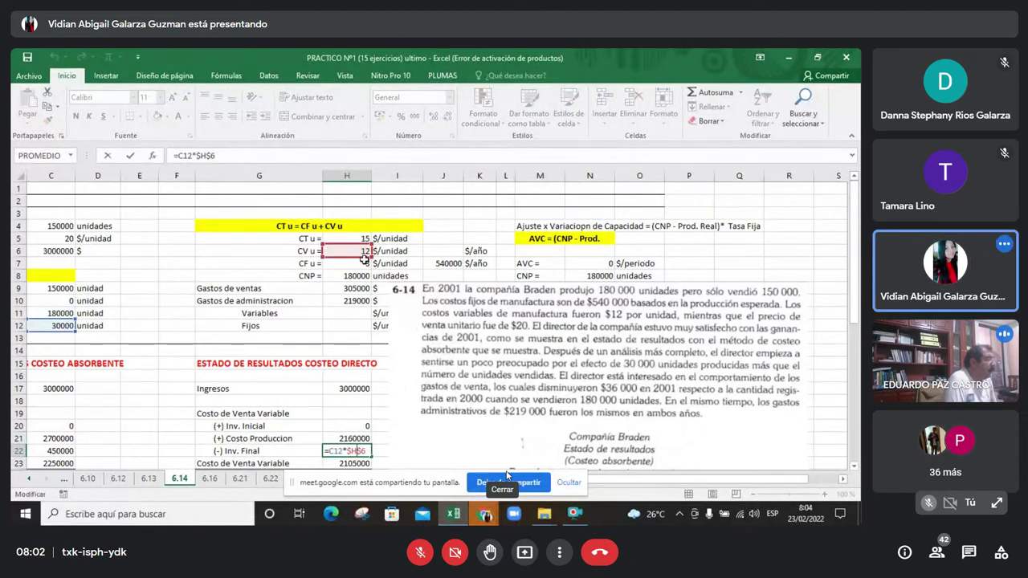
pyautogui.scroll(-2, 368, 269)
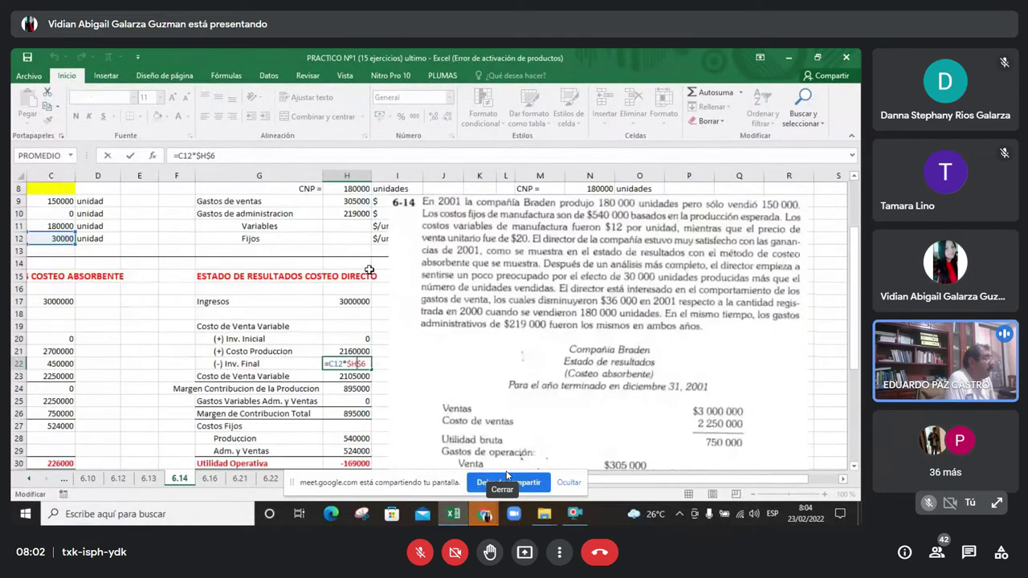
# Remove H9 from the direct costing Costo de Venta Variable formula in H23, leaving =H20+H21-H22.
pyautogui.click(341, 376)
pyautogui.doubleClick(342, 376)
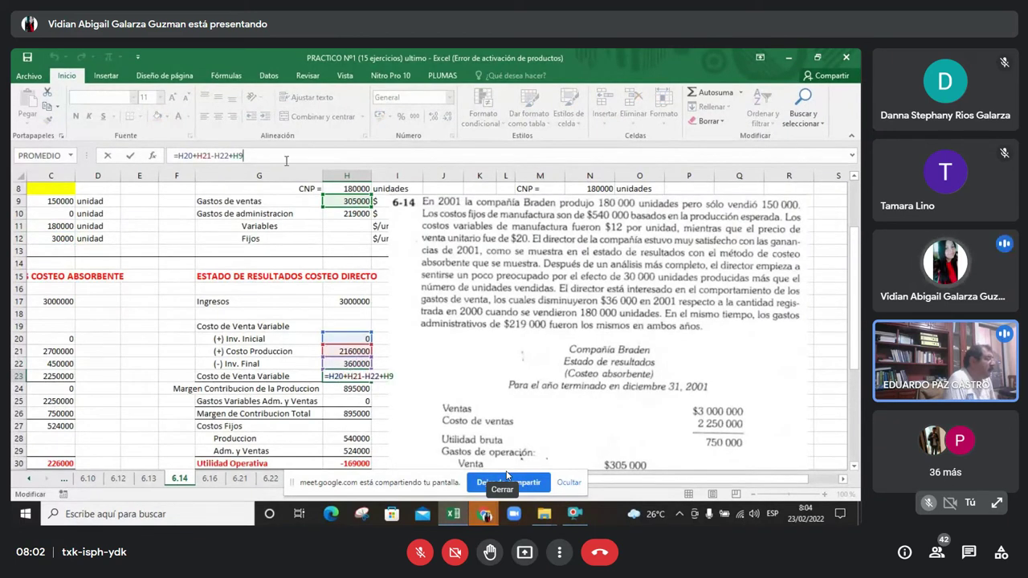
pyautogui.press('BackSpace')
pyautogui.press('BackSpace')
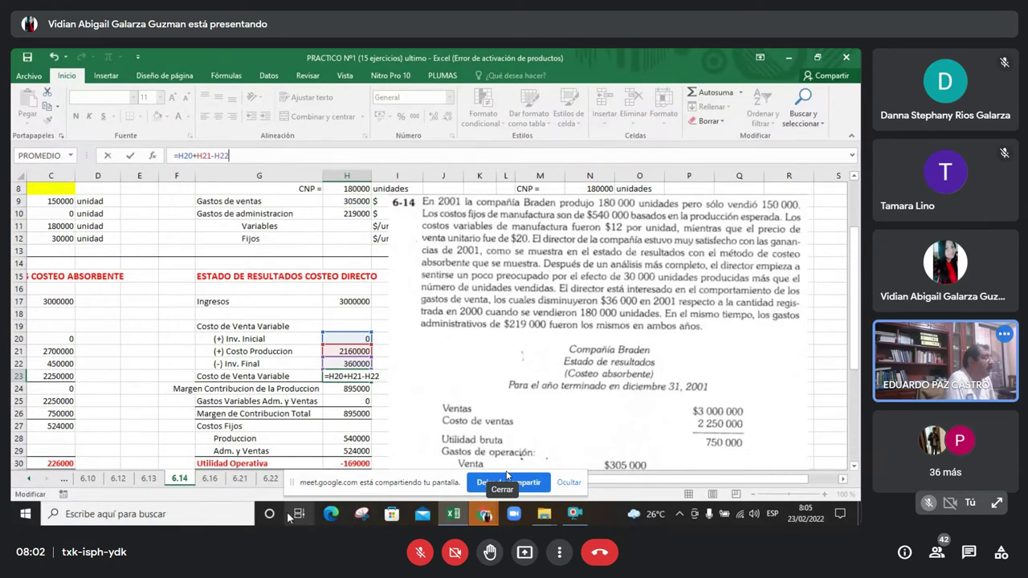
pyautogui.press('Return')
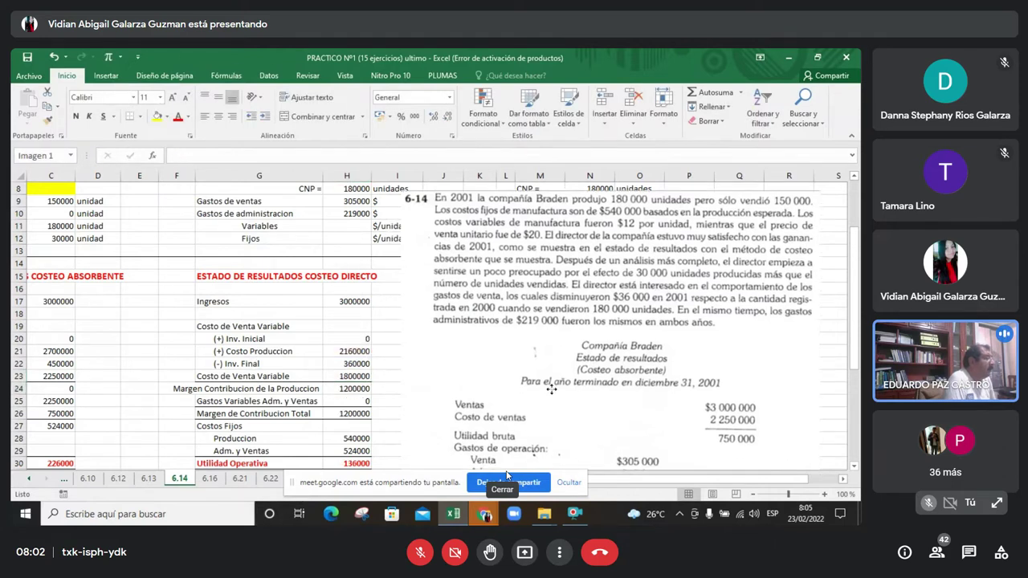
# Shift the 6-14 problem picture slightly further from the direct costing statement and check the contribution margin formulas in H24 and H26.
pyautogui.moveTo(539, 397); pyautogui.dragTo(553, 393)
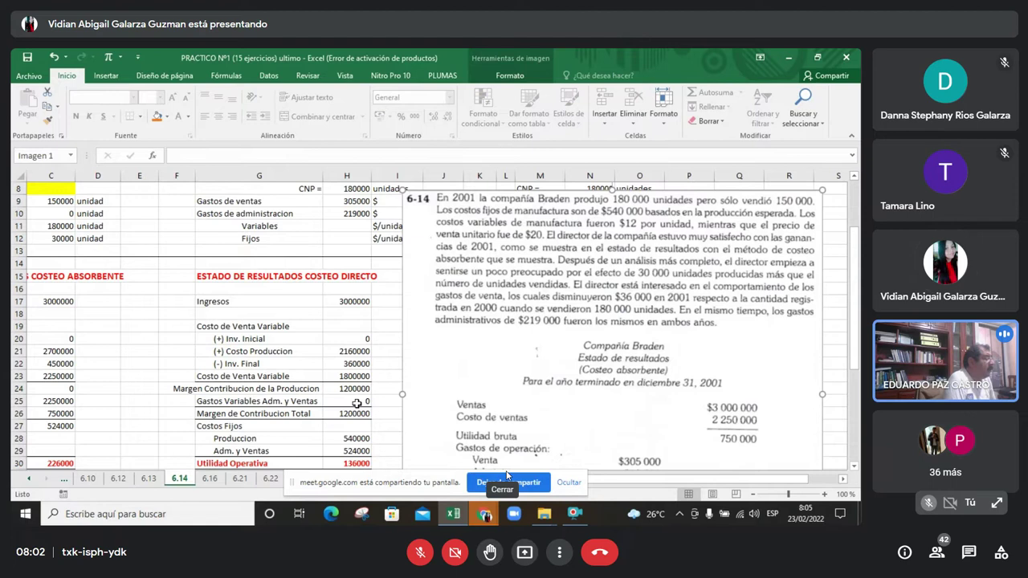
pyautogui.click(362, 388)
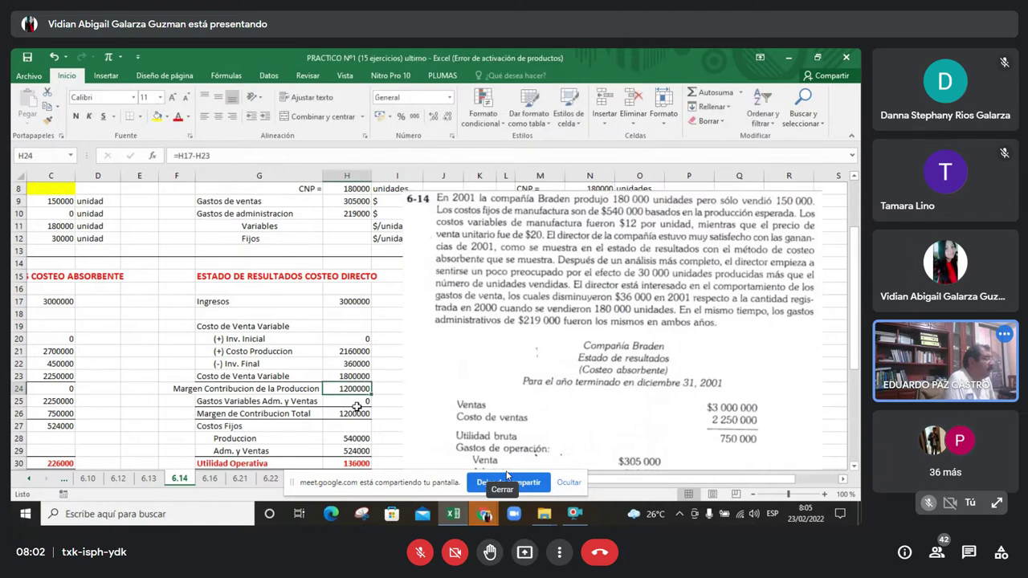
pyautogui.click(361, 415)
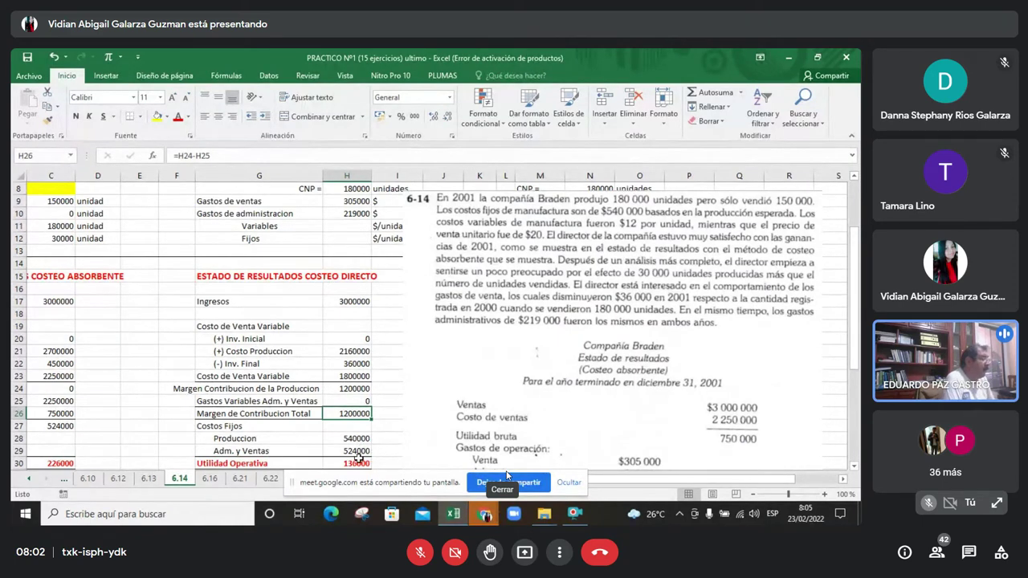
# Compare both income statements and their source data with the operating profit difference in the CONCILIACION section.
pyautogui.scroll(-2, 359, 441)
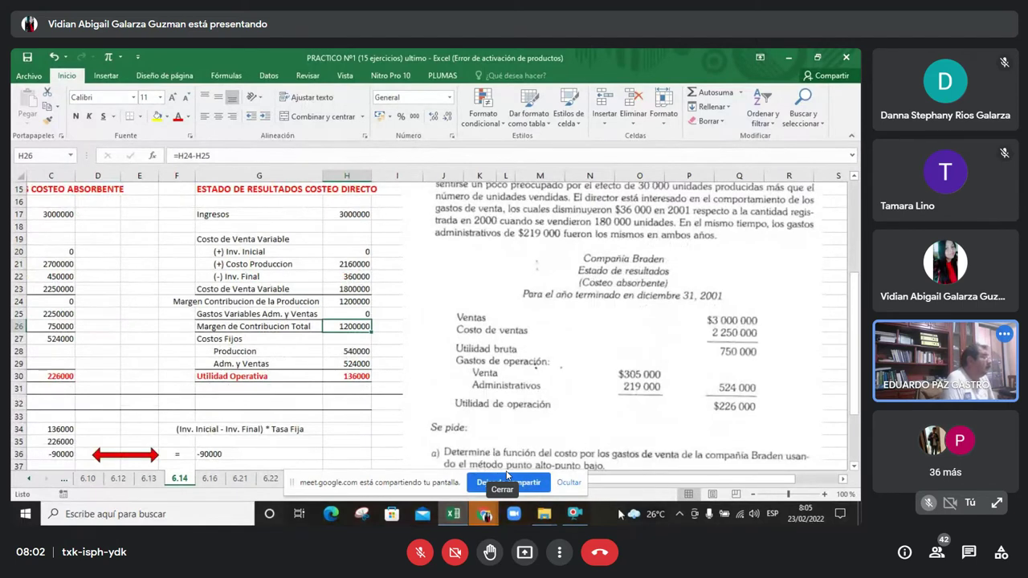
pyautogui.moveTo(716, 479); pyautogui.dragTo(704, 479)
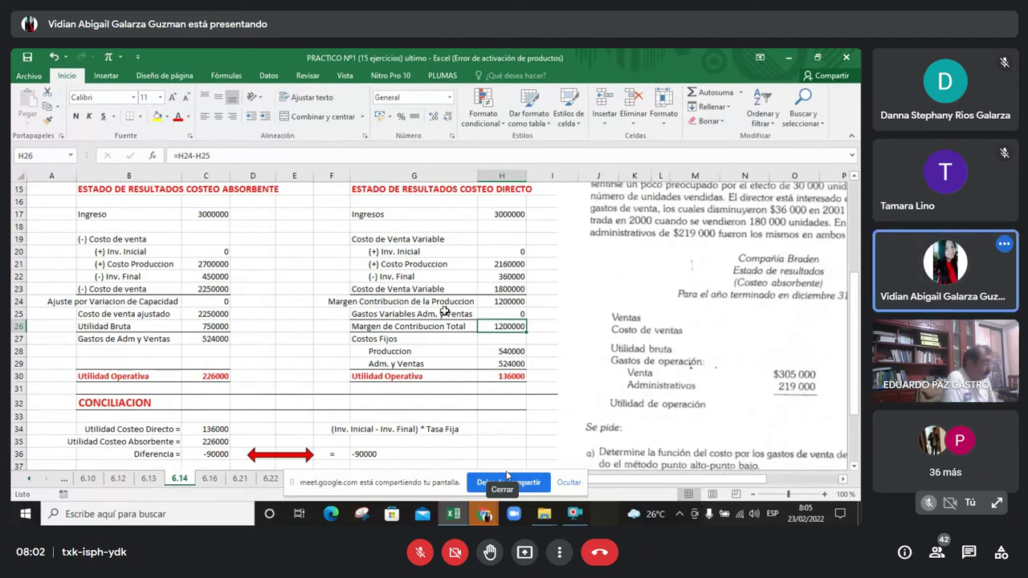
pyautogui.scroll(5, 444, 312)
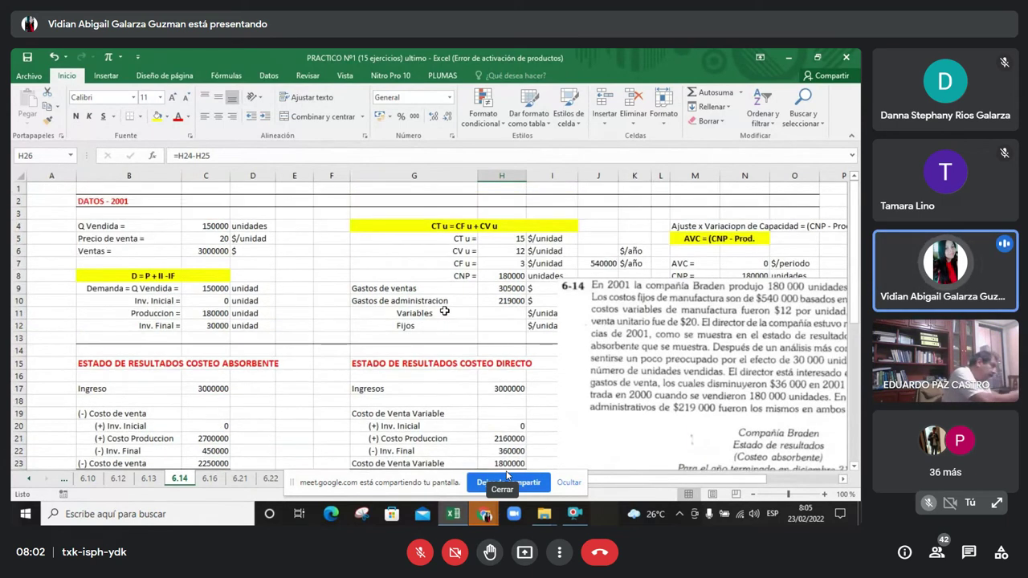
pyautogui.scroll(-7, 444, 312)
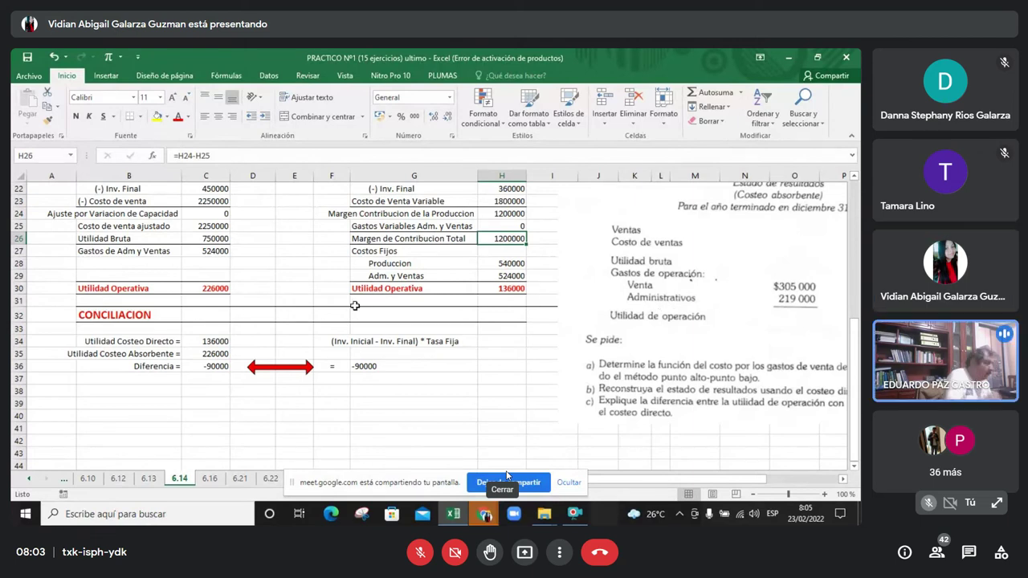
pyautogui.scroll(2, 354, 305)
pyautogui.scroll(3, 354, 305)
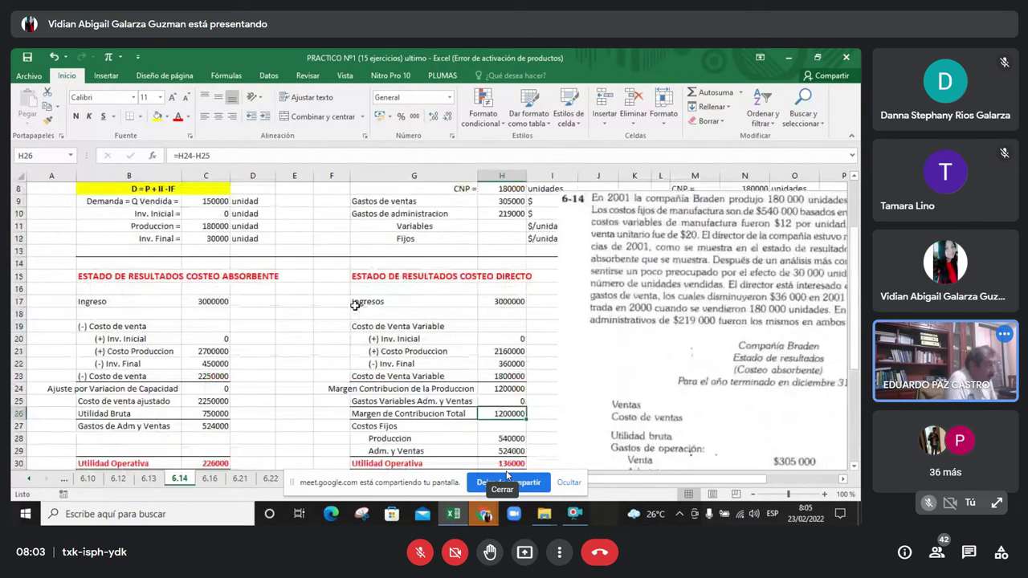
pyautogui.scroll(-3, 369, 305)
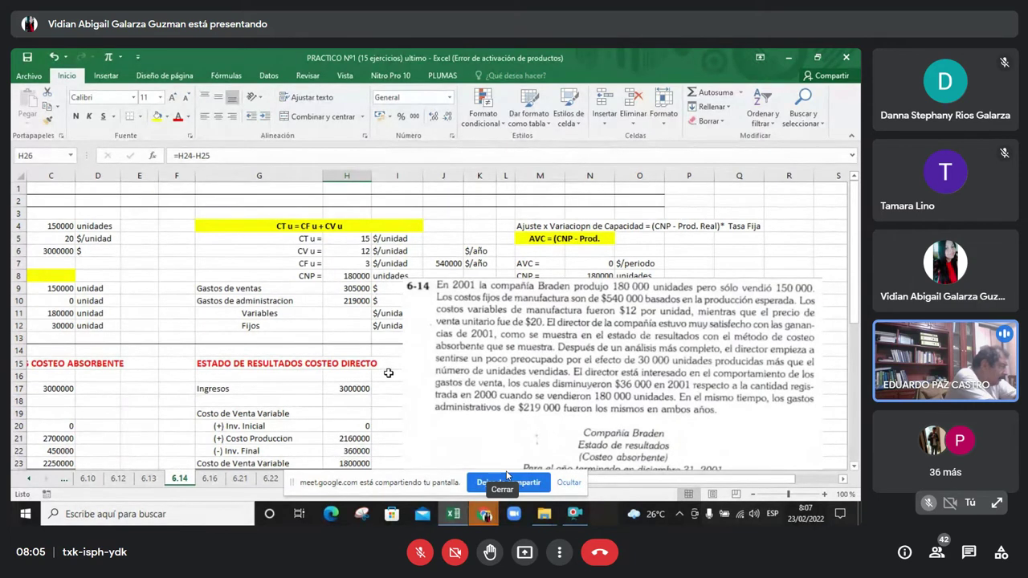
# Move the problem picture clear of column J and calculate Gastos de ventas per unit of CNP in J20 as =H9/H8.
pyautogui.scroll(-2, 387, 373)
pyautogui.click(426, 340)
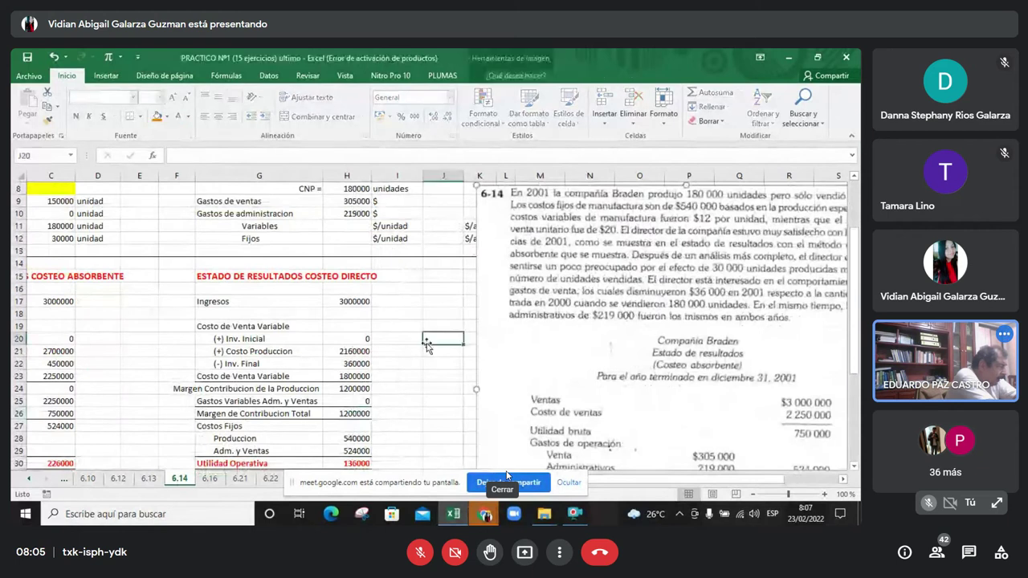
pyautogui.write('=')
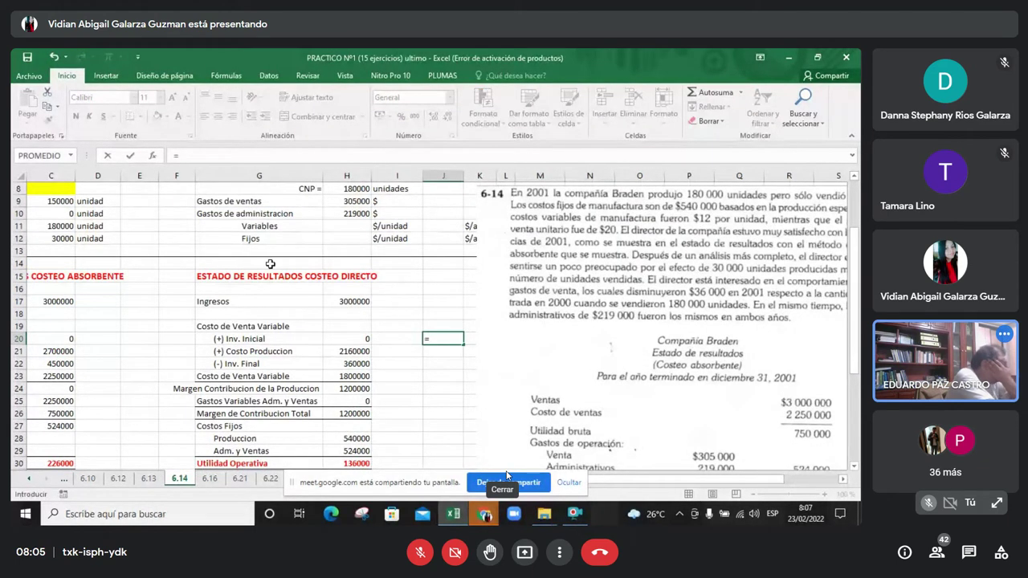
pyautogui.click(340, 202)
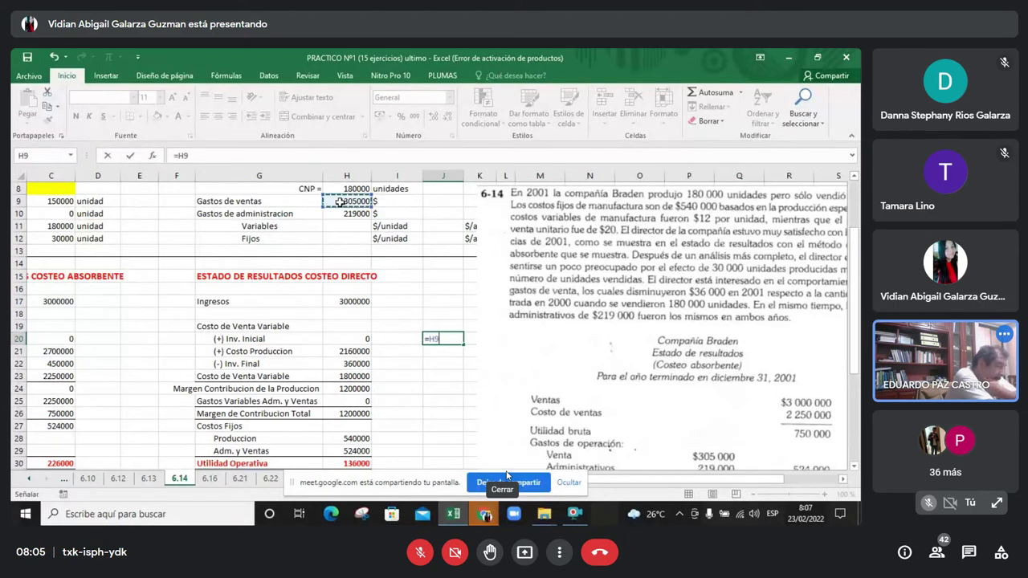
pyautogui.write('/')
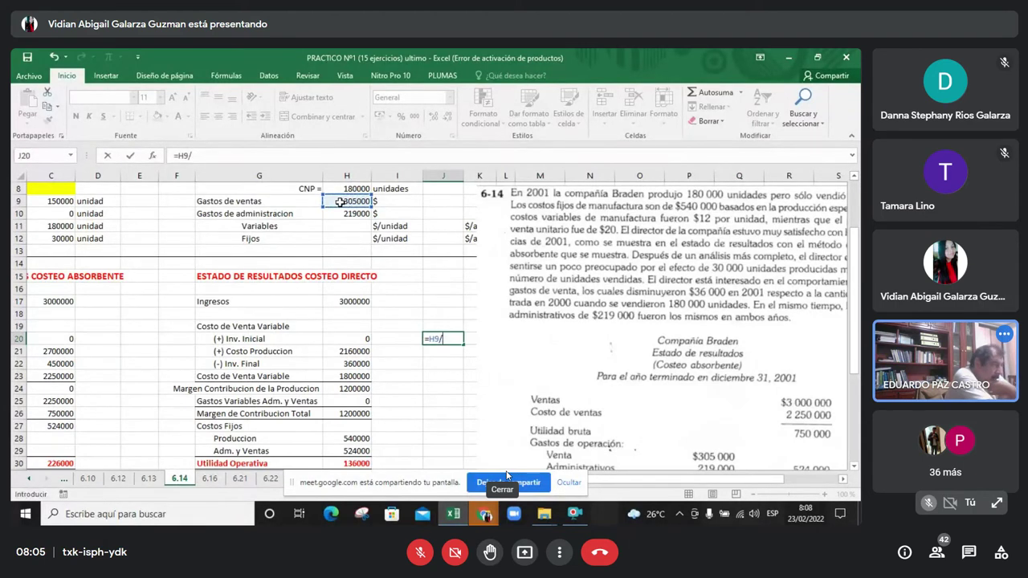
pyautogui.click(351, 187)
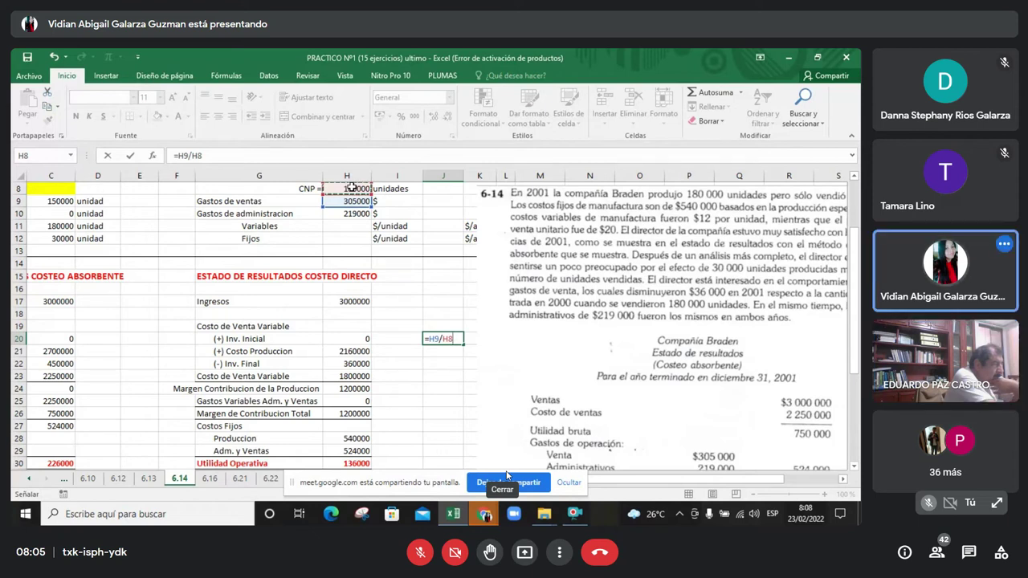
pyautogui.press('Return')
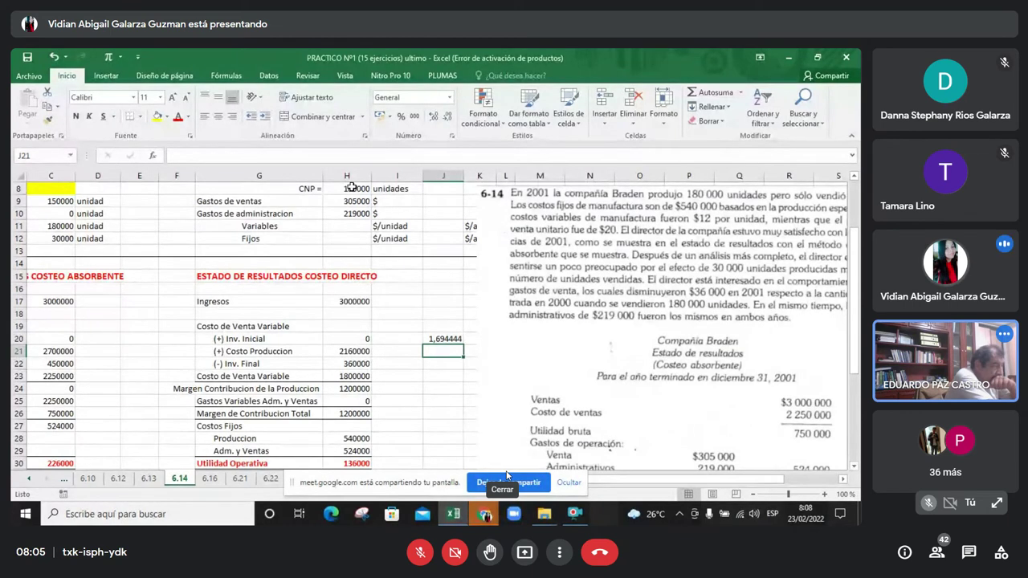
# Calculate the $36 000 drop in selling expenses per unit of CNP in J21 as =36000/H8.
pyautogui.write('=')
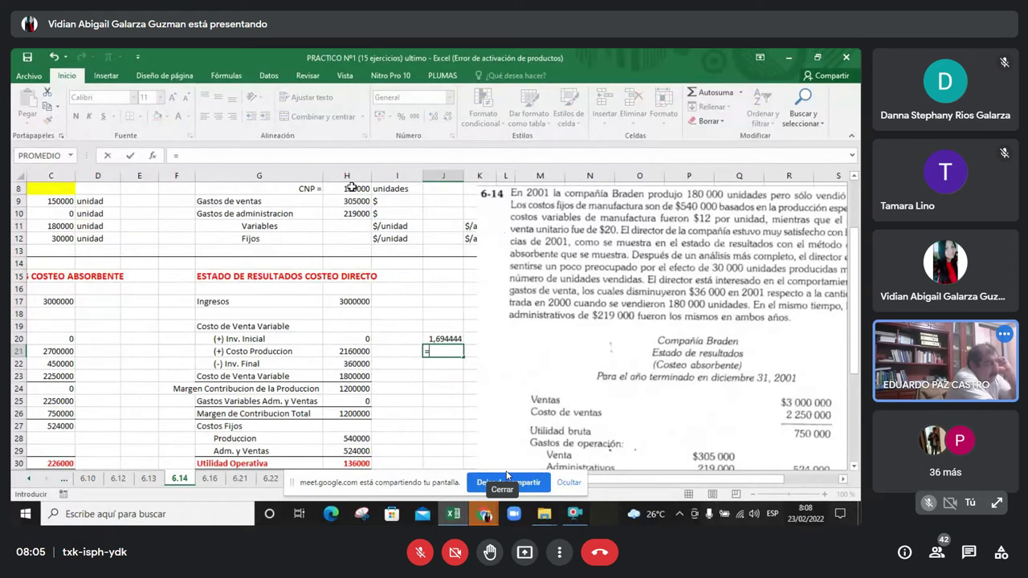
pyautogui.write('36')
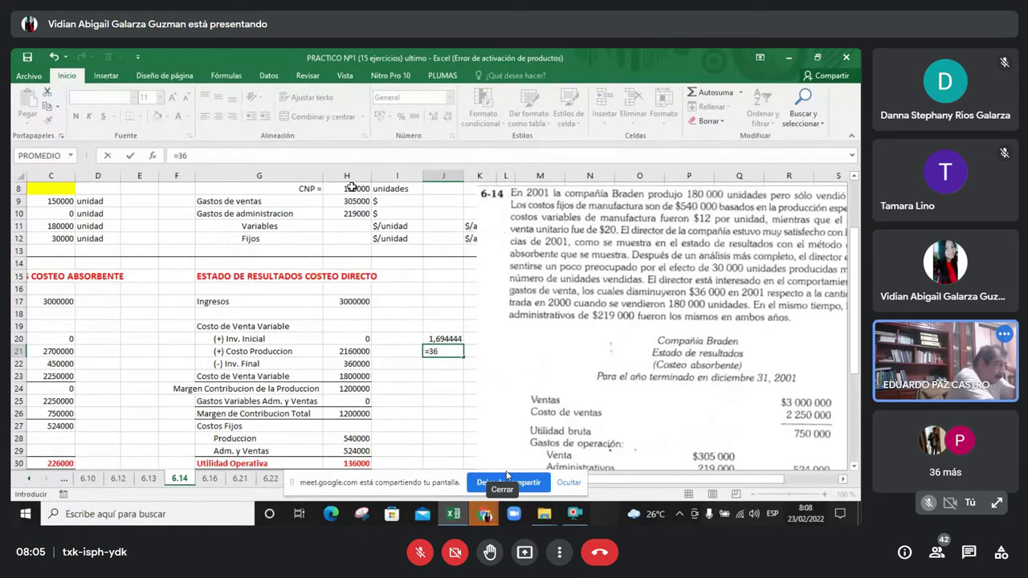
pyautogui.write('000/')
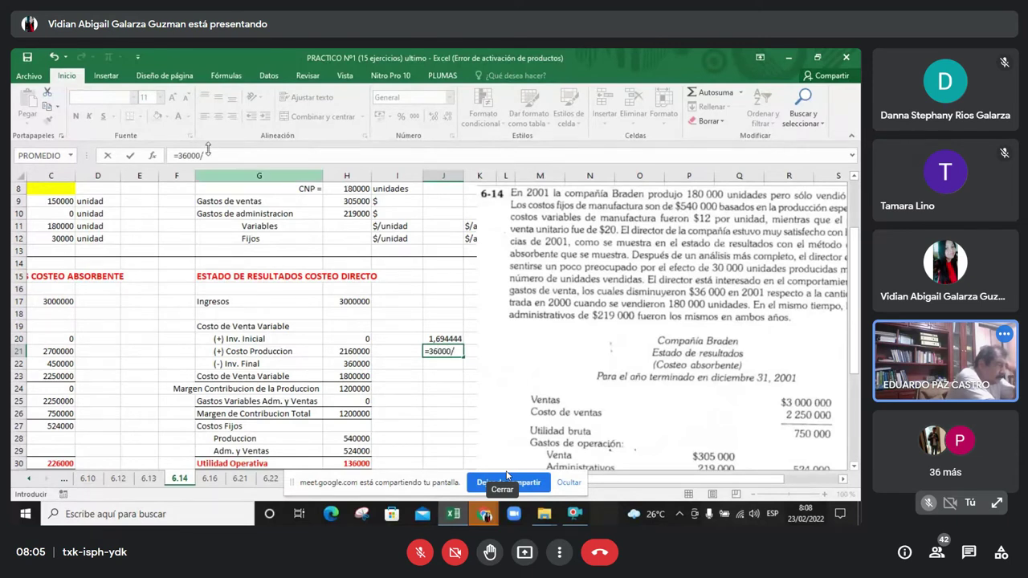
pyautogui.click(323, 188)
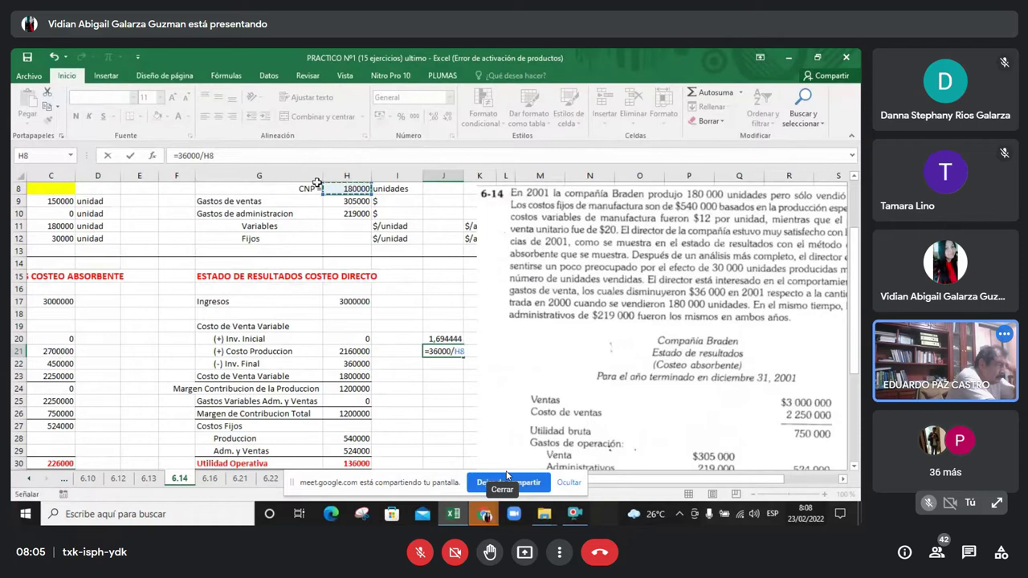
pyautogui.press('Return')
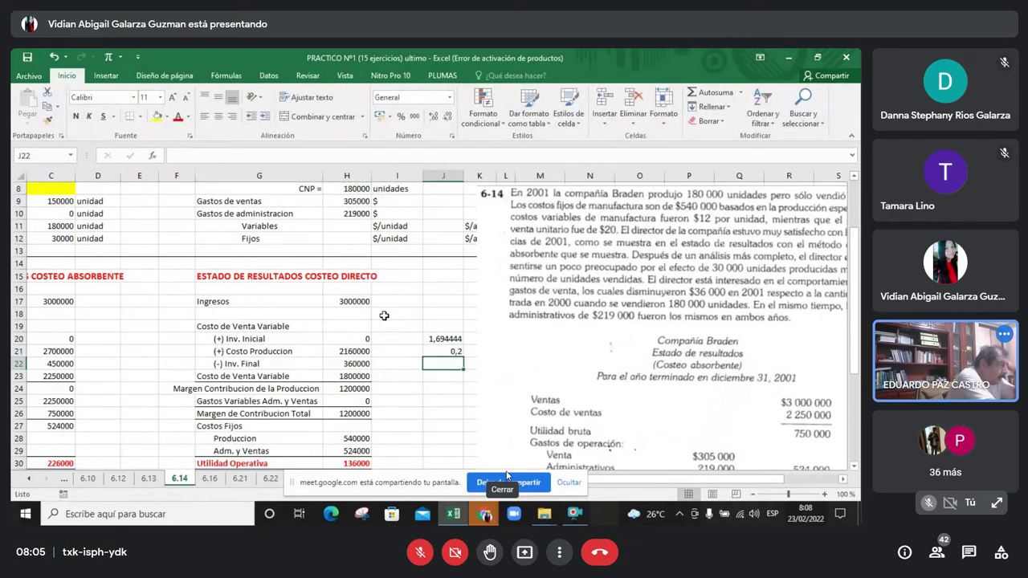
# Format the per-unit result in J21 to show two decimal places.
pyautogui.click(445, 350)
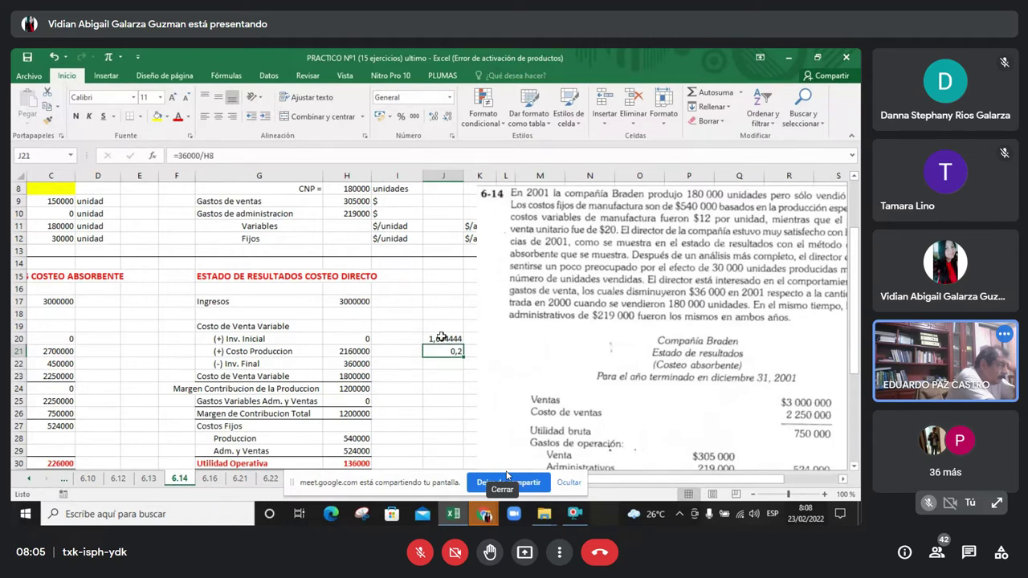
pyautogui.click(433, 117)
pyautogui.click(433, 118)
pyautogui.click(433, 117)
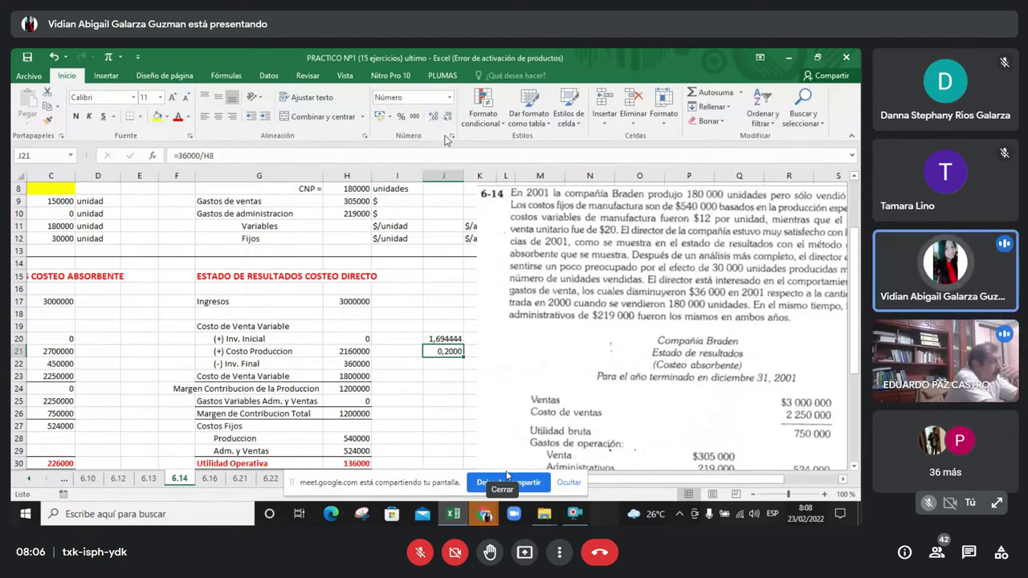
pyautogui.click(448, 118)
pyautogui.click(447, 118)
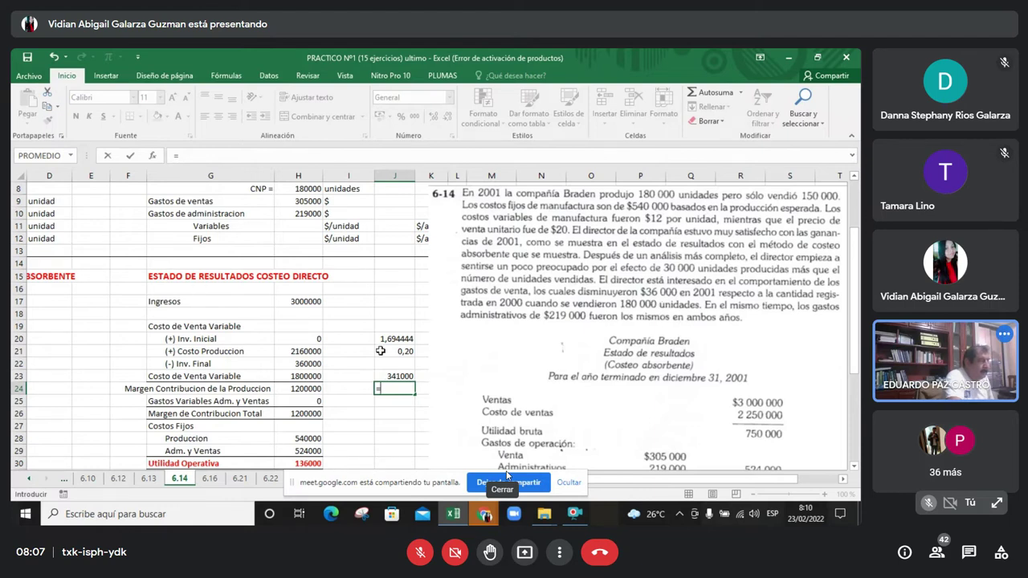
pyautogui.click(401, 339)
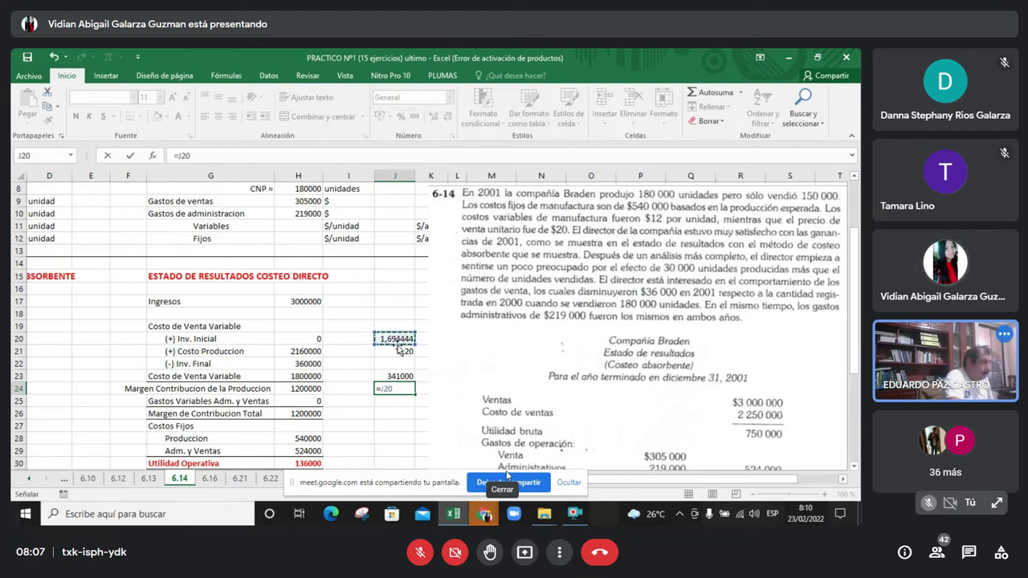
pyautogui.press('Escape')
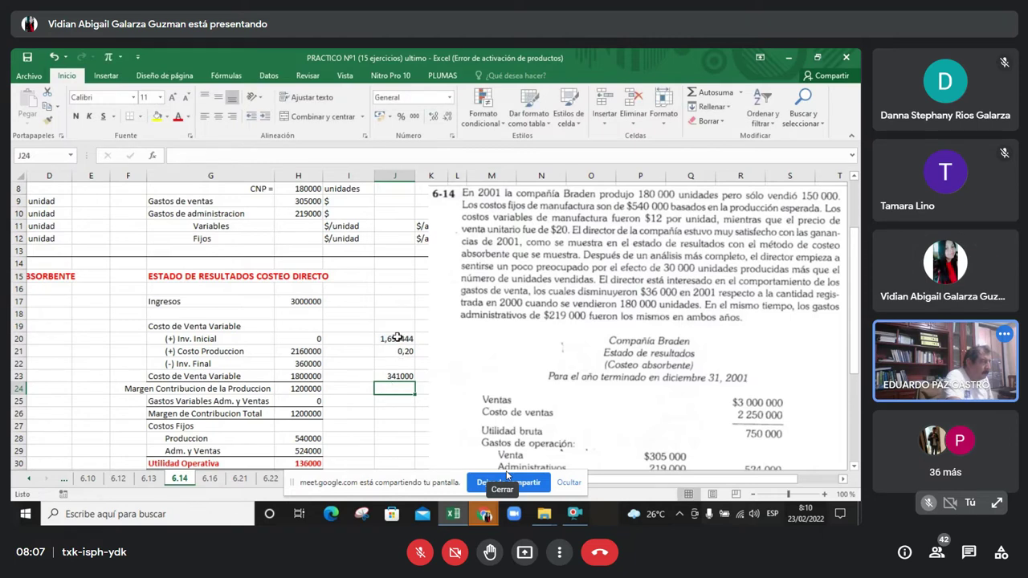
pyautogui.doubleClick(397, 338)
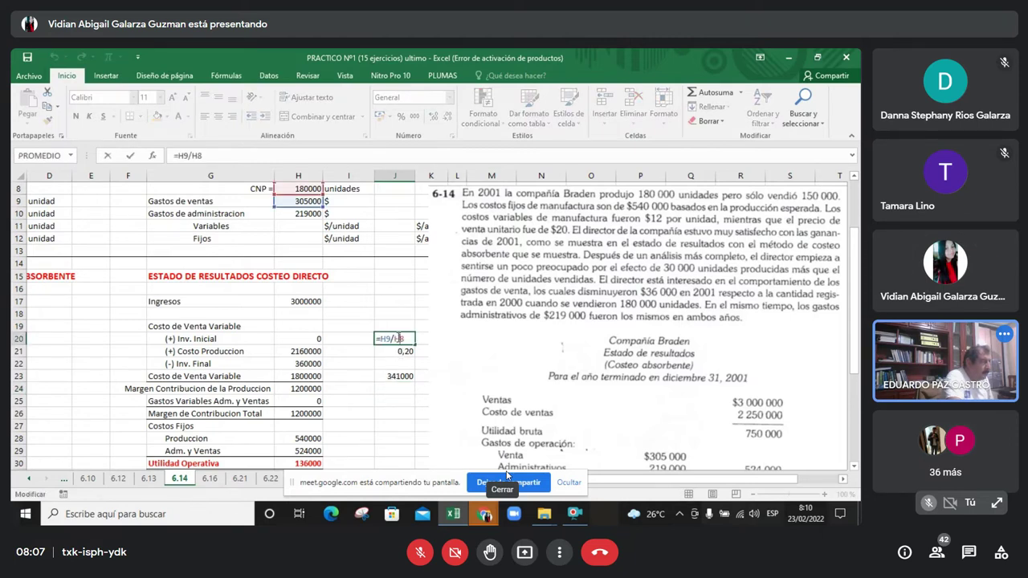
pyautogui.click(392, 399)
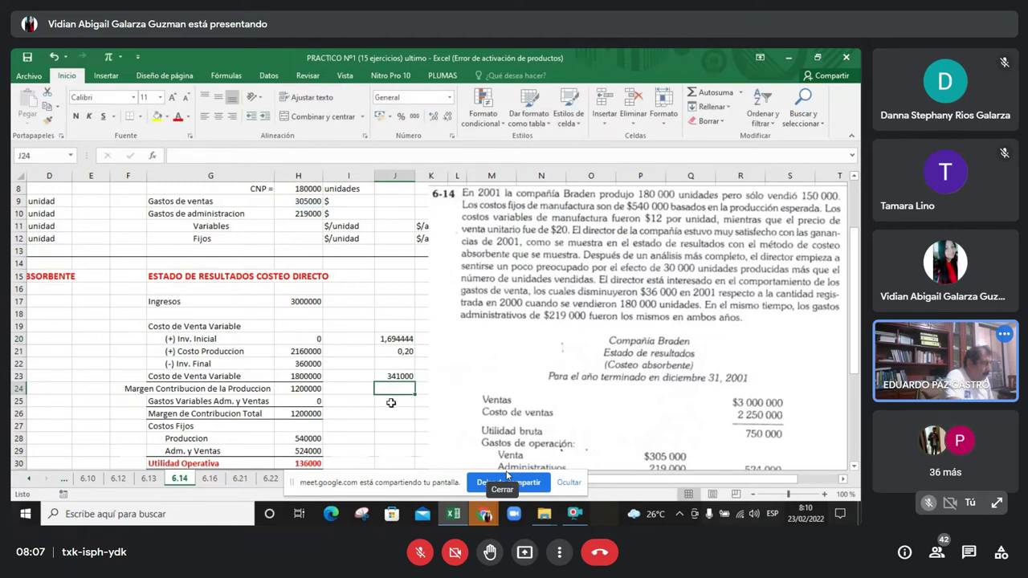
# Divide Gastos de ventas by the $36 000 drop in selling expenses in J25 as =H9/36000.
pyautogui.write('=')
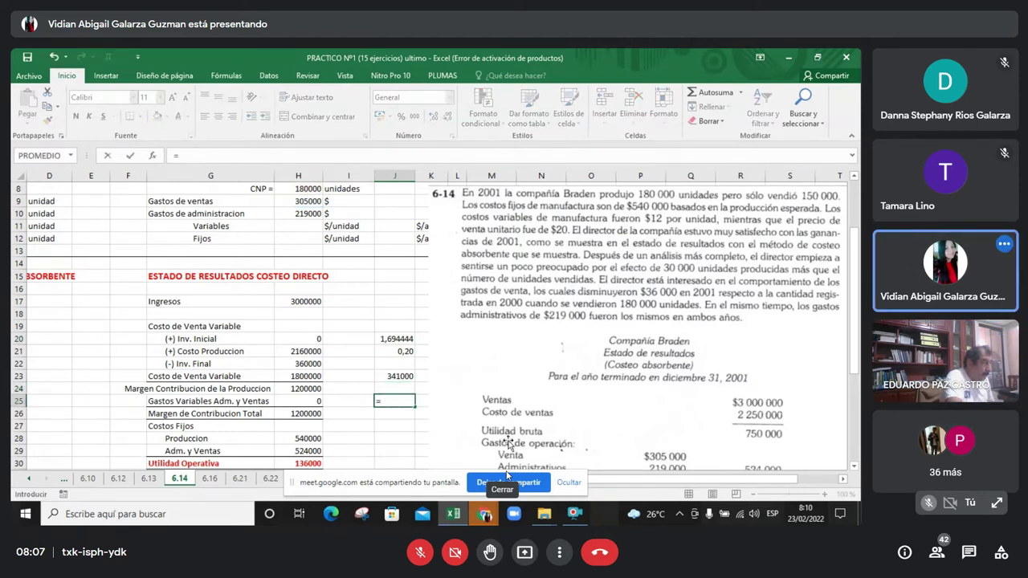
pyautogui.click(308, 201)
pyautogui.write('/36000')
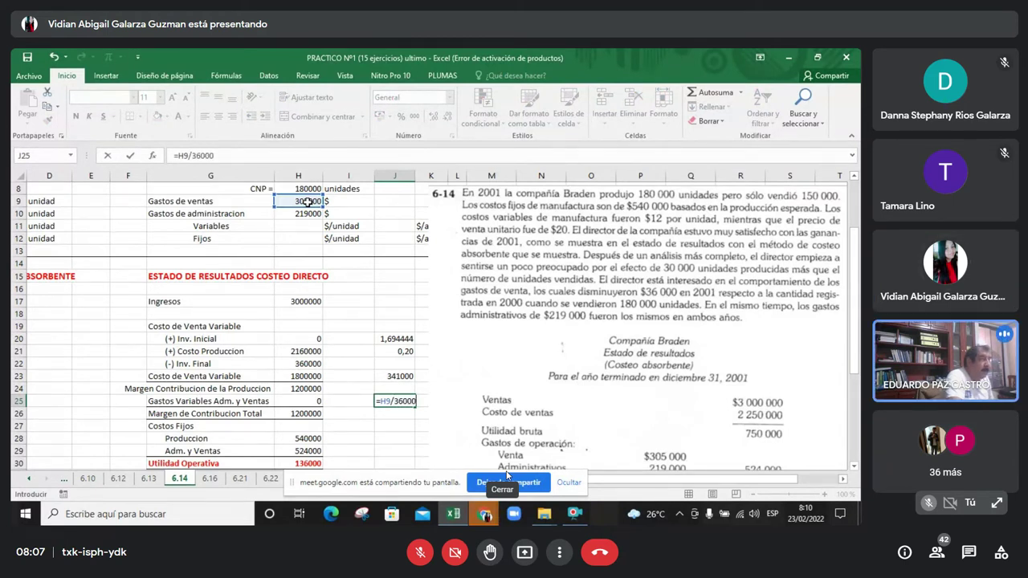
pyautogui.press('Return')
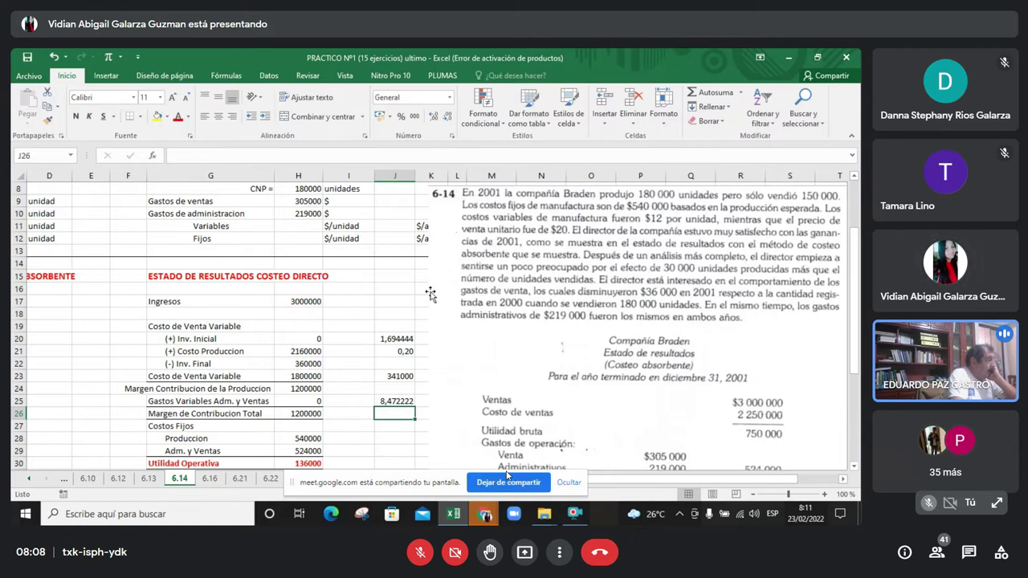
pyautogui.scroll(3, 430, 293)
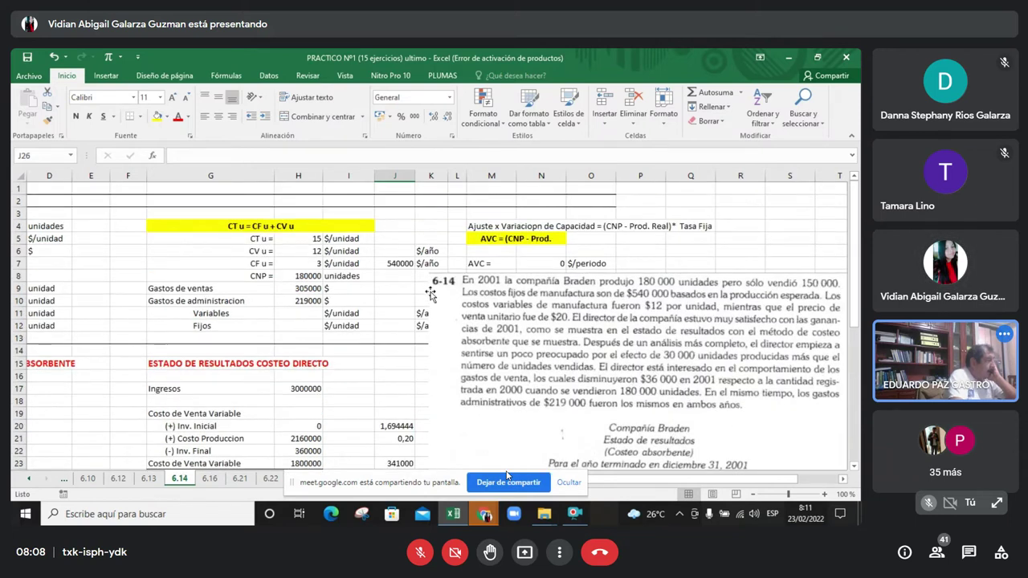
pyautogui.scroll(-3, 430, 294)
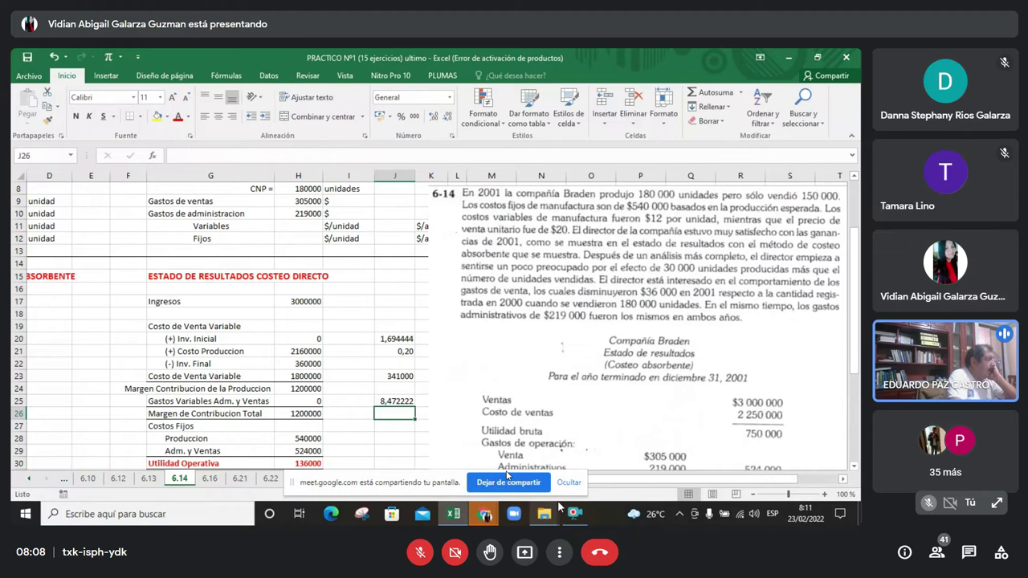
# Switch to File Explorer and open the Clase 1 presentation from the 1.-Conceptos folder of IND237 COSTOS 2 in PowerPoint.
pyautogui.moveTo(554, 507)
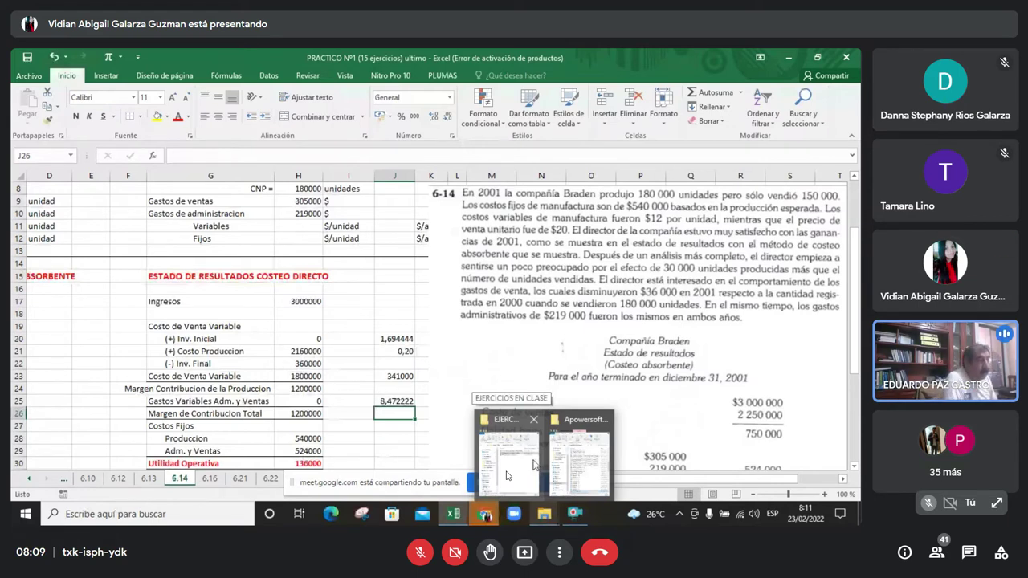
pyautogui.click(506, 476)
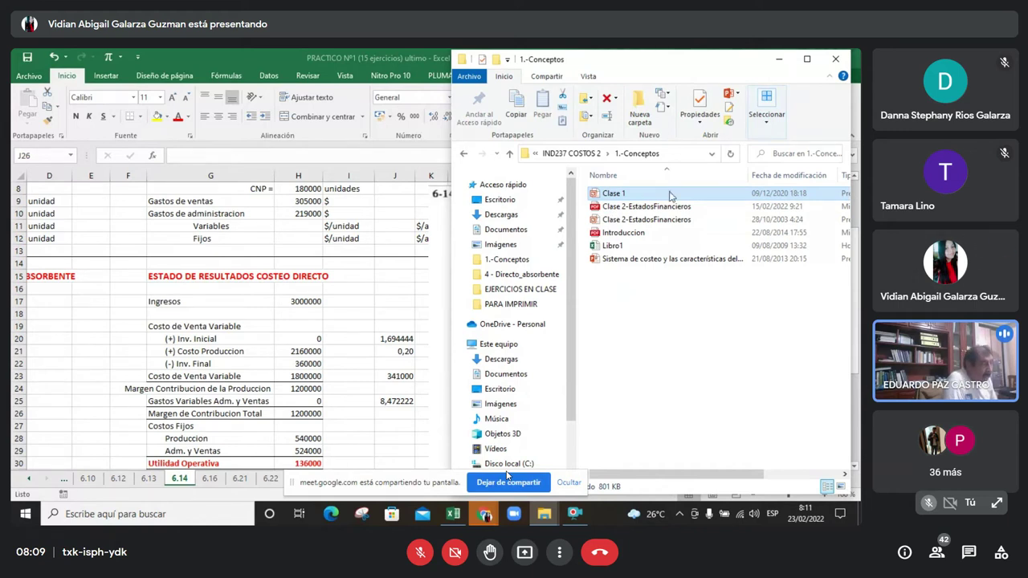
pyautogui.press('F2')
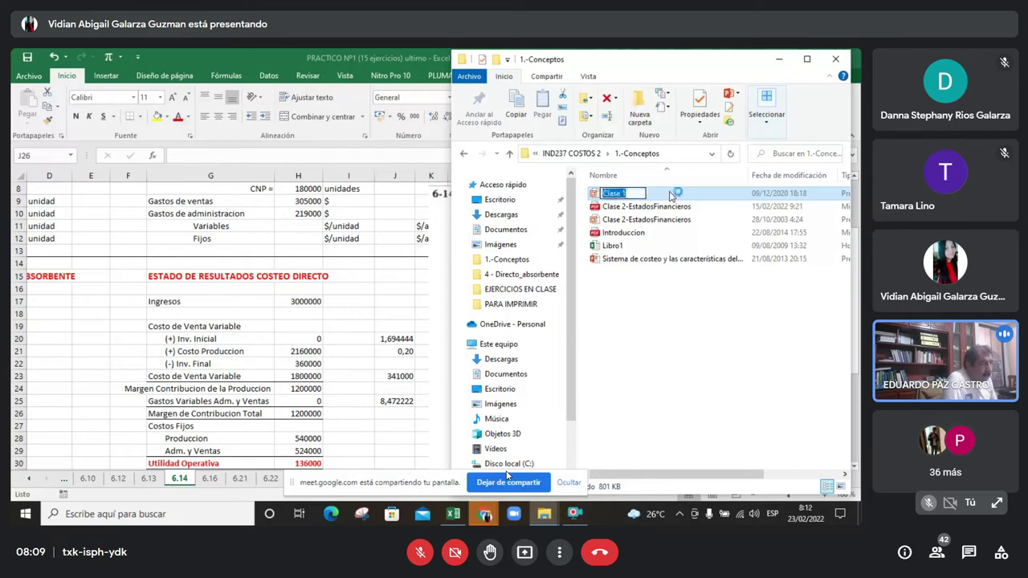
pyautogui.press('Return')
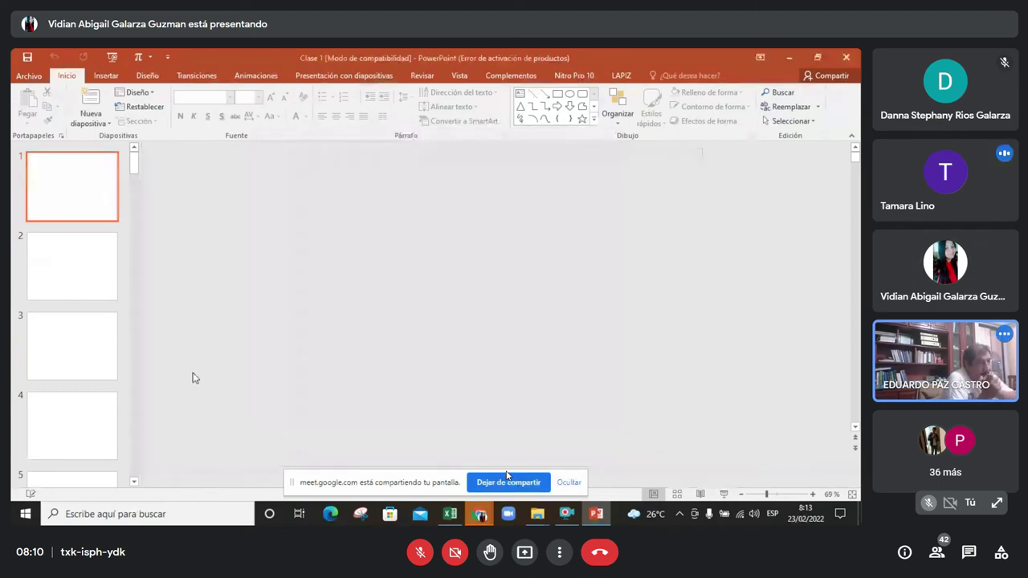
# Find slide 51 on the Punto alto-punto bajo method and examine its worked high-low example on slide 52.
pyautogui.scroll(-10, 65, 337)
pyautogui.scroll(-6, 64, 337)
pyautogui.scroll(1, 64, 335)
pyautogui.click(65, 335)
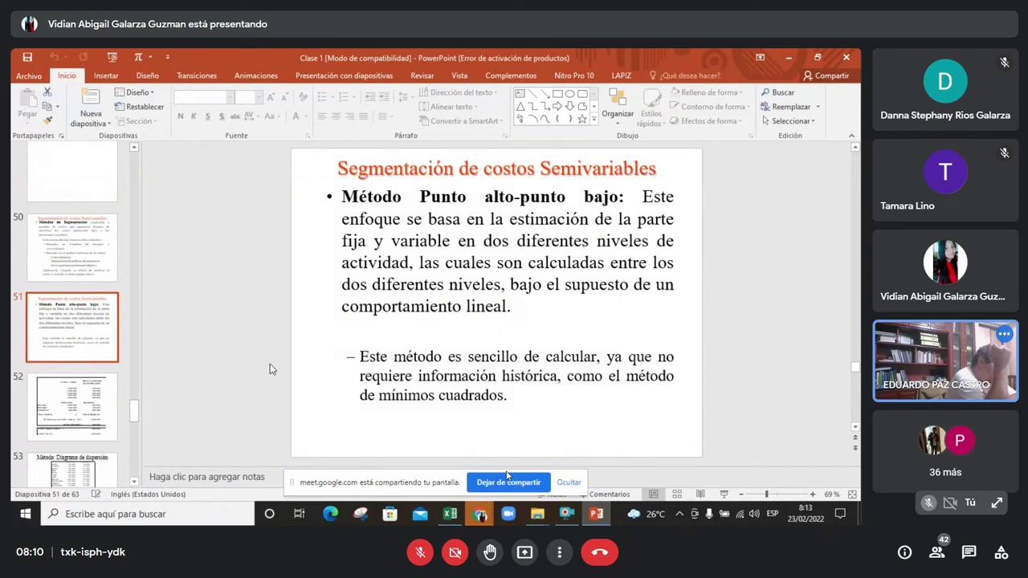
pyautogui.click(94, 379)
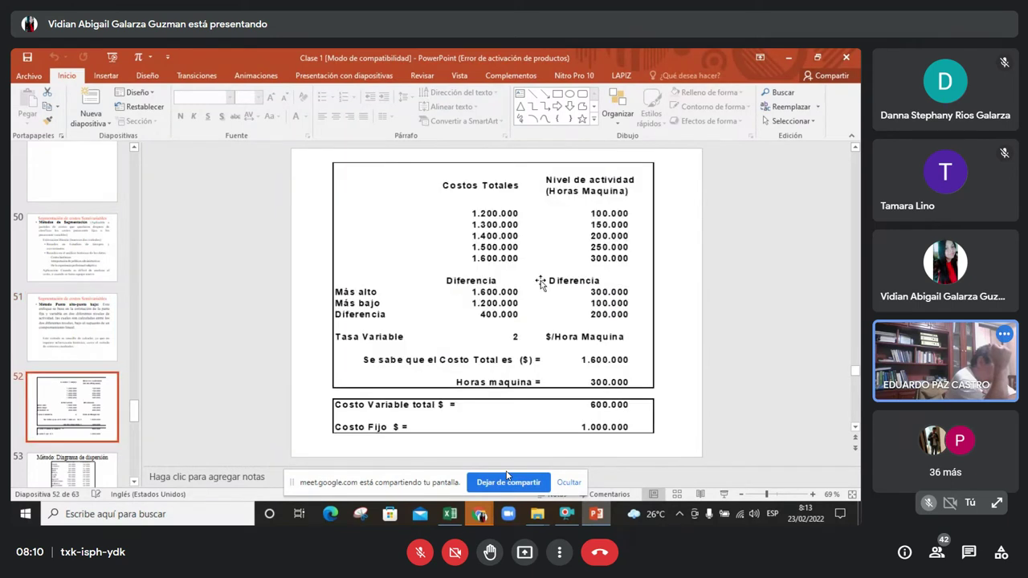